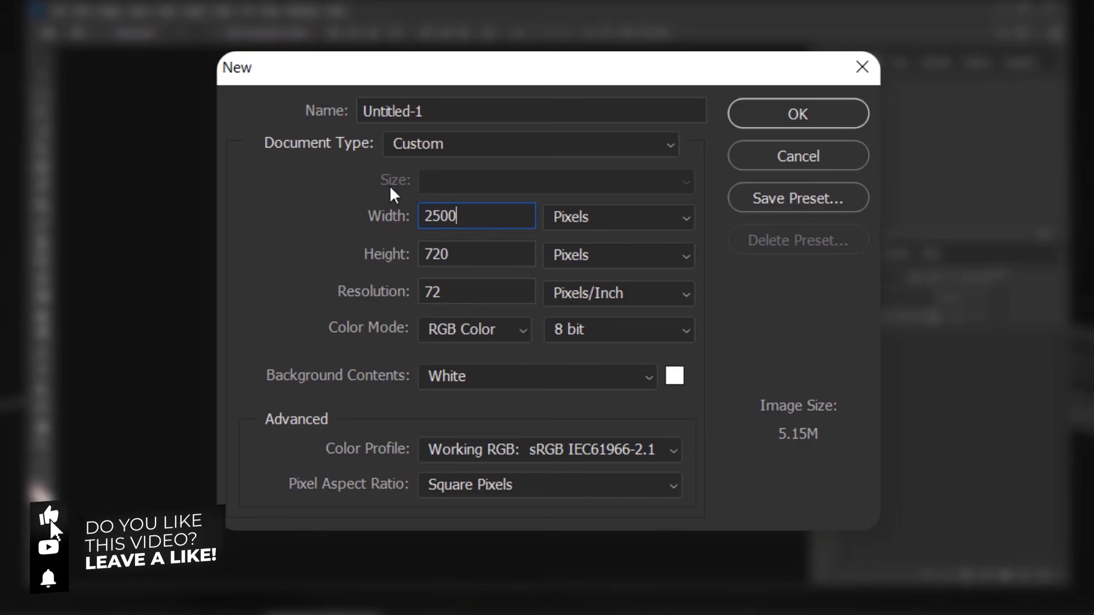
# Set the new document's height to 1500 pixels and create the document
pyautogui.doubleClick(473, 254)
pyautogui.write('1500')
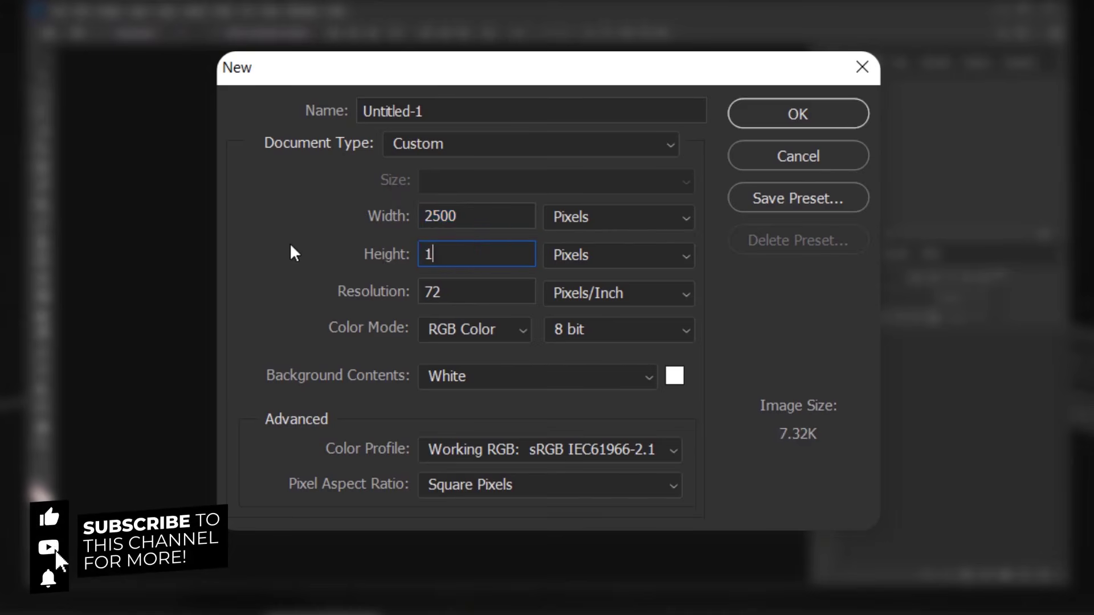
pyautogui.doubleClick(443, 293)
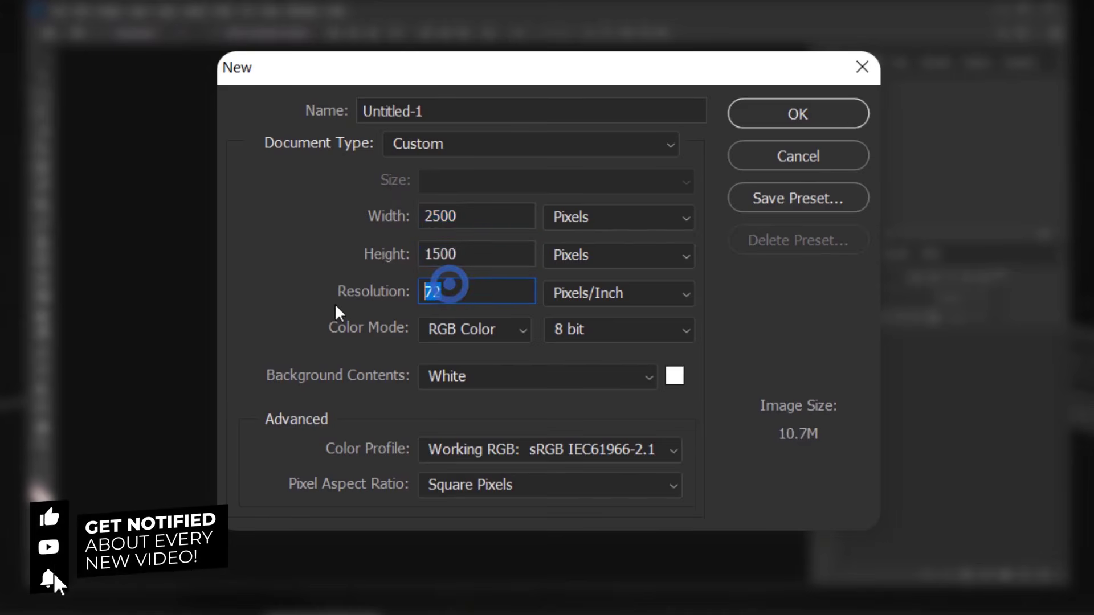
pyautogui.click(778, 122)
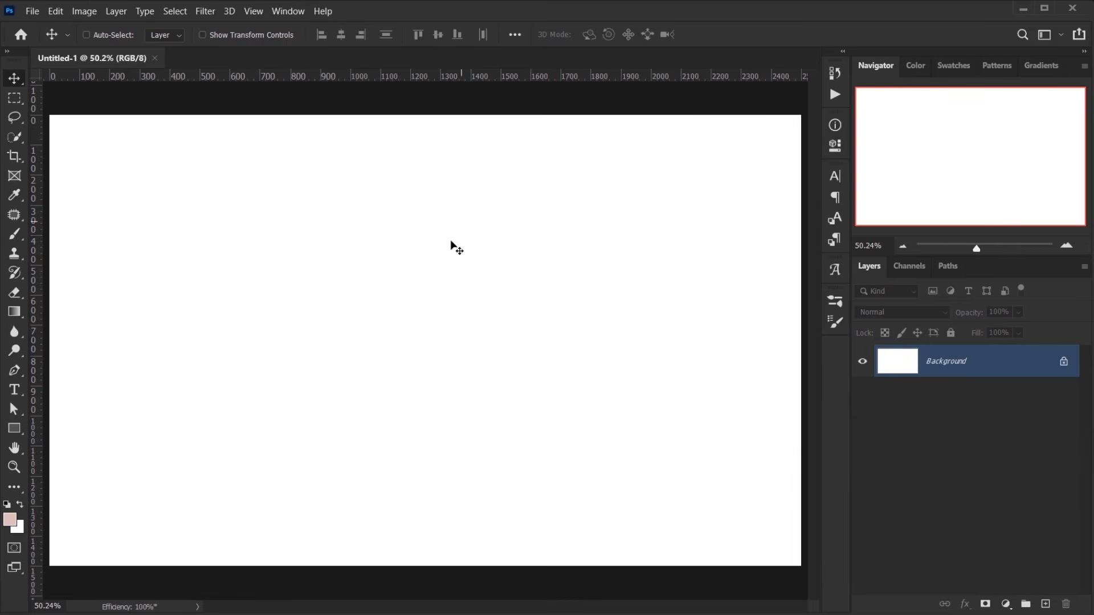
# Add a gradient fill layer using the seventh preset in the Grays group, a light-to-medium gray blend
pyautogui.click(998, 605)
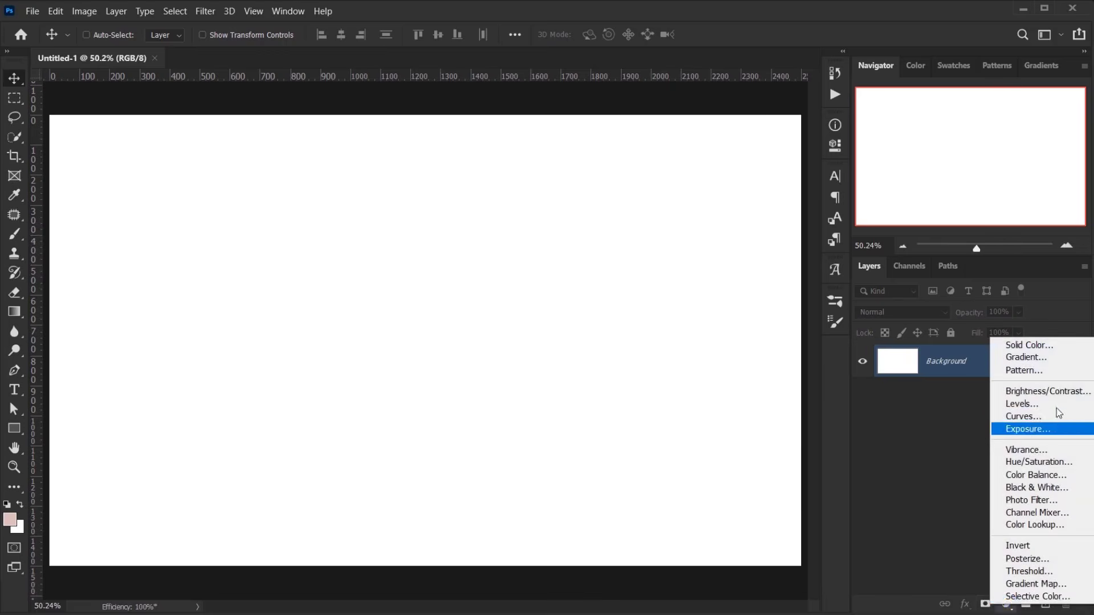
pyautogui.click(1033, 362)
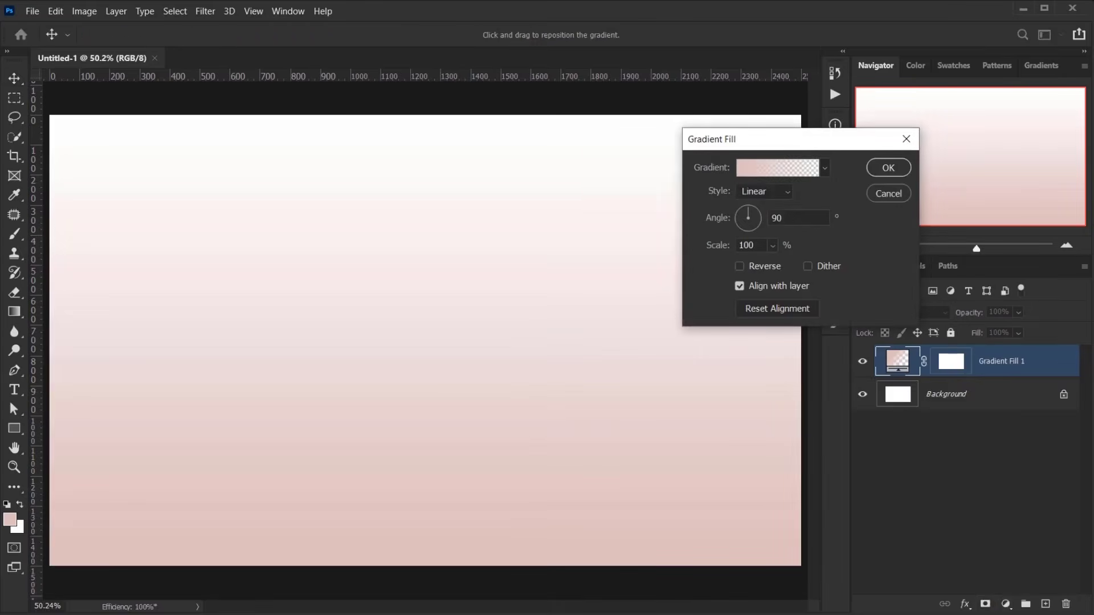
pyautogui.click(824, 167)
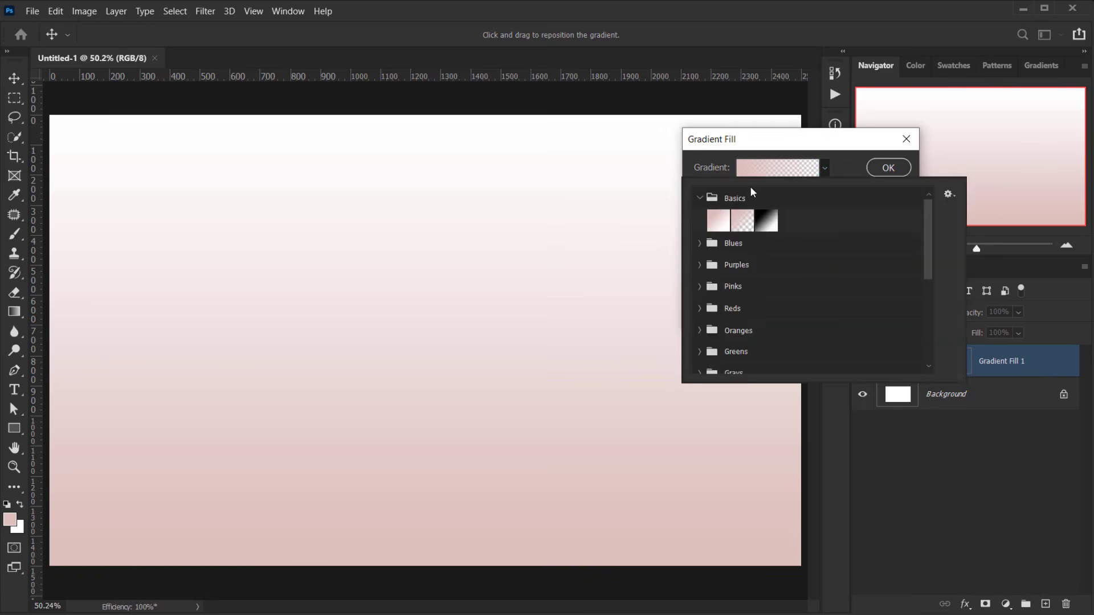
pyautogui.scroll(-2, 755, 296)
pyautogui.scroll(-1, 738, 276)
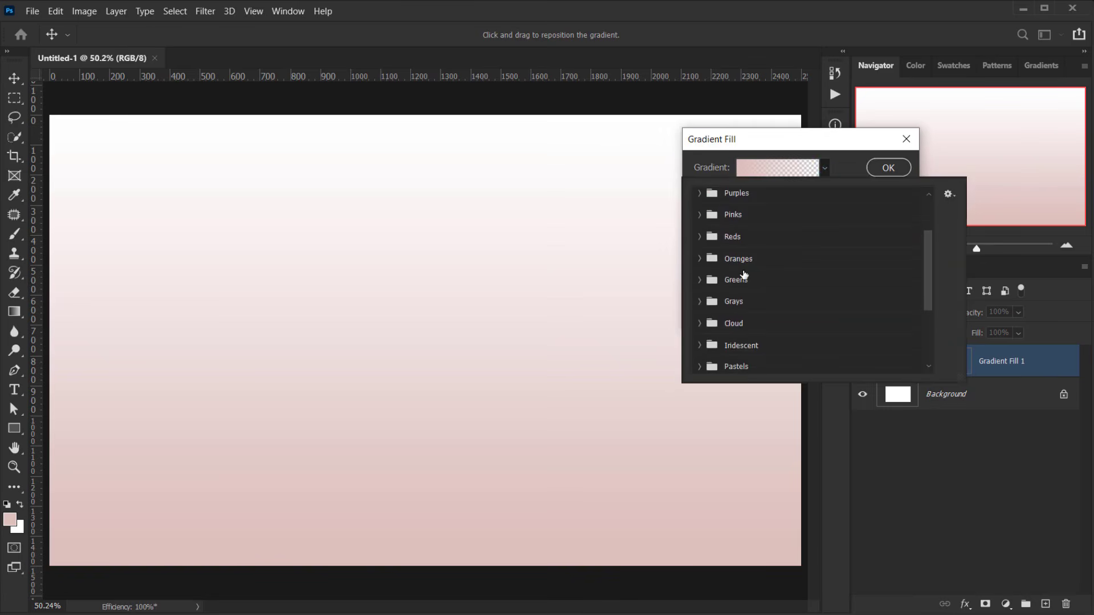
pyautogui.click(701, 306)
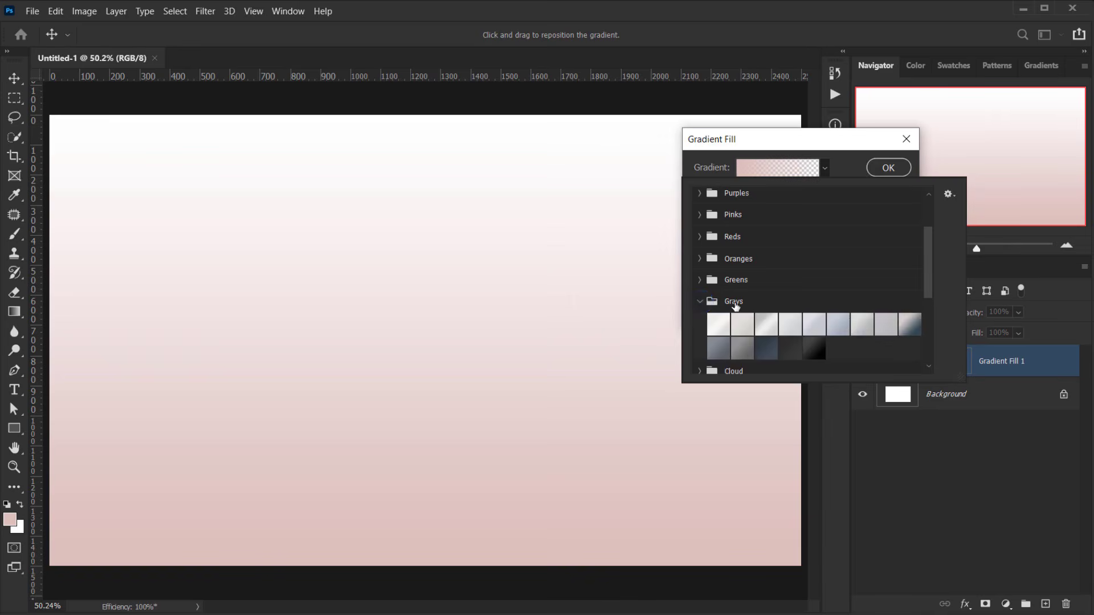
pyautogui.click(888, 323)
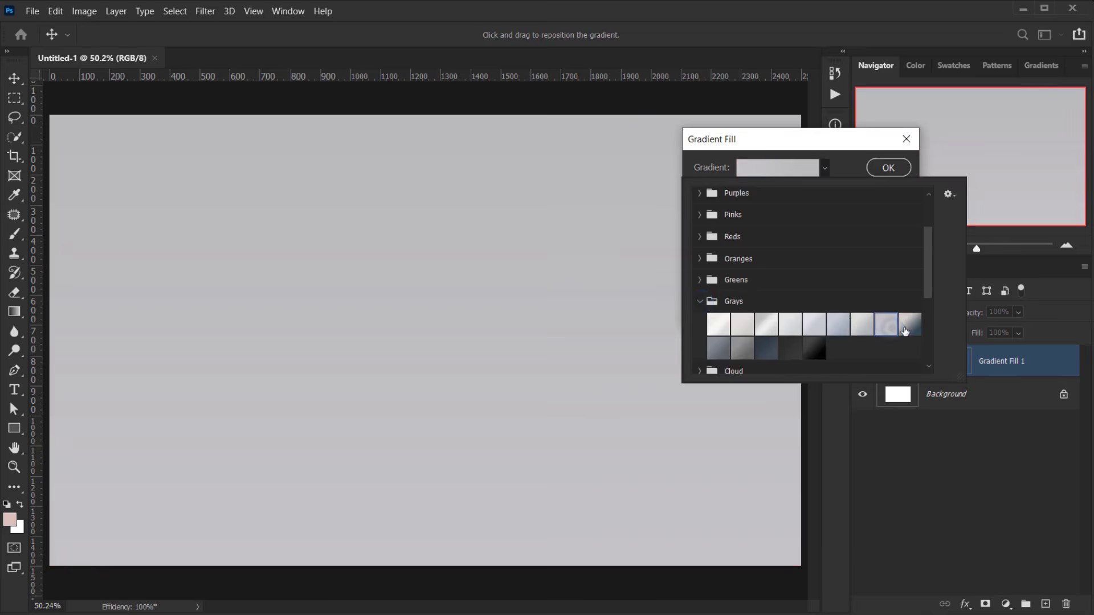
pyautogui.click(910, 324)
pyautogui.click(870, 330)
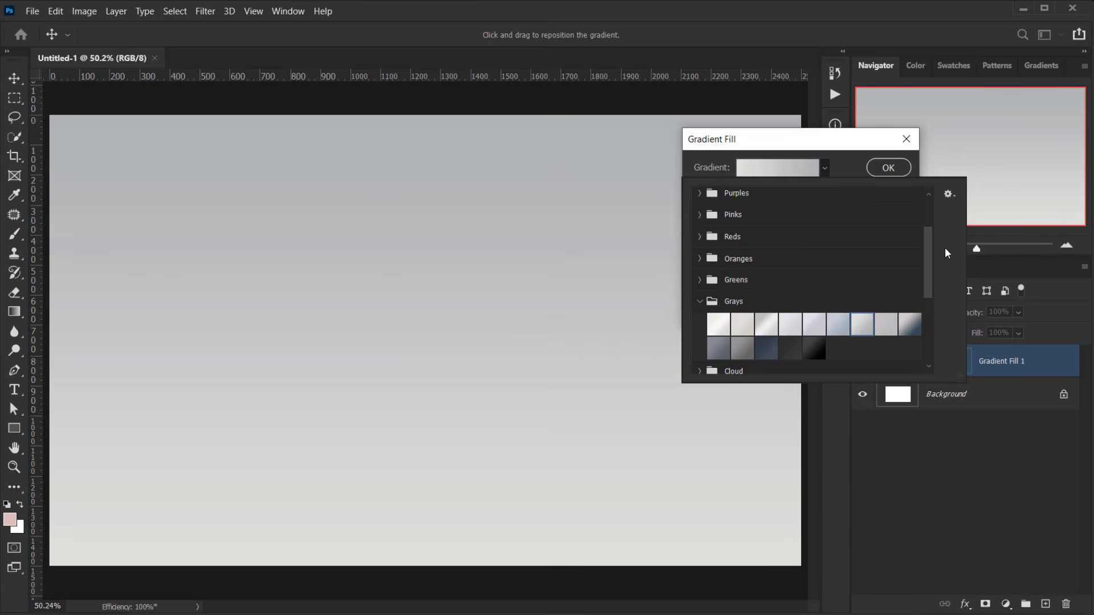
pyautogui.click(849, 137)
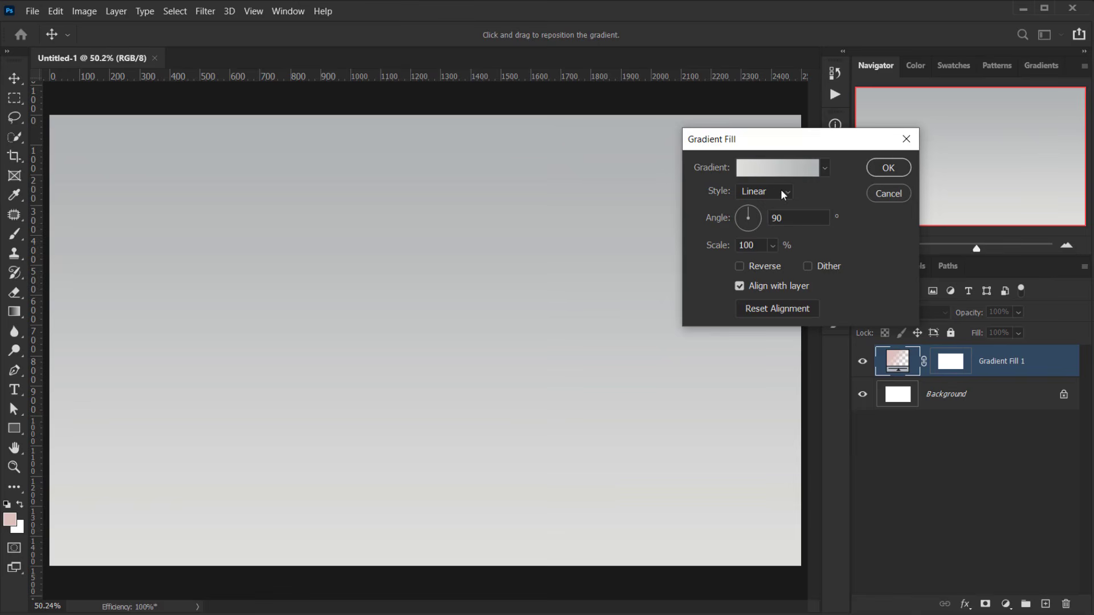
# Set the gradient fill's style to Radial and its scale to 150%, and apply it
pyautogui.click(781, 191)
pyautogui.click(767, 221)
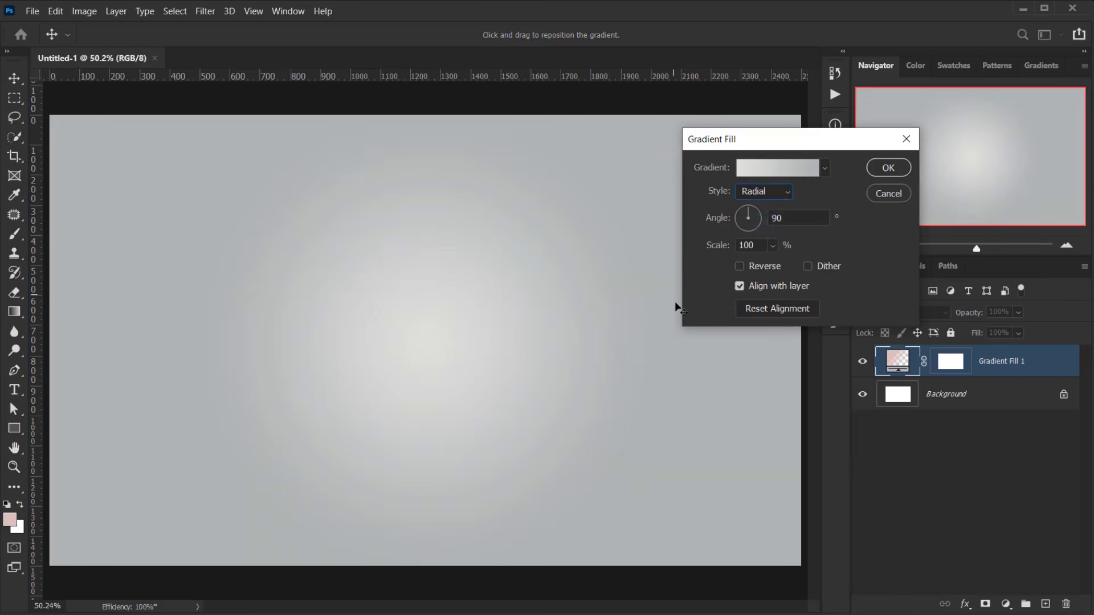
pyautogui.doubleClick(748, 245)
pyautogui.write('150')
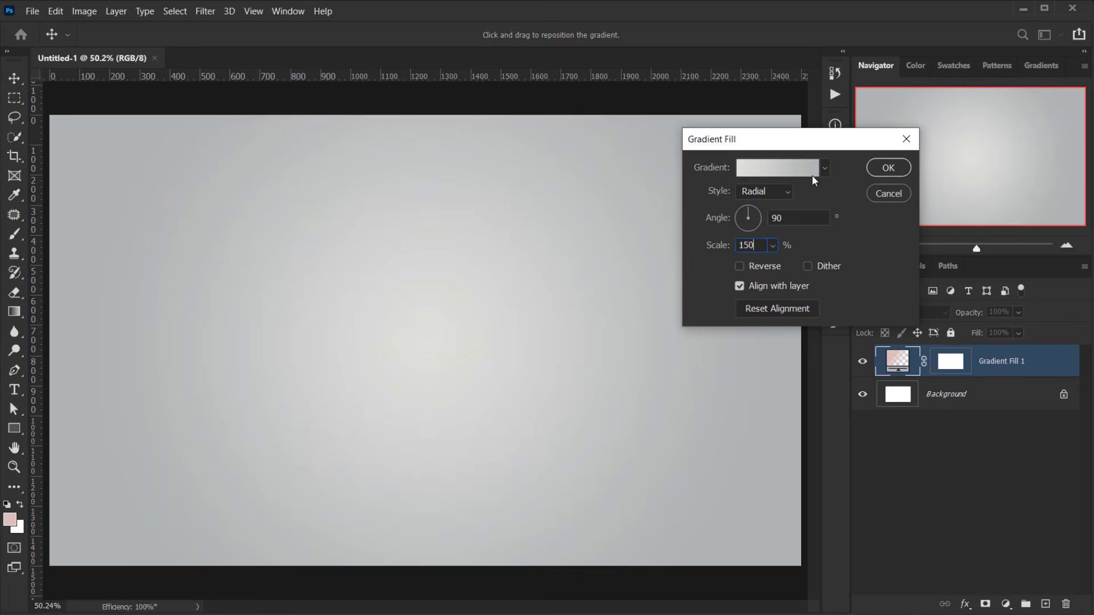
pyautogui.click(883, 171)
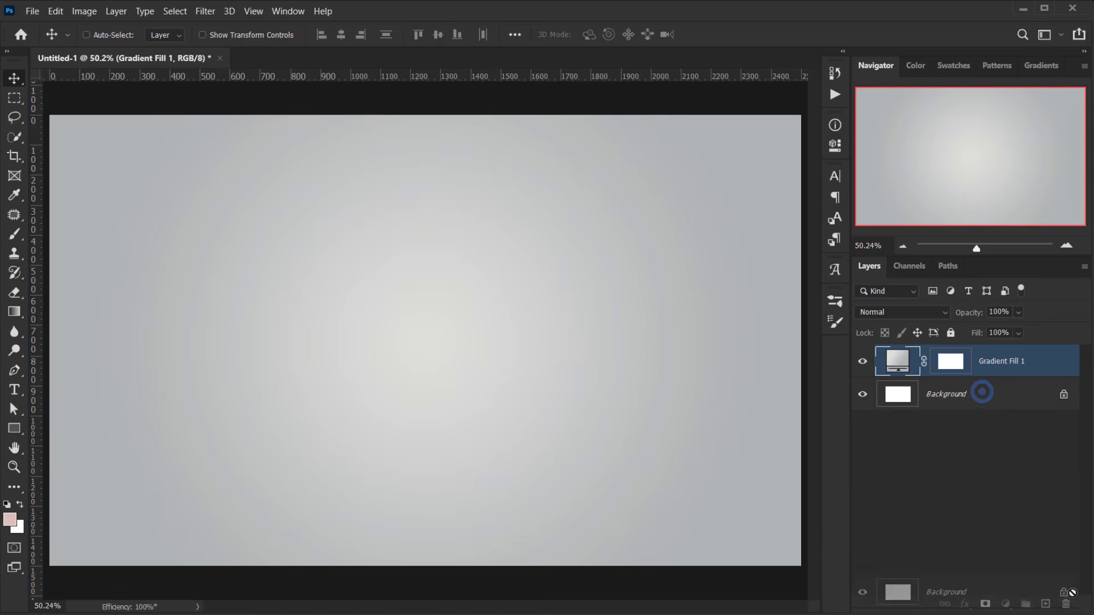
# Delete the Background layer and the gradient fill layer's mask
pyautogui.moveTo(967, 386); pyautogui.dragTo(1065, 604)
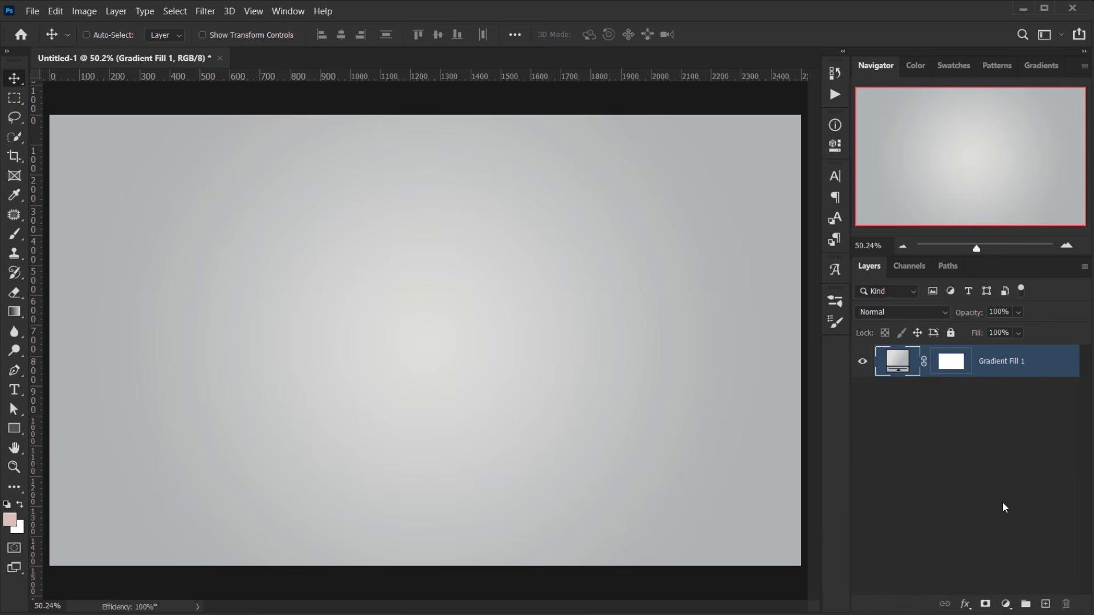
pyautogui.moveTo(947, 363); pyautogui.dragTo(1065, 604)
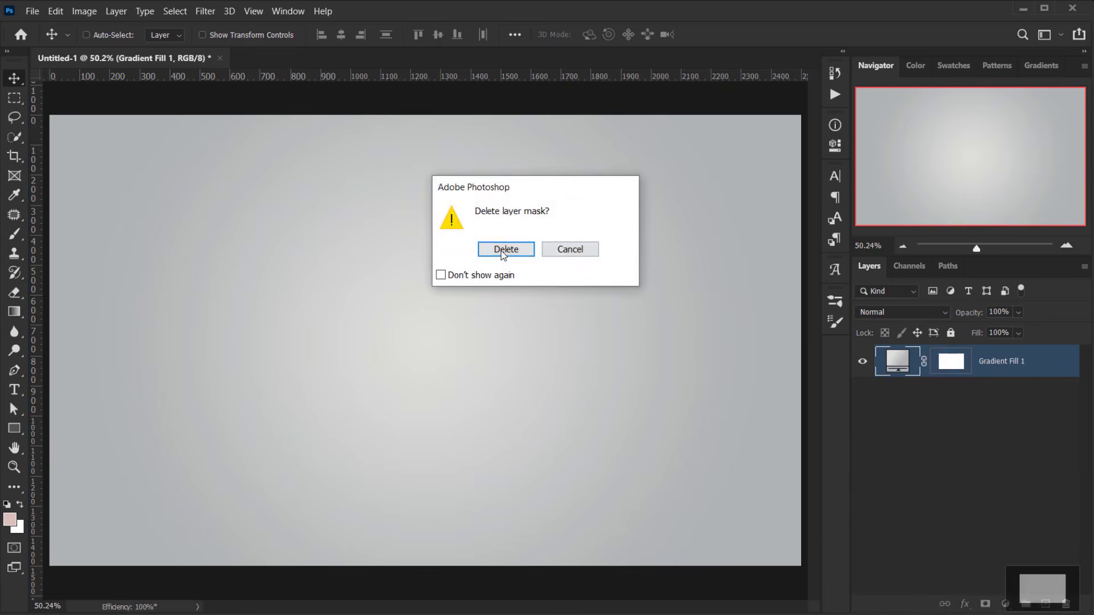
pyautogui.click(501, 250)
# Place the Vintage Texture_1 image from the file explorer and stretch it to cover the full 2500 × 1500 px canvas
pyautogui.hotkey('alt', 'Tab')
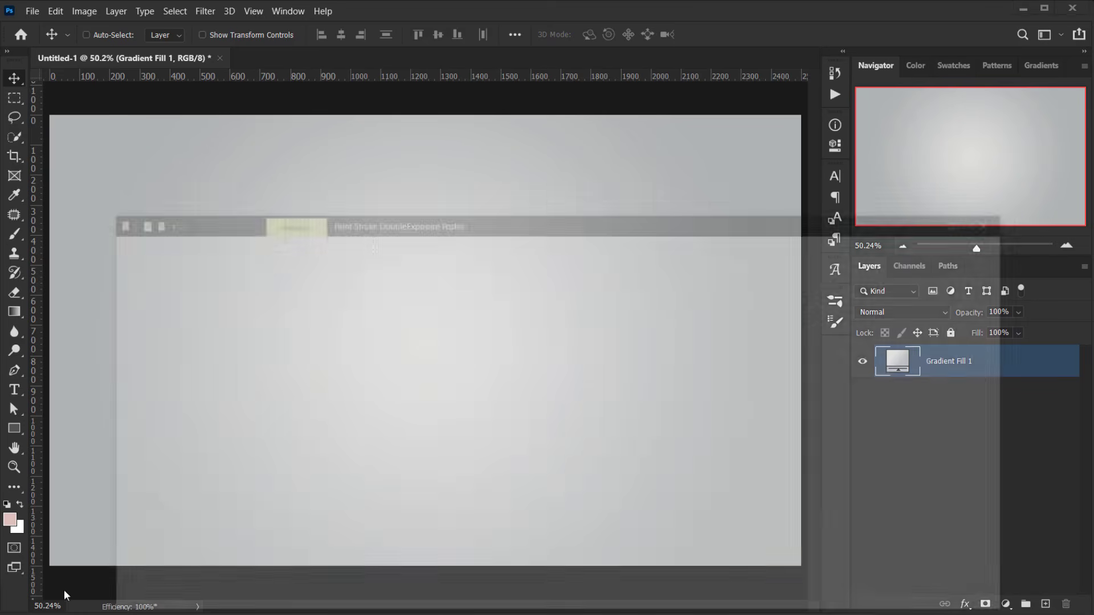
pyautogui.moveTo(359, 468); pyautogui.dragTo(426, 114)
pyautogui.moveTo(429, 431); pyautogui.dragTo(428, 567)
pyautogui.moveTo(739, 344); pyautogui.dragTo(802, 344)
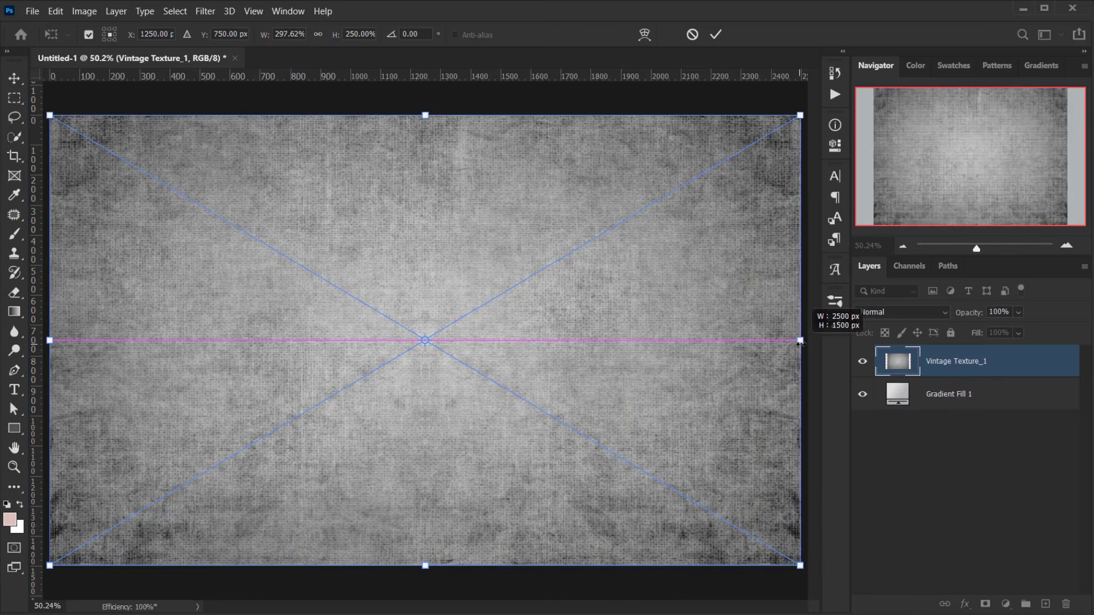
pyautogui.click(715, 35)
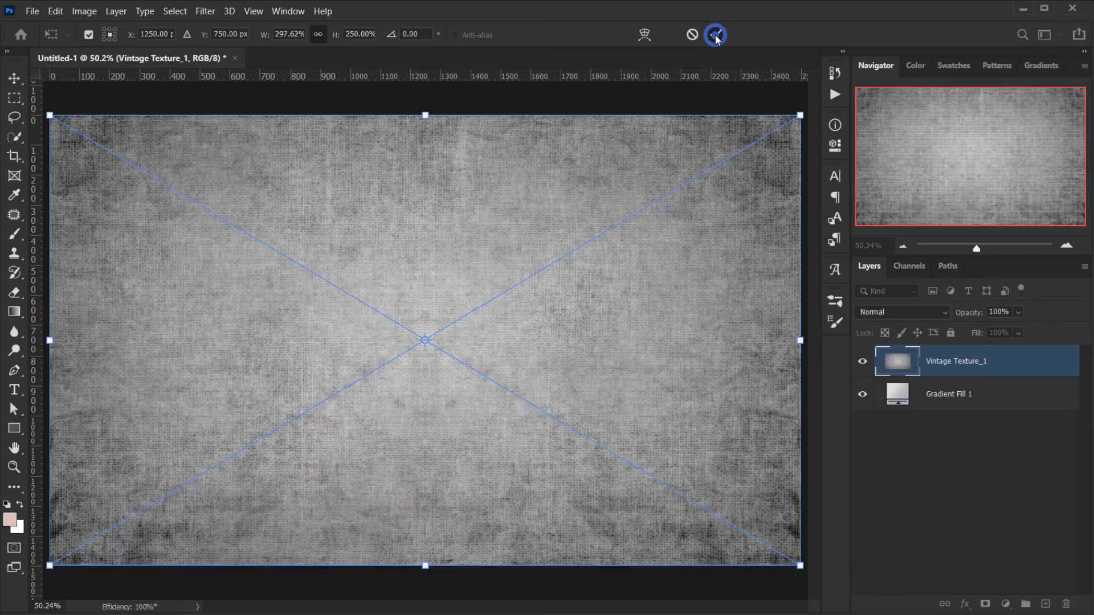
# Set the Vintage Texture_1 layer's blend mode to Soft Light and its opacity to 72%
pyautogui.click(907, 312)
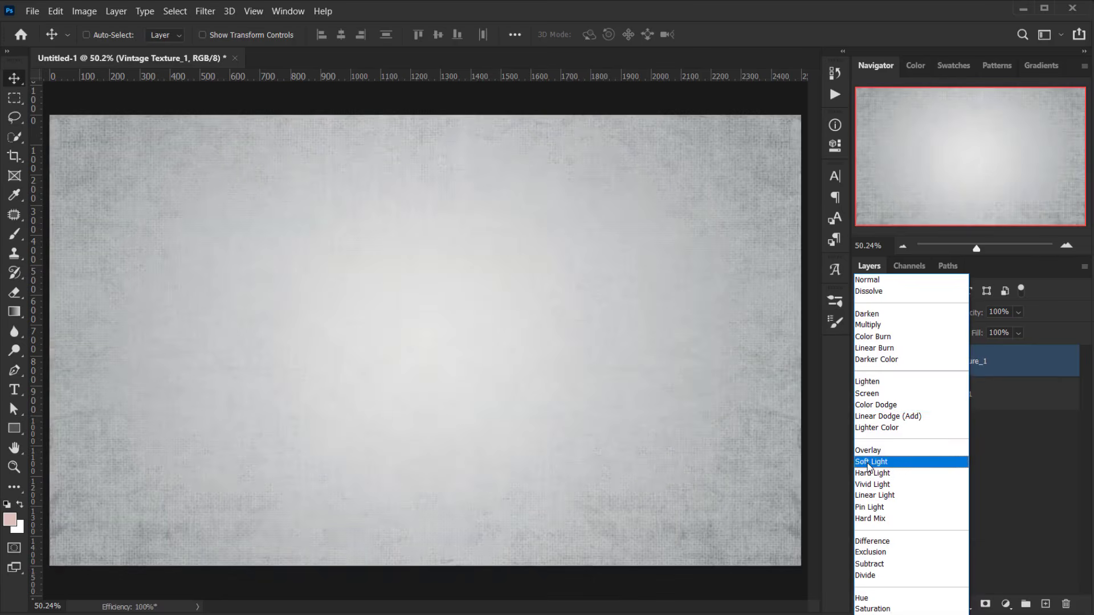
pyautogui.click(868, 463)
pyautogui.moveTo(981, 317); pyautogui.dragTo(958, 318)
pyautogui.click(755, 344)
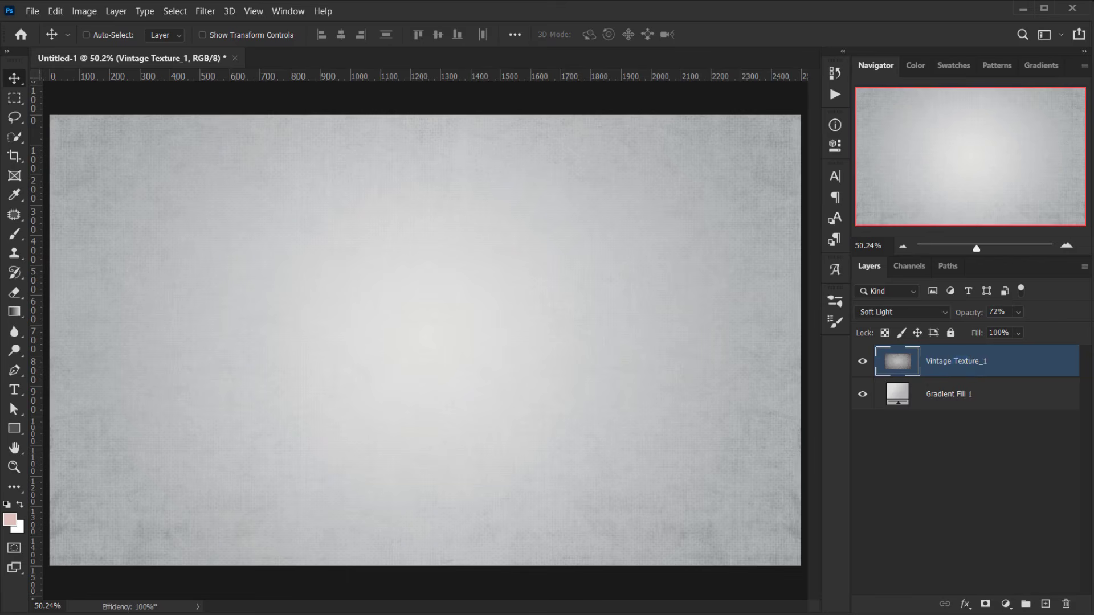
# Open the black-and-white photo of the man seen from behind as a separate document from the file explorer
pyautogui.hotkey('alt', 'Tab')
pyautogui.moveTo(518, 275); pyautogui.dragTo(353, 57)
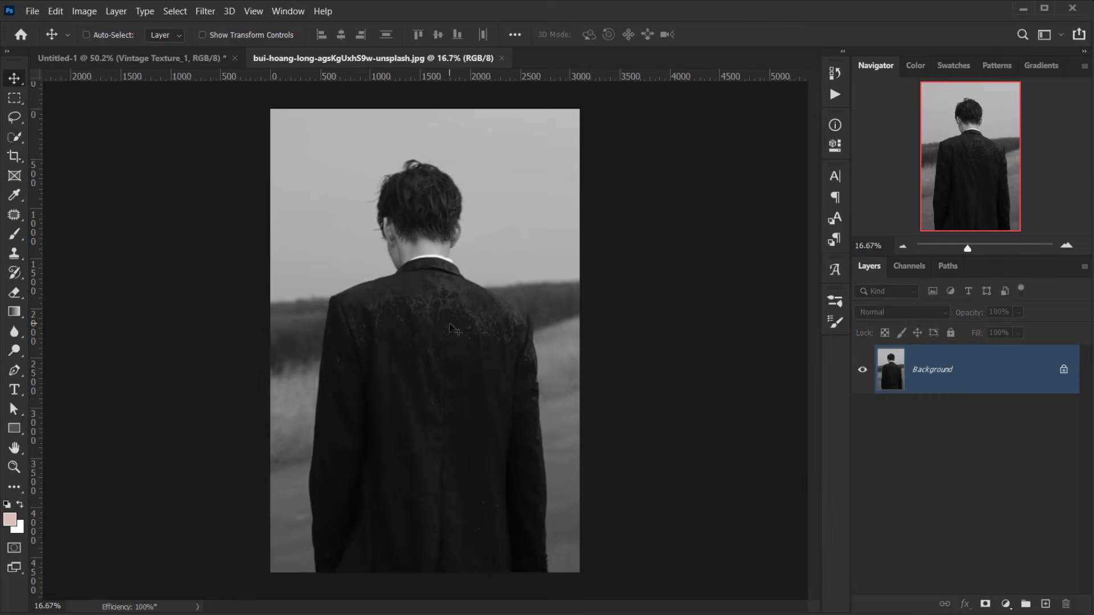
pyautogui.scroll(5, 328, 367)
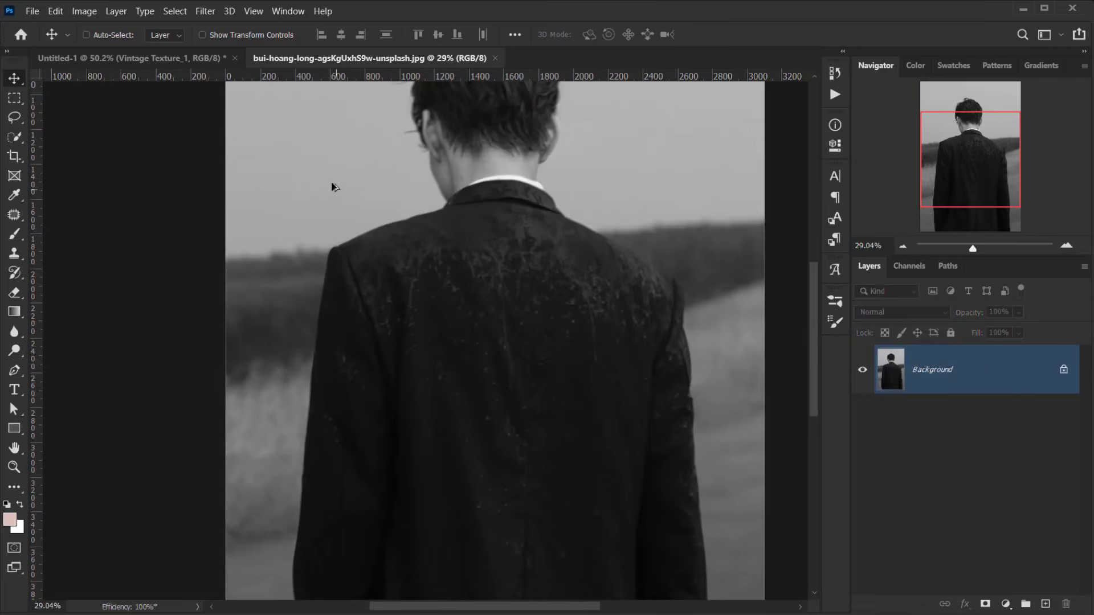
pyautogui.scroll(-5, 318, 220)
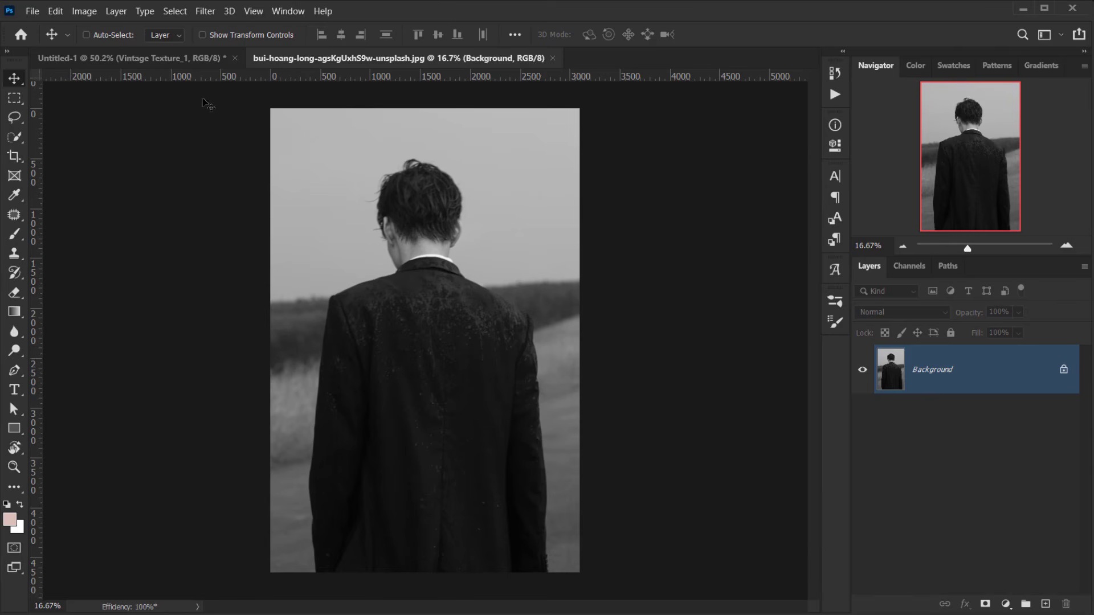
# Select the man with Select Subject and refine the selection in Select and Mask with Smooth set to 10
pyautogui.click(181, 12)
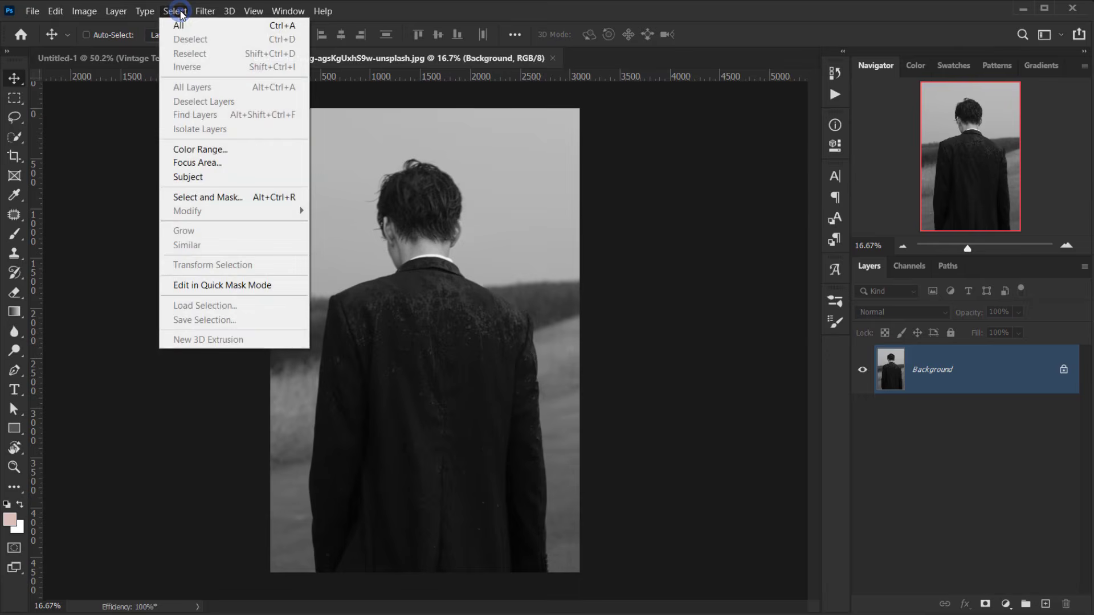
pyautogui.click(215, 176)
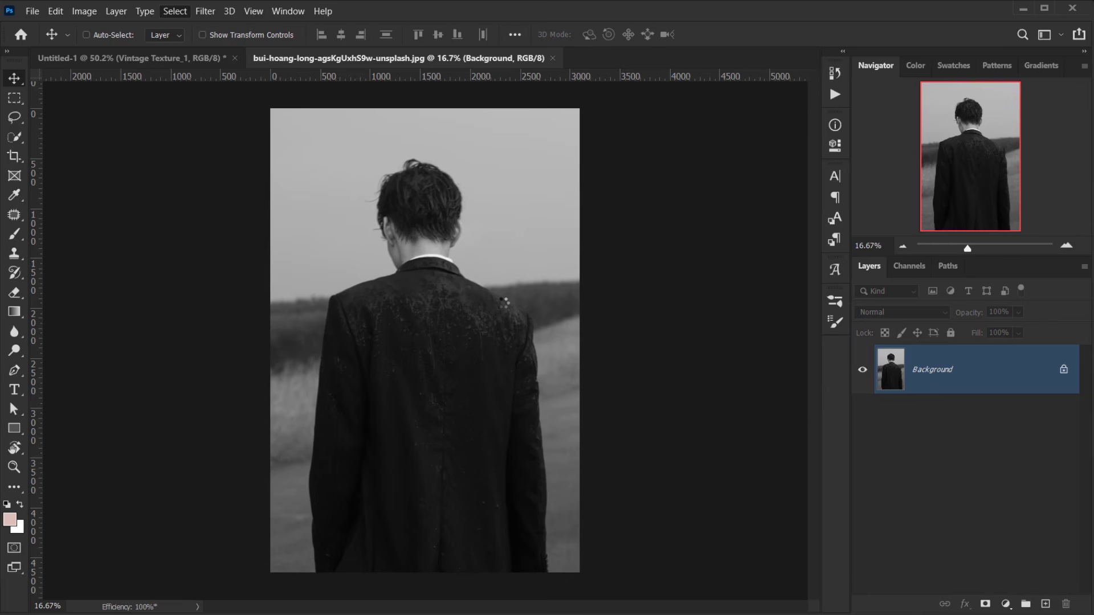
pyautogui.click(174, 11)
pyautogui.click(225, 197)
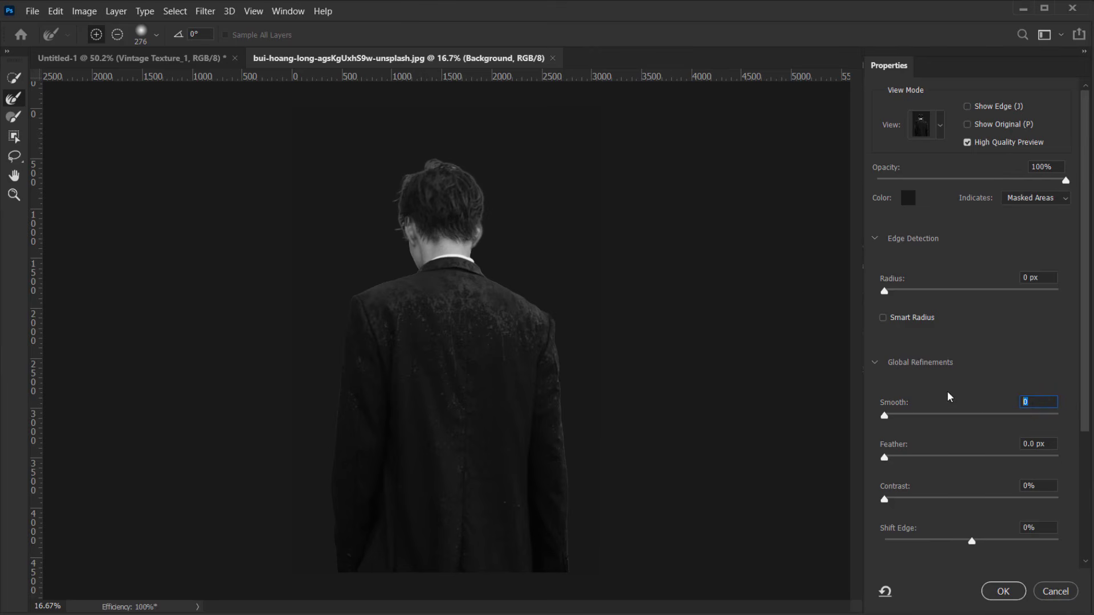
pyautogui.write('10')
pyautogui.click(1009, 596)
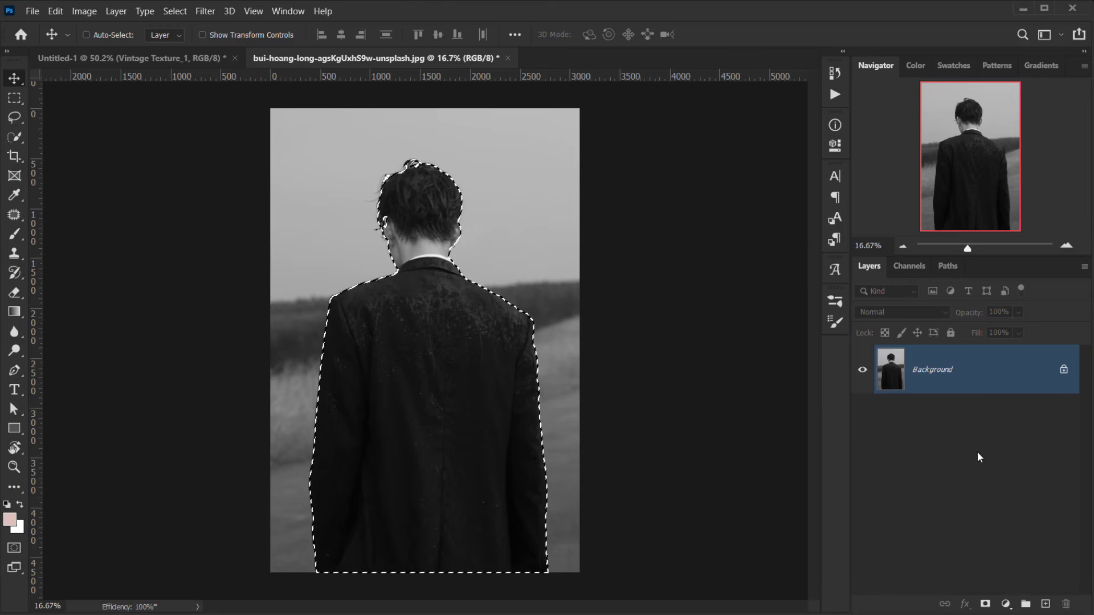
# Mask out the photo's background using the selection, and apply the layer mask permanently
pyautogui.click(985, 604)
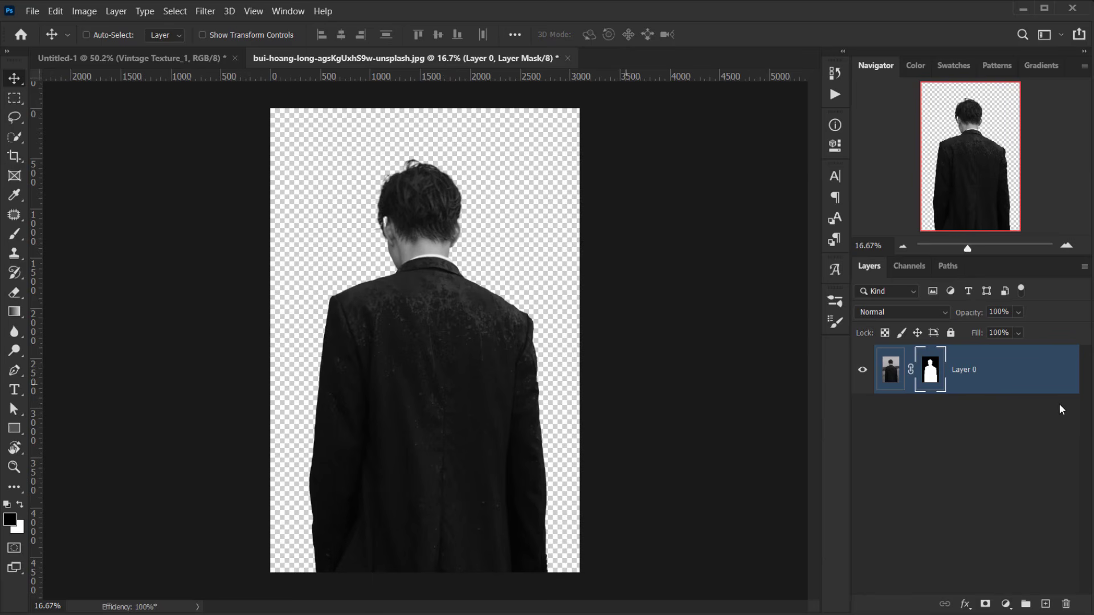
pyautogui.scroll(3, 502, 311)
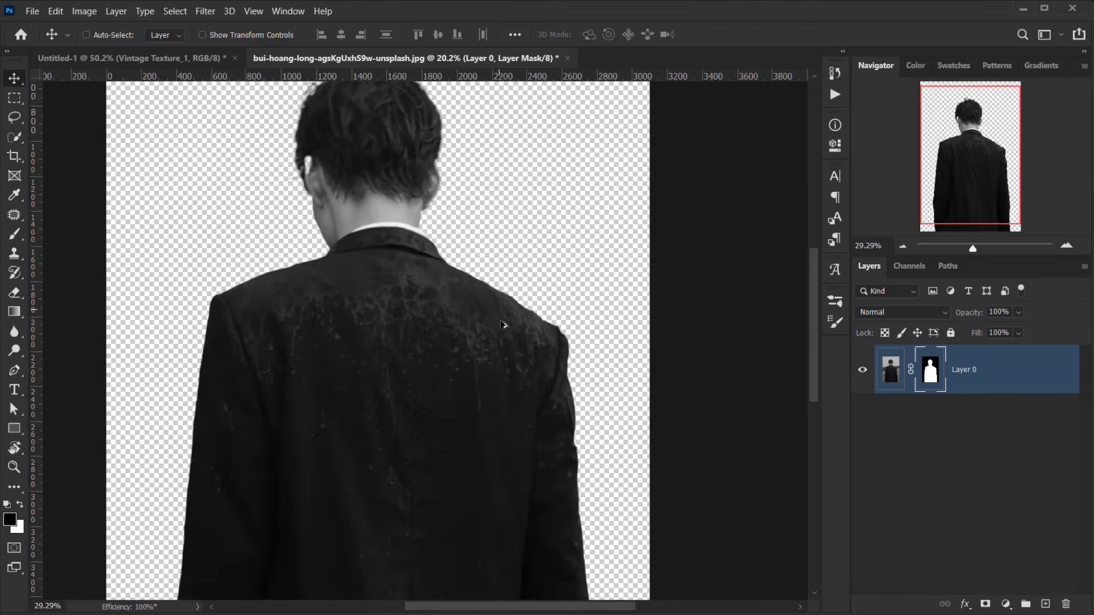
pyautogui.scroll(-4, 502, 324)
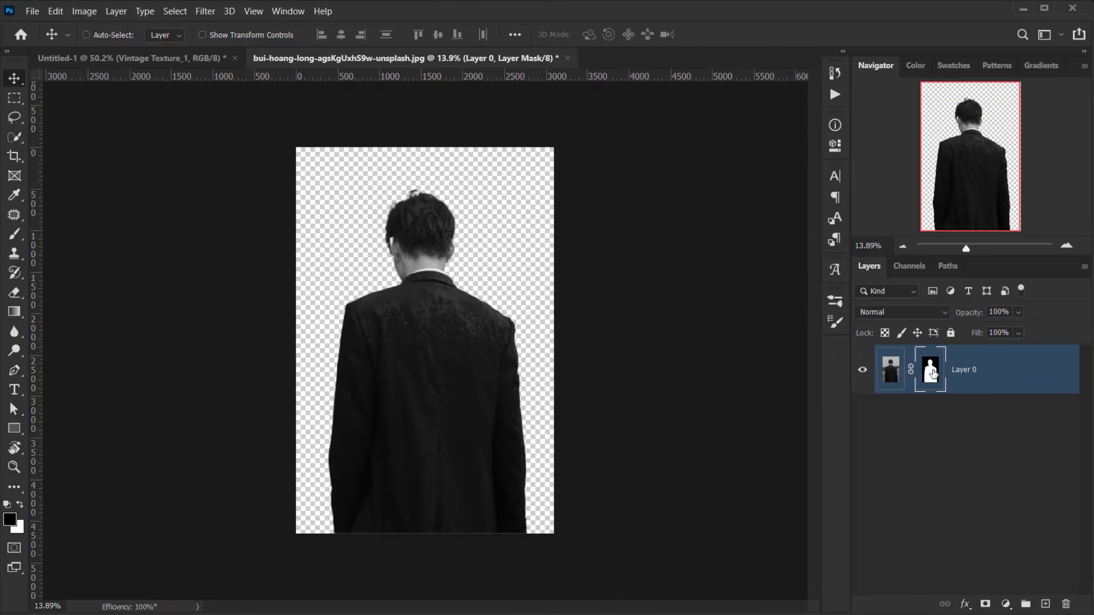
pyautogui.rightClick(933, 369)
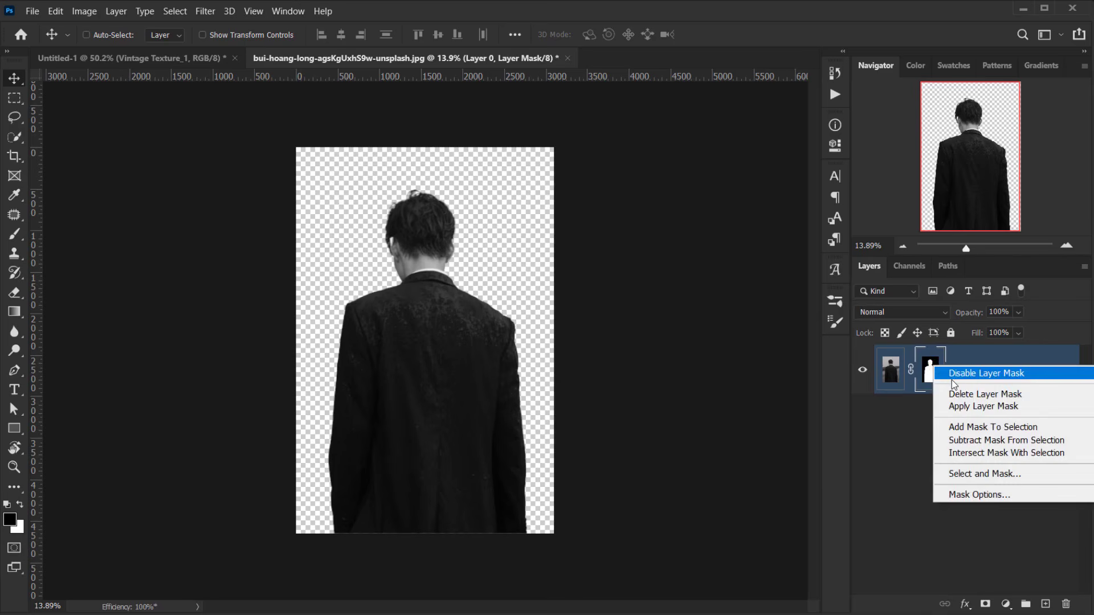
pyautogui.click(964, 407)
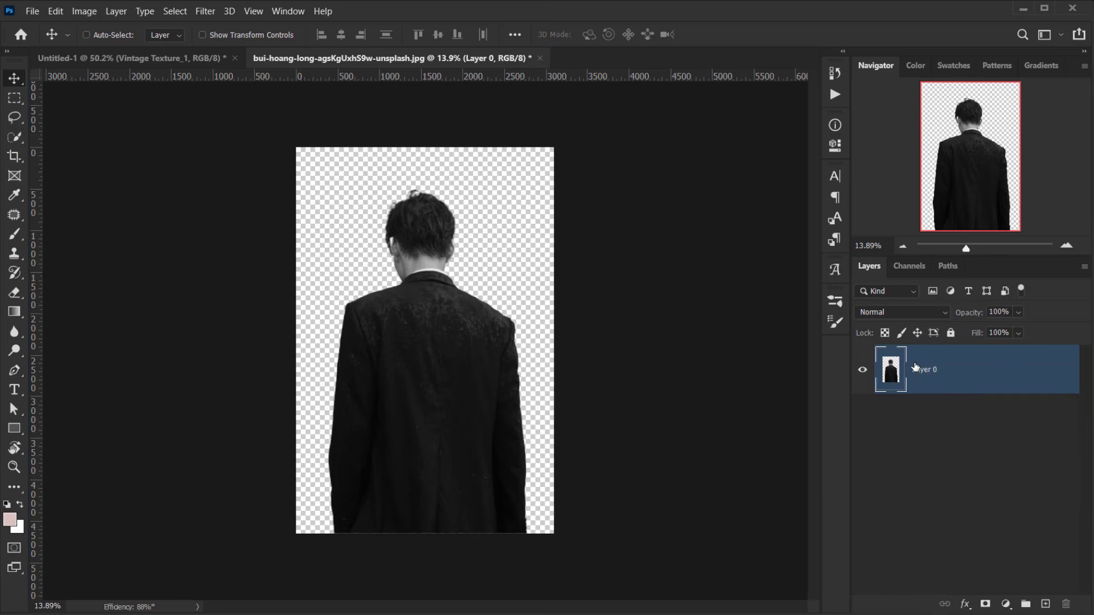
# Copy the cut-out man into the Untitled-1 document as a layer above Vintage Texture_1
pyautogui.moveTo(456, 327); pyautogui.dragTo(131, 64)
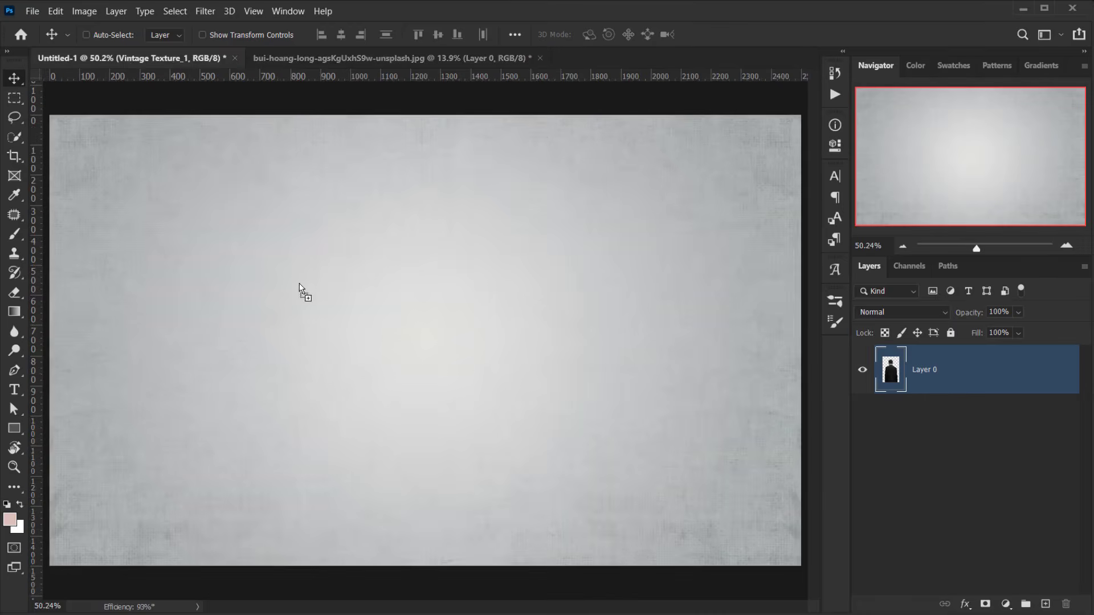
pyautogui.moveTo(299, 283); pyautogui.dragTo(299, 283)
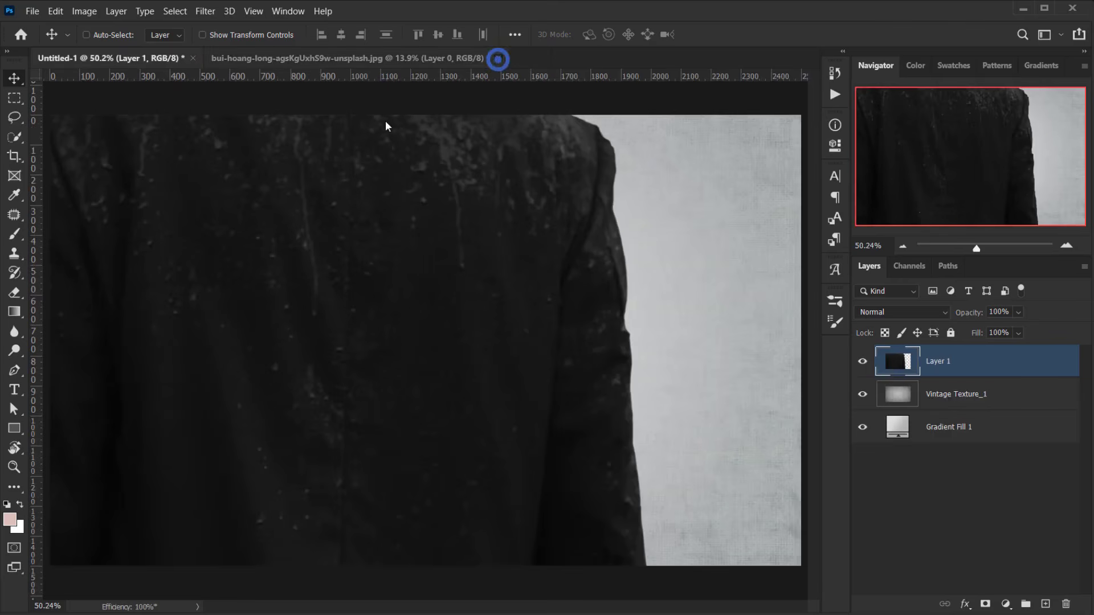
# Close the source photo's document, and scale the cut-out man to 30.67%, centred on the canvas
pyautogui.click(498, 59)
pyautogui.click(562, 248)
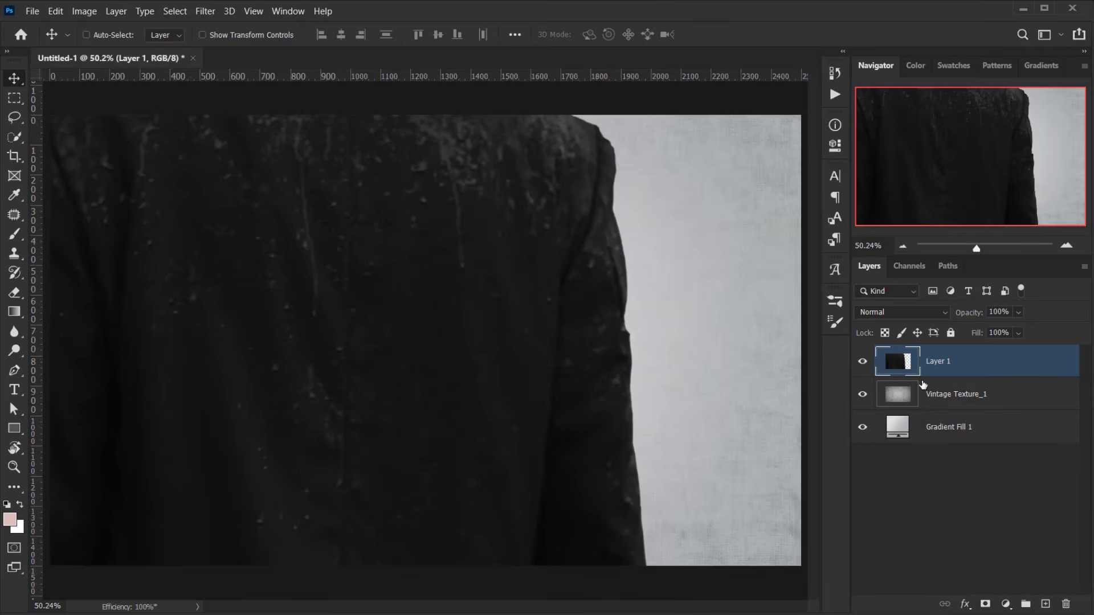
pyautogui.hotkey('ctrl', 't')
pyautogui.moveTo(433, 349); pyautogui.dragTo(535, 376)
pyautogui.moveTo(329, 35); pyautogui.dragTo(275, 48)
pyautogui.moveTo(466, 280); pyautogui.dragTo(484, 320)
pyautogui.moveTo(414, 194); pyautogui.dragTo(425, 131)
pyautogui.moveTo(459, 239); pyautogui.dragTo(460, 255)
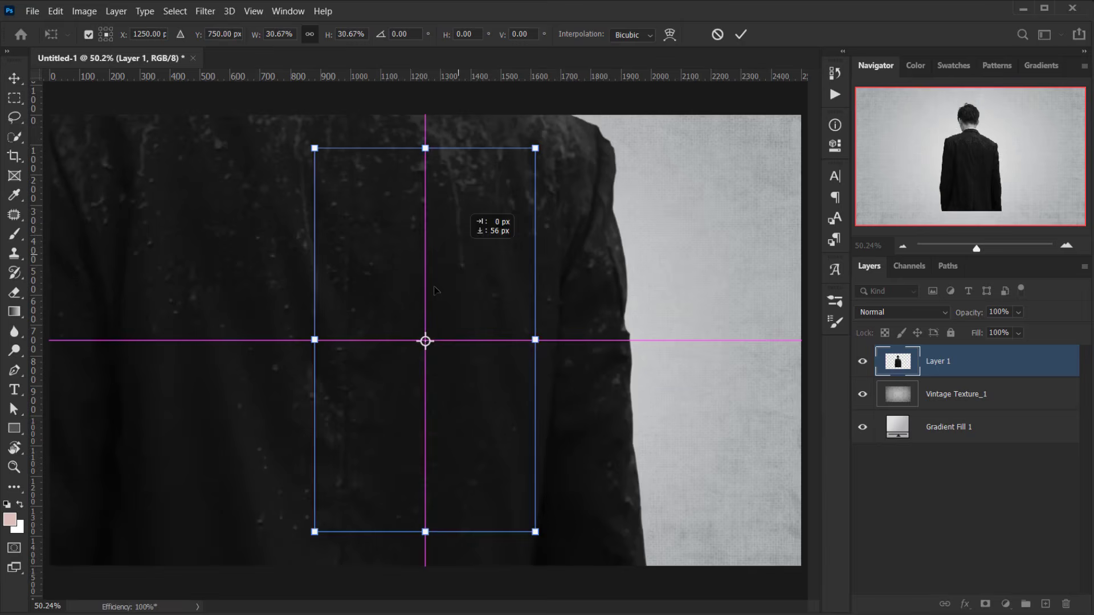
pyautogui.moveTo(493, 342); pyautogui.dragTo(493, 342)
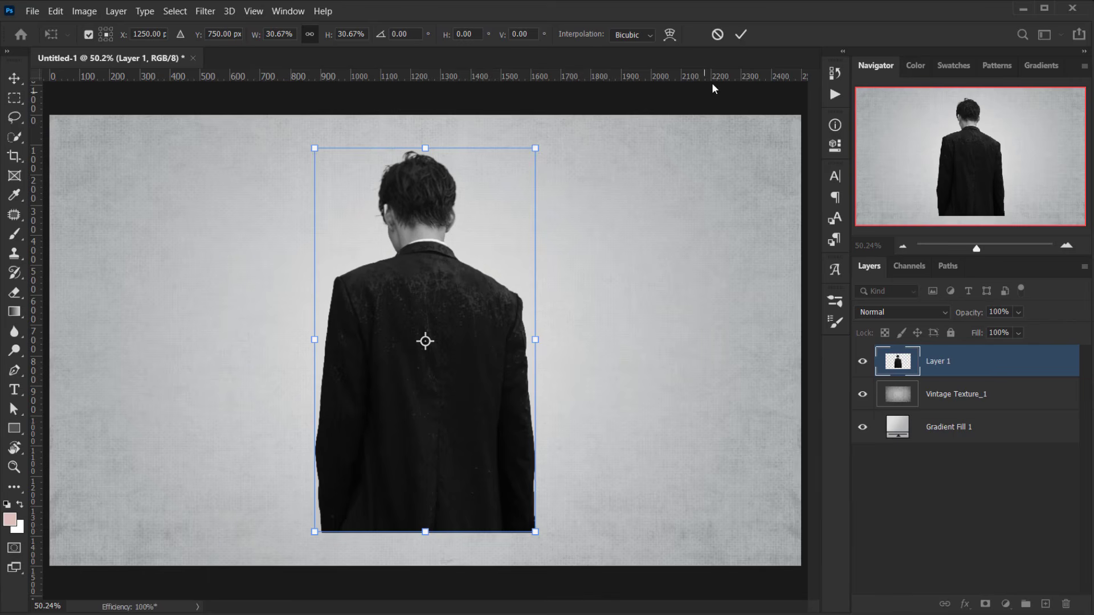
pyautogui.click(740, 35)
# Rename the cut-out man's layer as Model
pyautogui.click(936, 363)
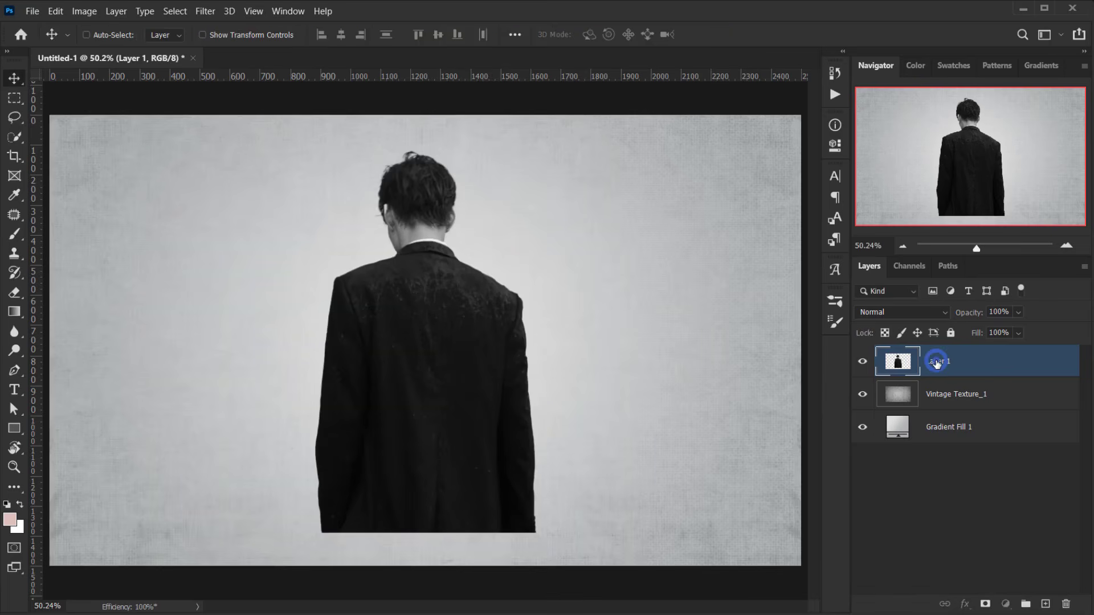
pyautogui.doubleClick(937, 363)
pyautogui.write('Model')
pyautogui.press('Return')
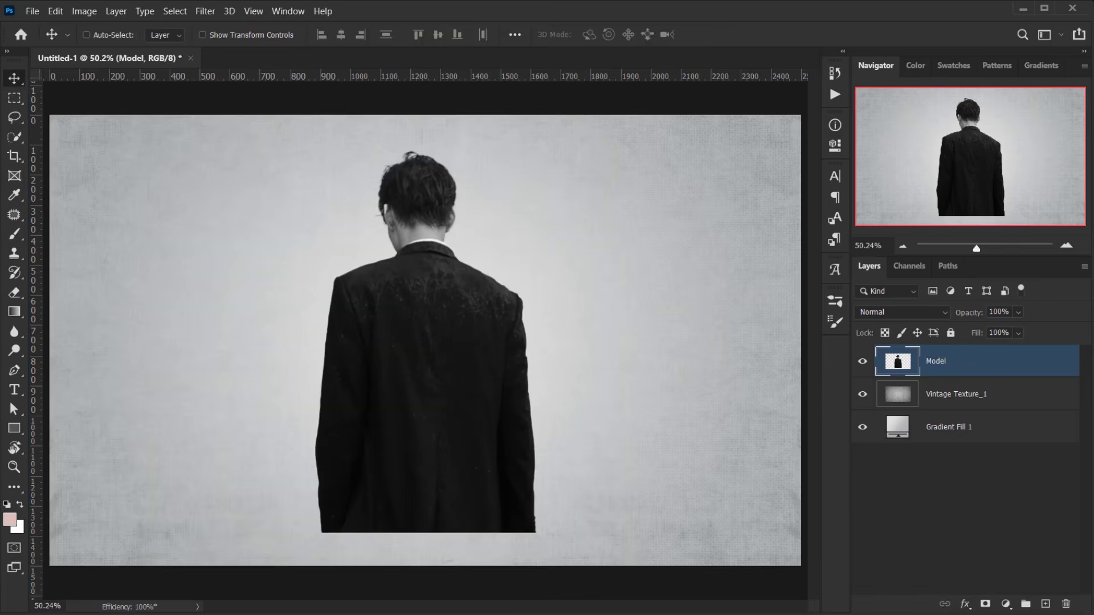
# Add a black layer mask that hides the Model layer, and set the mask's density to 84%
pyautogui.scroll(-3, 419, 376)
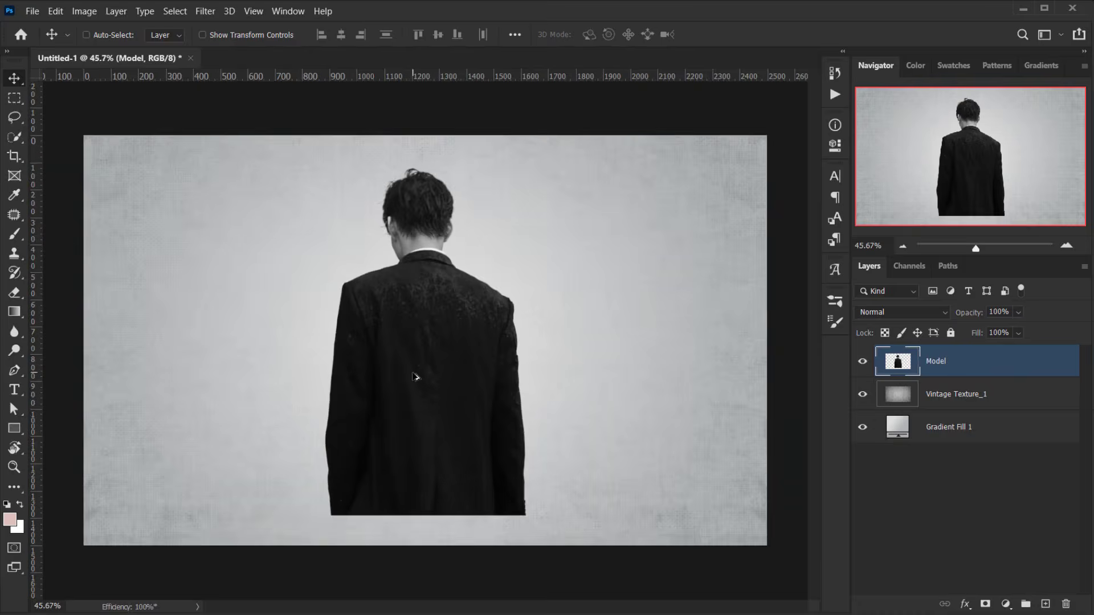
pyautogui.scroll(4, 413, 393)
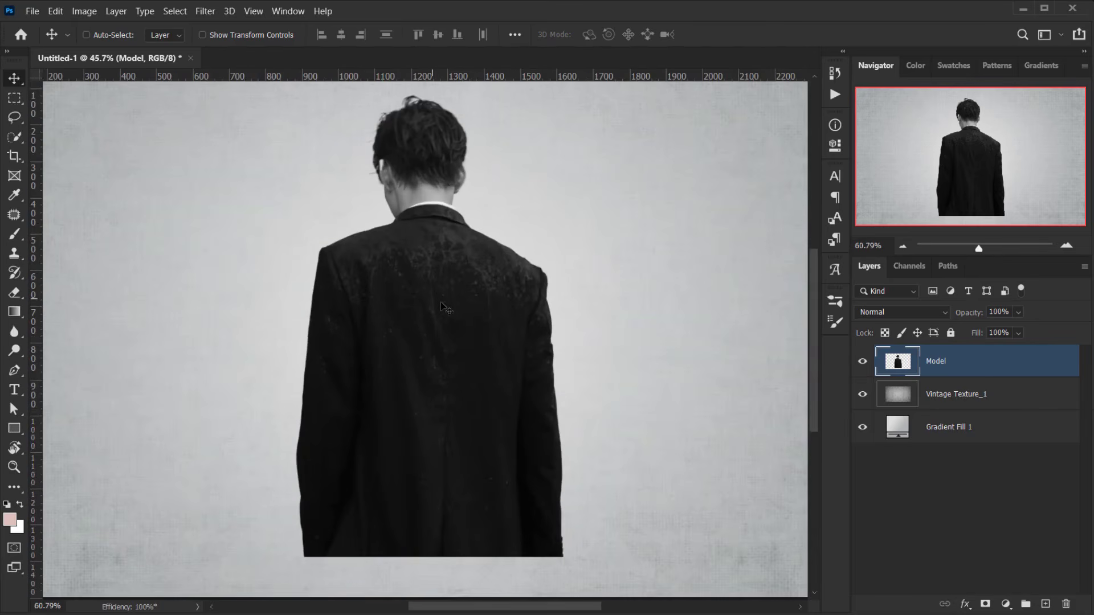
pyautogui.scroll(-2, 440, 302)
pyautogui.scroll(2, 426, 488)
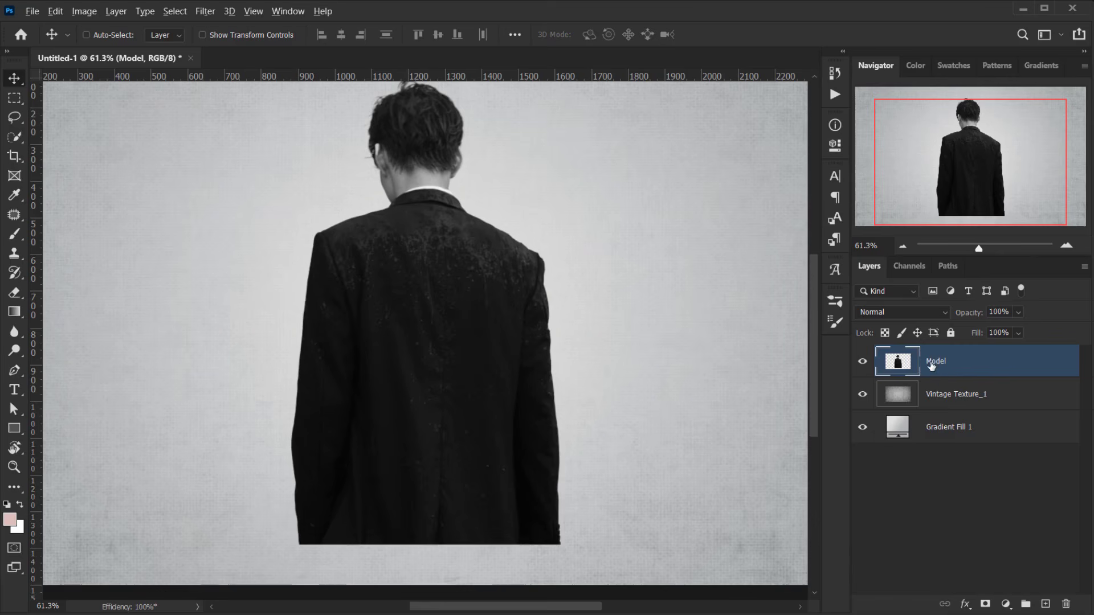
pyautogui.keyDown('alt'); pyautogui.click(987, 604); pyautogui.keyUp('alt')
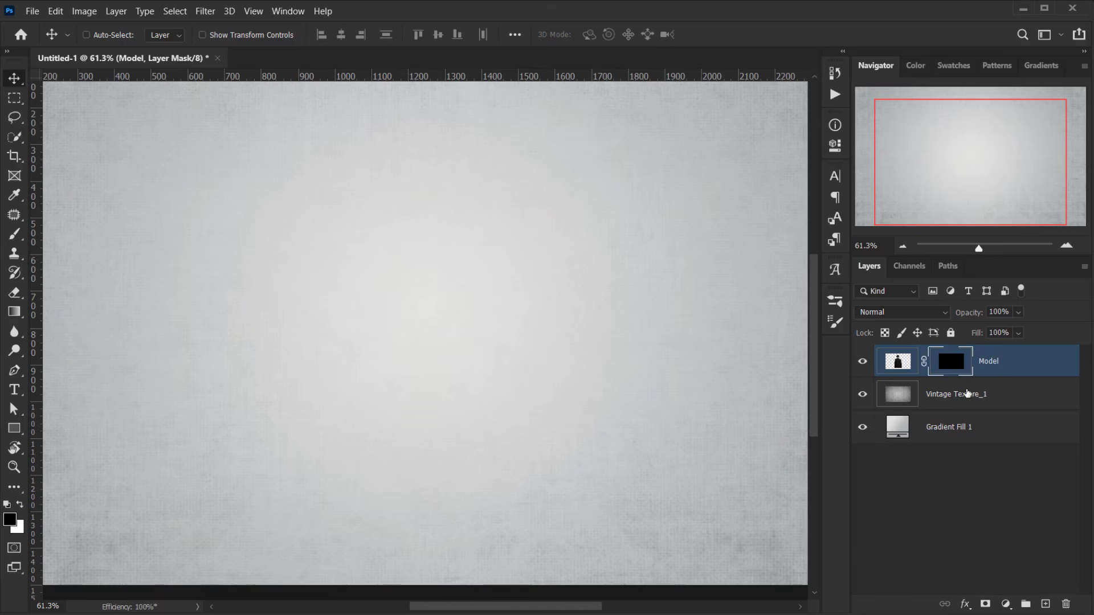
pyautogui.doubleClick(956, 365)
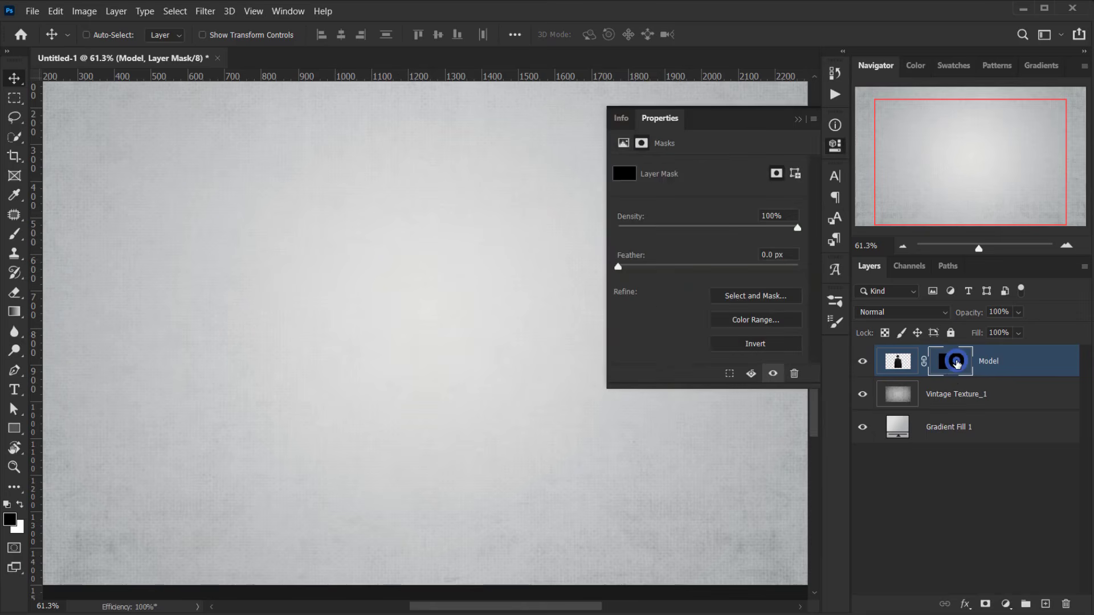
pyautogui.moveTo(799, 230); pyautogui.dragTo(768, 228)
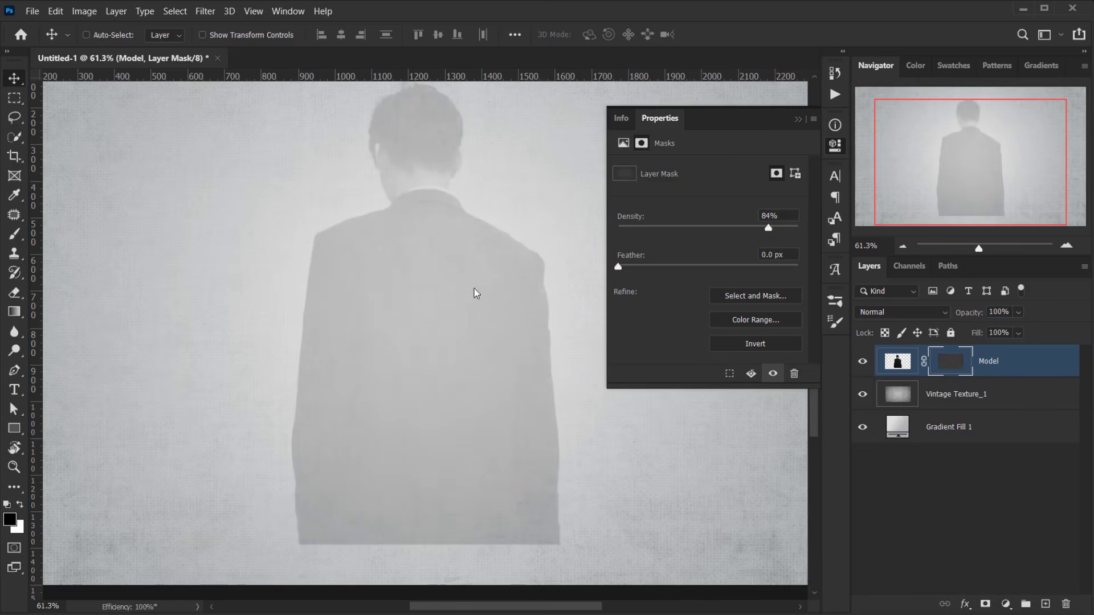
pyautogui.click(796, 120)
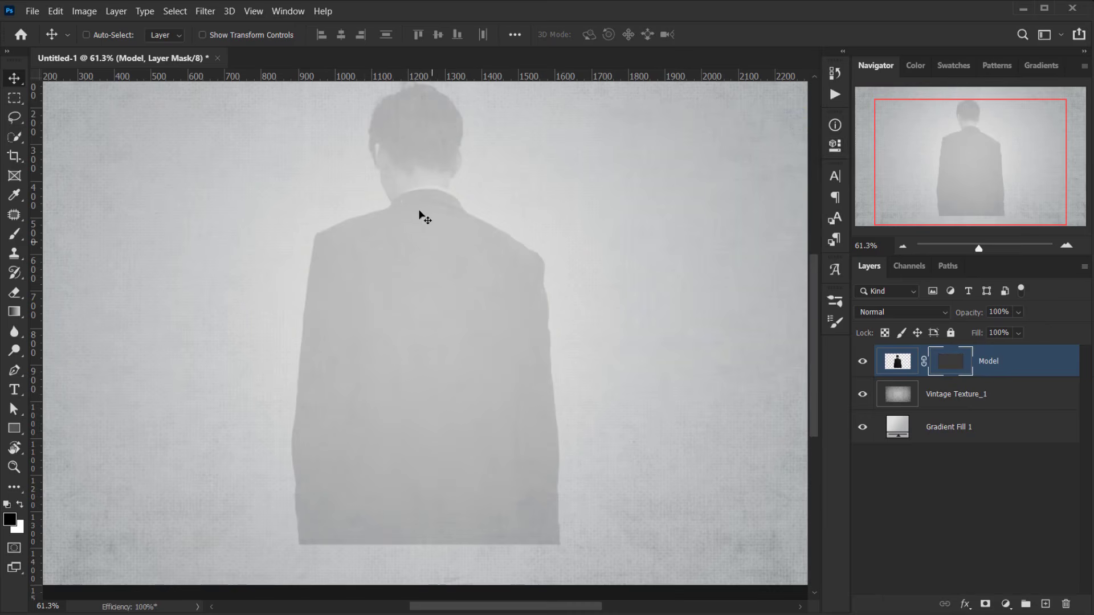
pyautogui.hotkey('ctrl', '0')
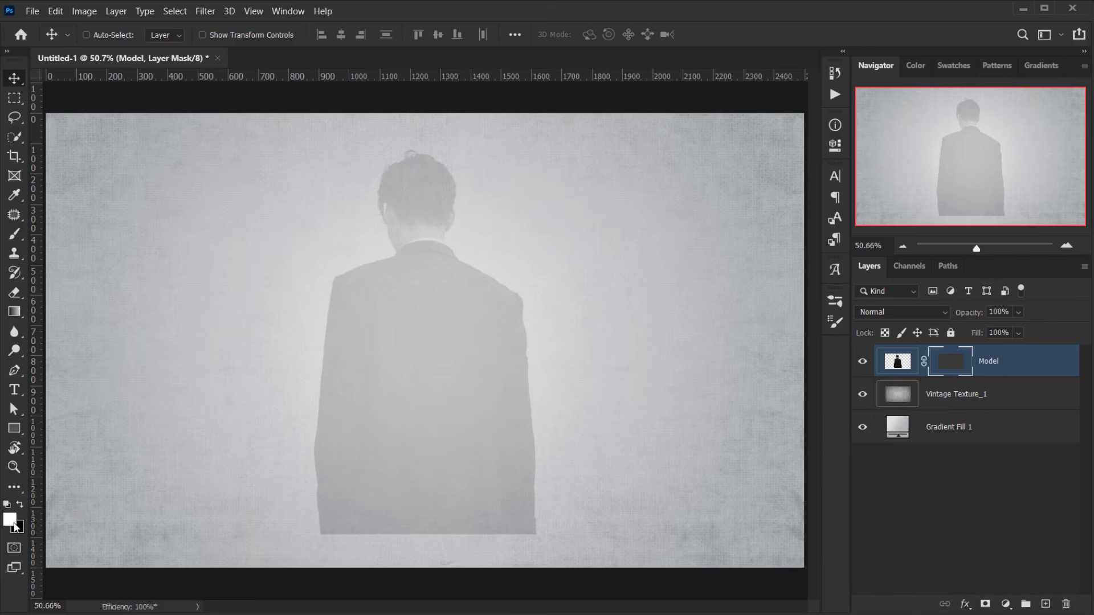
# Choose the LetsPS_Stroke Brush-5 tip from the LetsPS_6 Stroke Brushes set for the Brush tool
pyautogui.click(14, 236)
pyautogui.rightClick(196, 208)
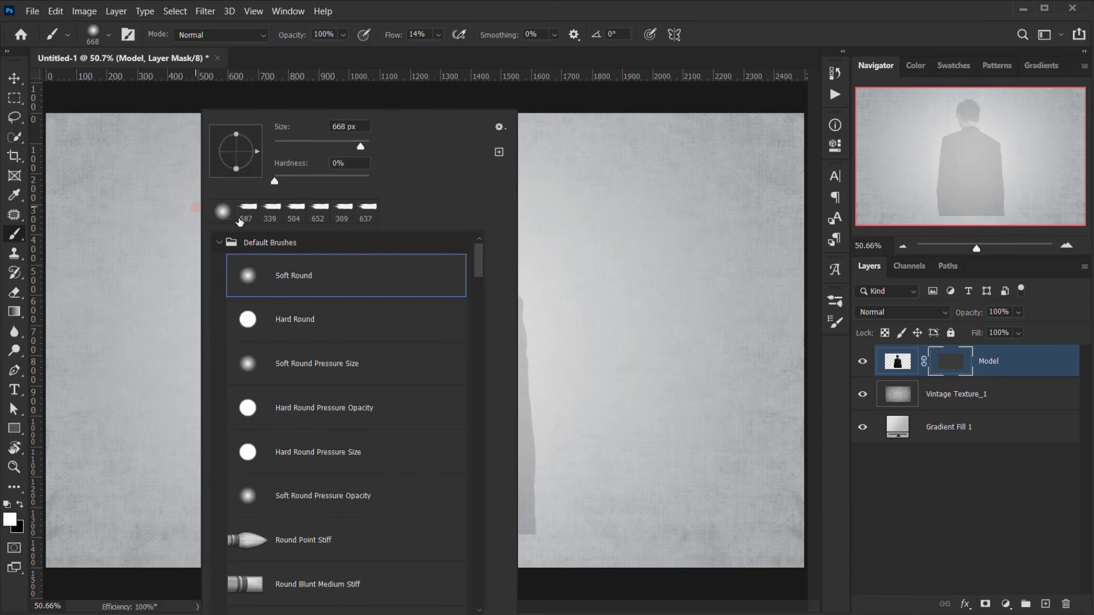
pyautogui.click(219, 244)
pyautogui.click(261, 267)
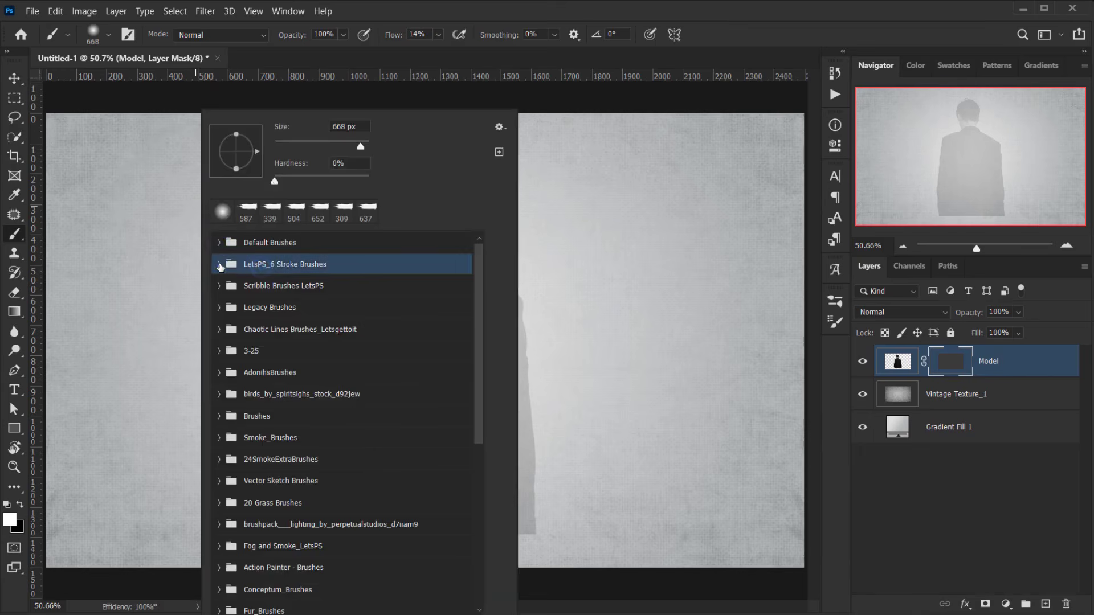
pyautogui.click(220, 264)
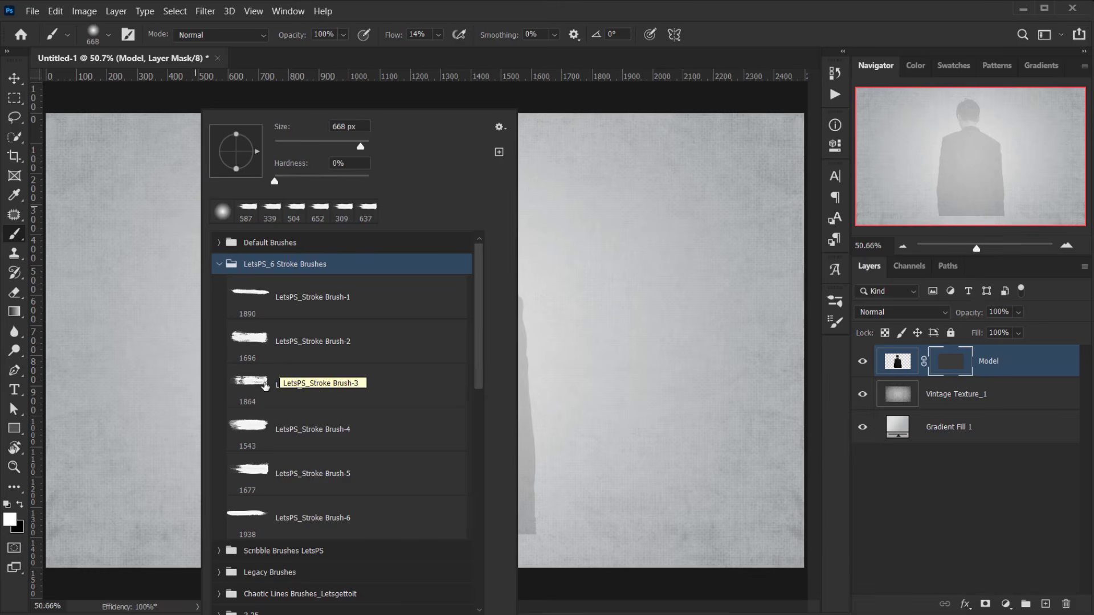
pyautogui.click(278, 473)
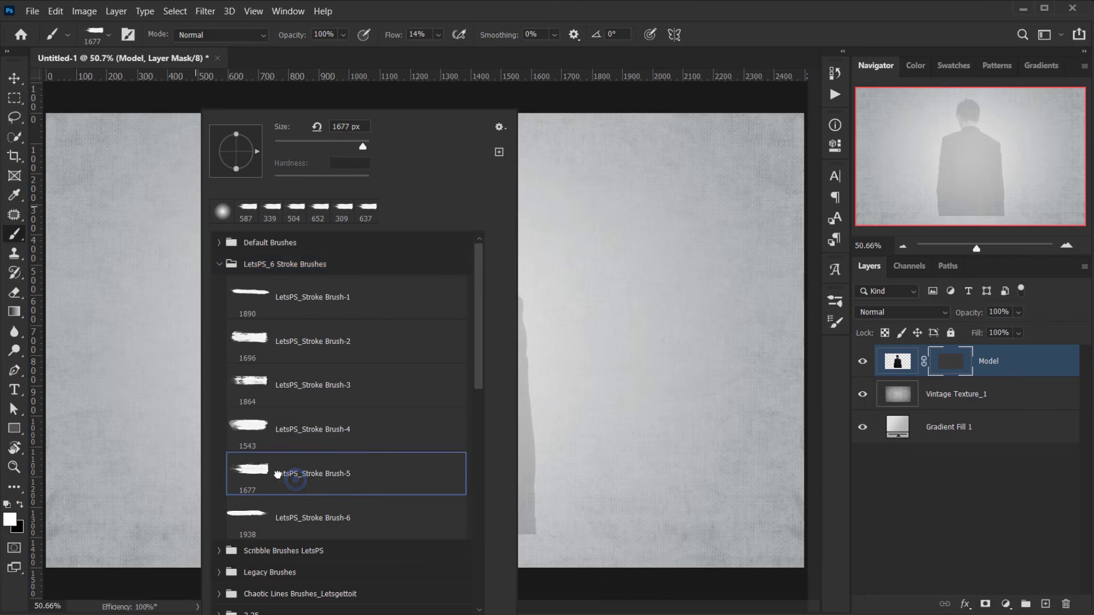
pyautogui.click(315, 478)
pyautogui.click(827, 41)
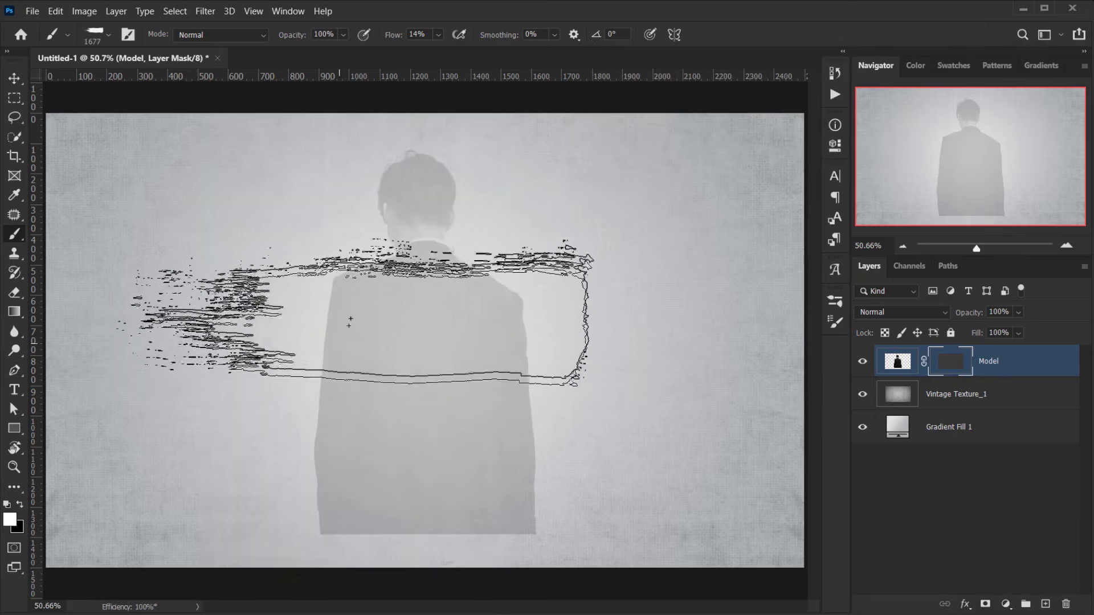
# Paint two white strokes on the mask over the jacket's right side, with the brush at 90°, 796 px and 100% flow
pyautogui.rightClick(393, 289)
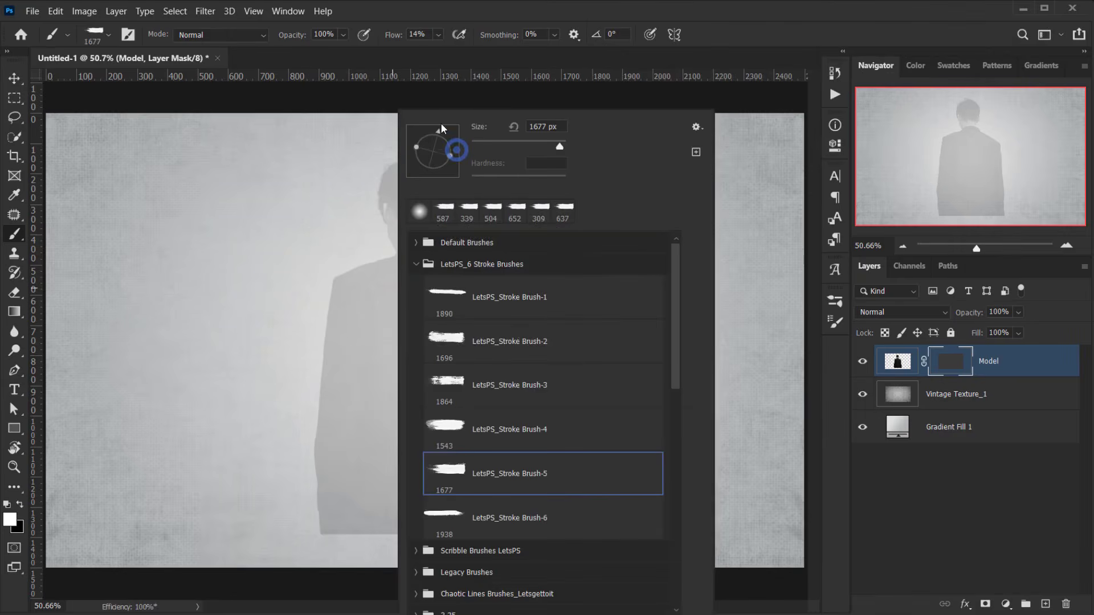
pyautogui.click(815, 15)
pyautogui.moveTo(433, 319); pyautogui.dragTo(356, 342)
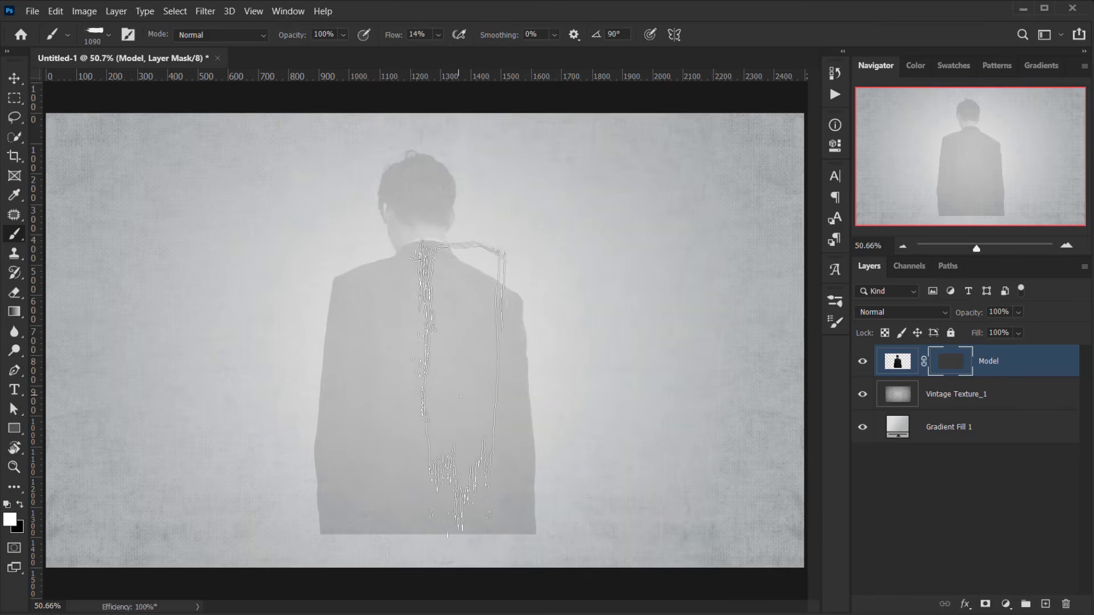
pyautogui.moveTo(471, 397); pyautogui.dragTo(413, 399)
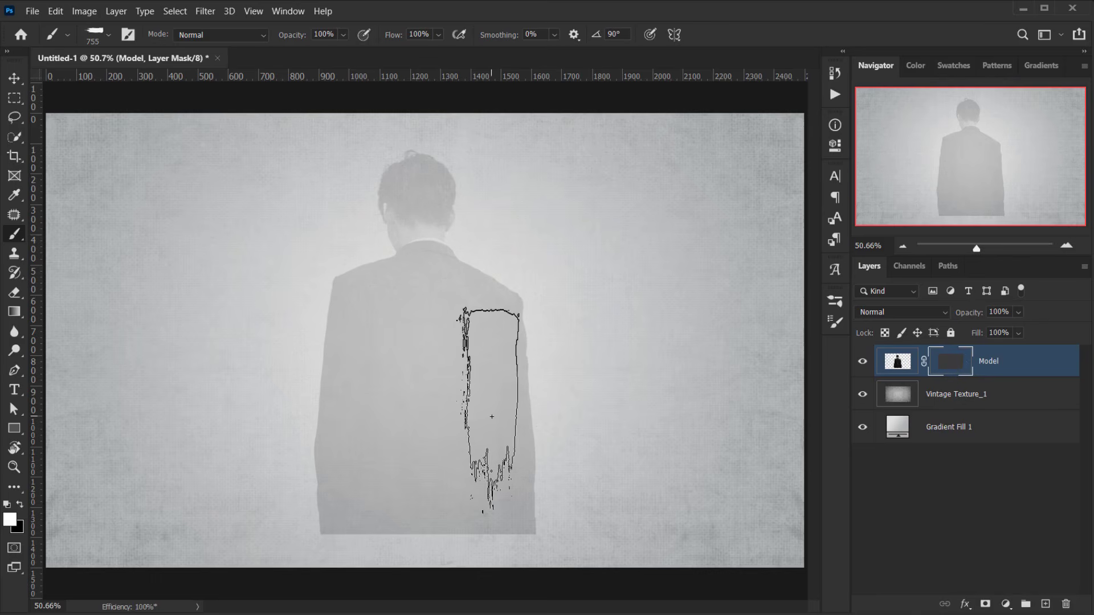
pyautogui.keyDown('alt'); pyautogui.moveTo(490, 428); pyautogui.dragTo(496, 424); pyautogui.keyUp('alt')
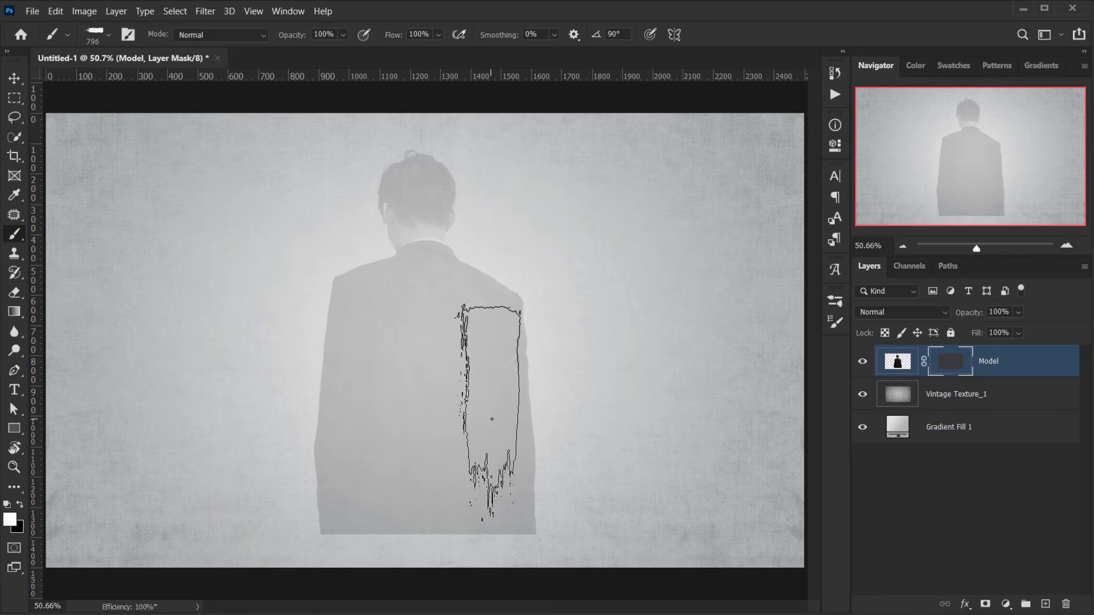
pyautogui.click(497, 428)
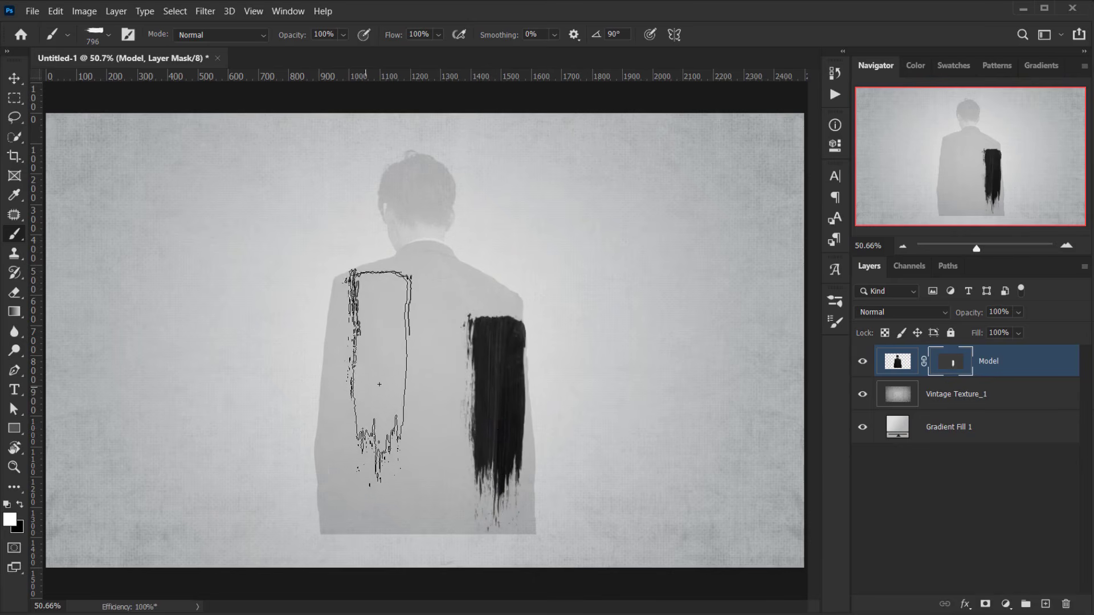
pyautogui.click(476, 391)
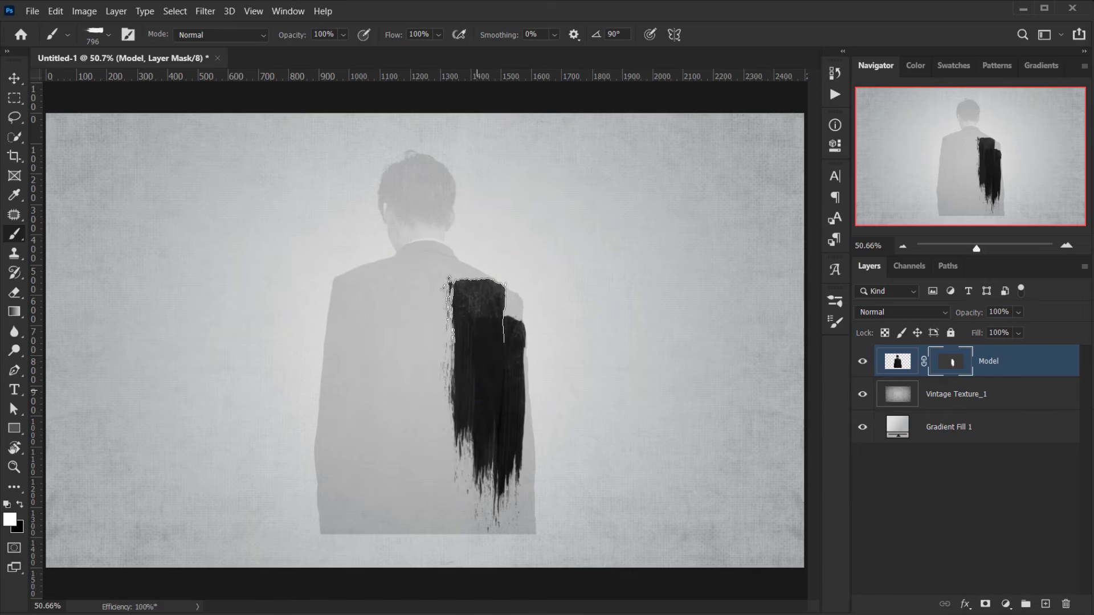
# Reveal the jacket's left side and middle with white mask strokes, starting with LetsPS_Stroke Brush-3 at 90° and sizes of 1030 and 736 px
pyautogui.rightClick(416, 376)
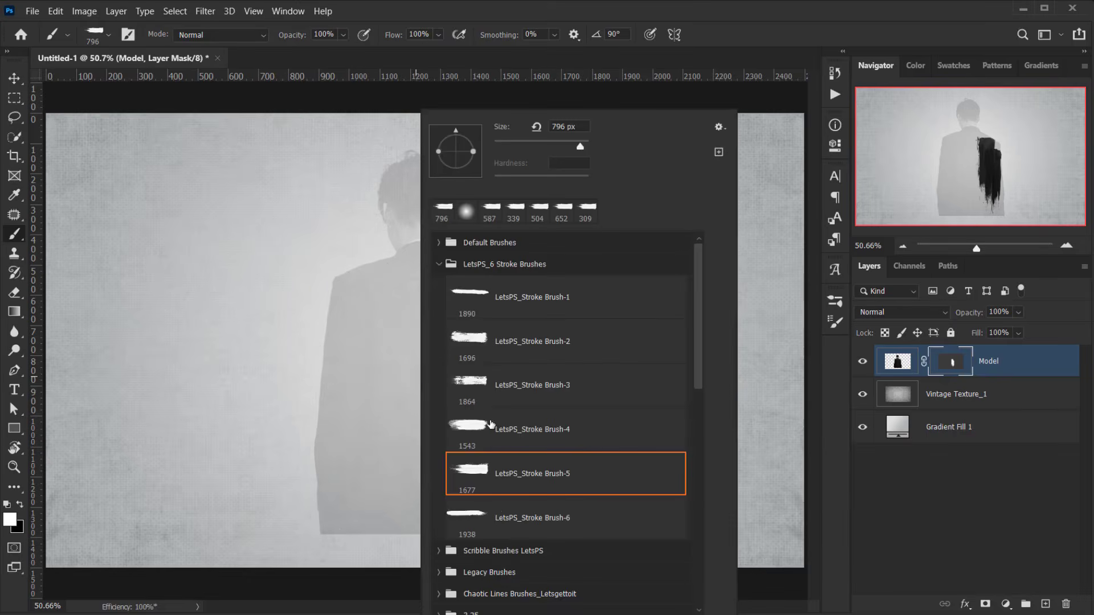
pyautogui.click(525, 397)
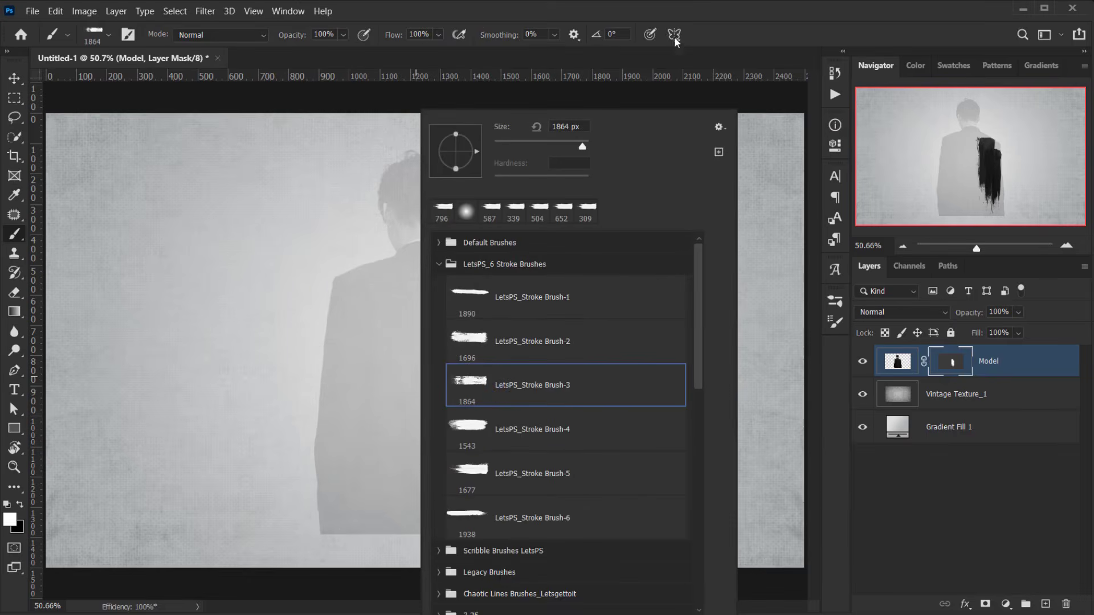
pyautogui.rightClick(371, 333)
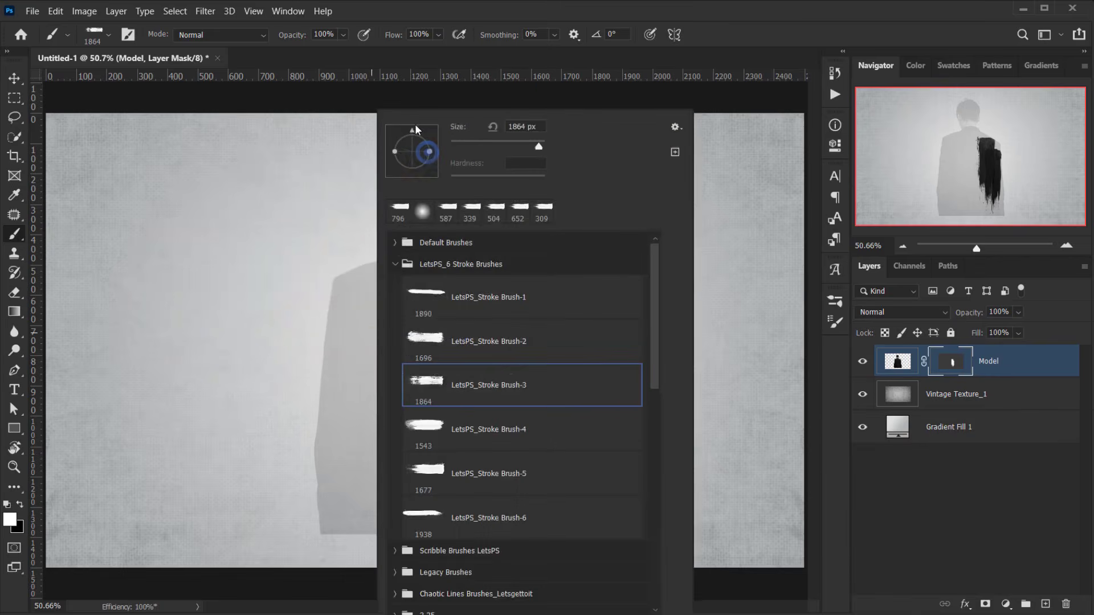
pyautogui.click(875, 4)
pyautogui.moveTo(411, 405); pyautogui.dragTo(254, 420)
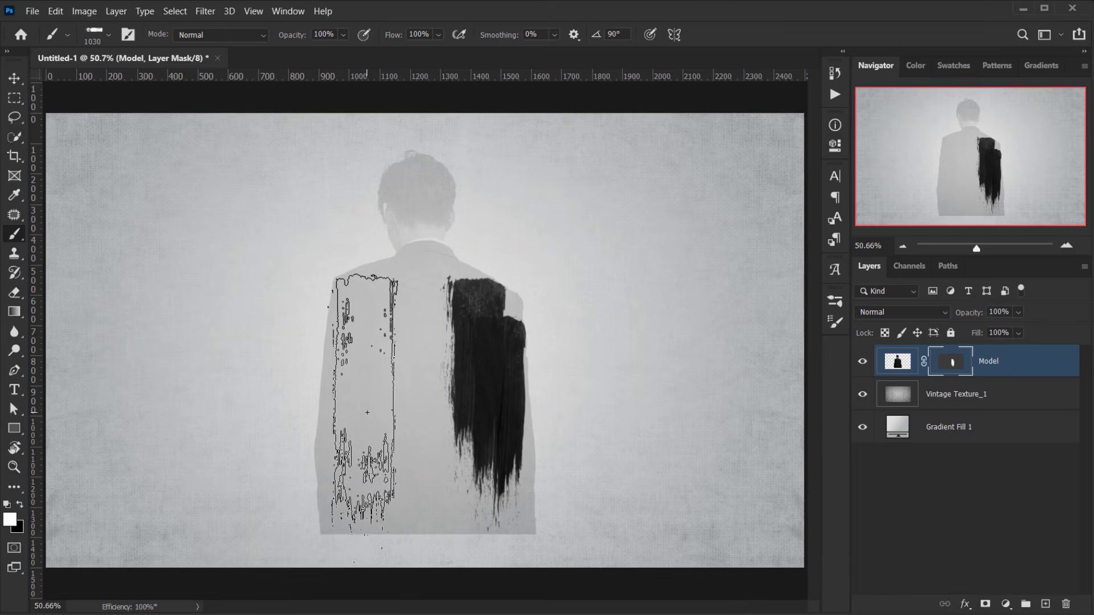
pyautogui.click(368, 412)
pyautogui.moveTo(368, 404); pyautogui.dragTo(314, 419)
pyautogui.click(343, 444)
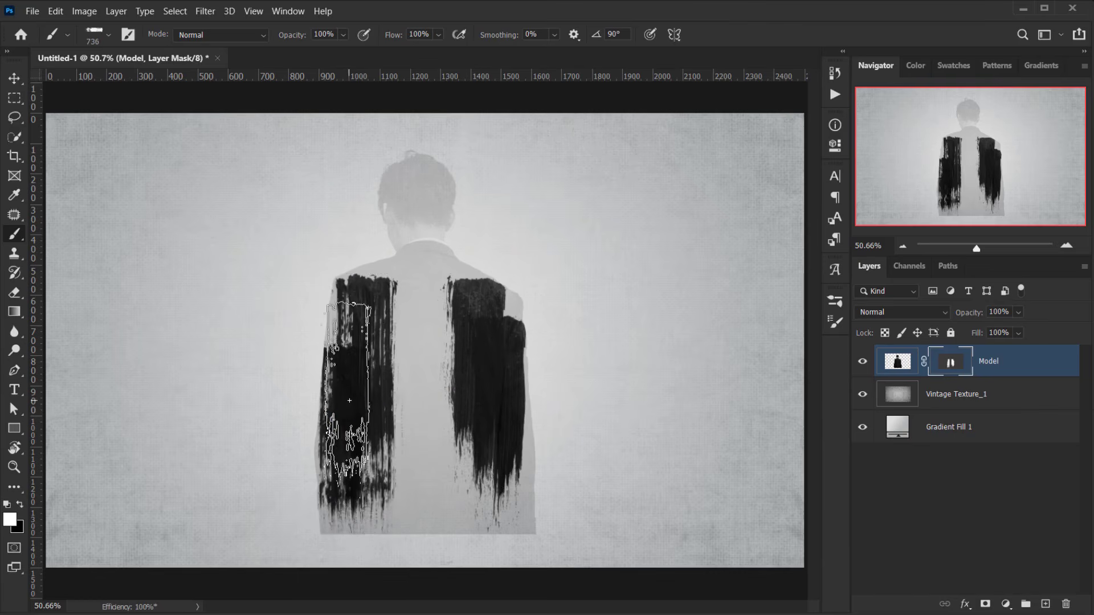
pyautogui.click(346, 399)
pyautogui.click(438, 365)
# Reveal the shoulders and the area below the collar with white strokes of LetsPS_Stroke Brush-5 angled at -90°
pyautogui.rightClick(440, 160)
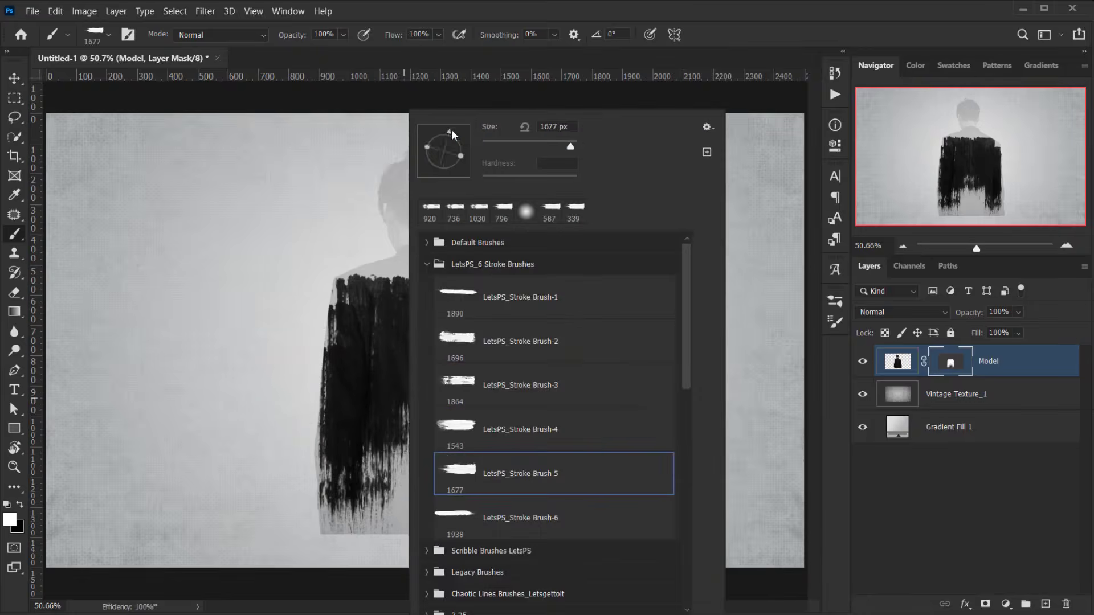
pyautogui.press('Return')
pyautogui.rightClick(440, 159)
pyautogui.press('Return')
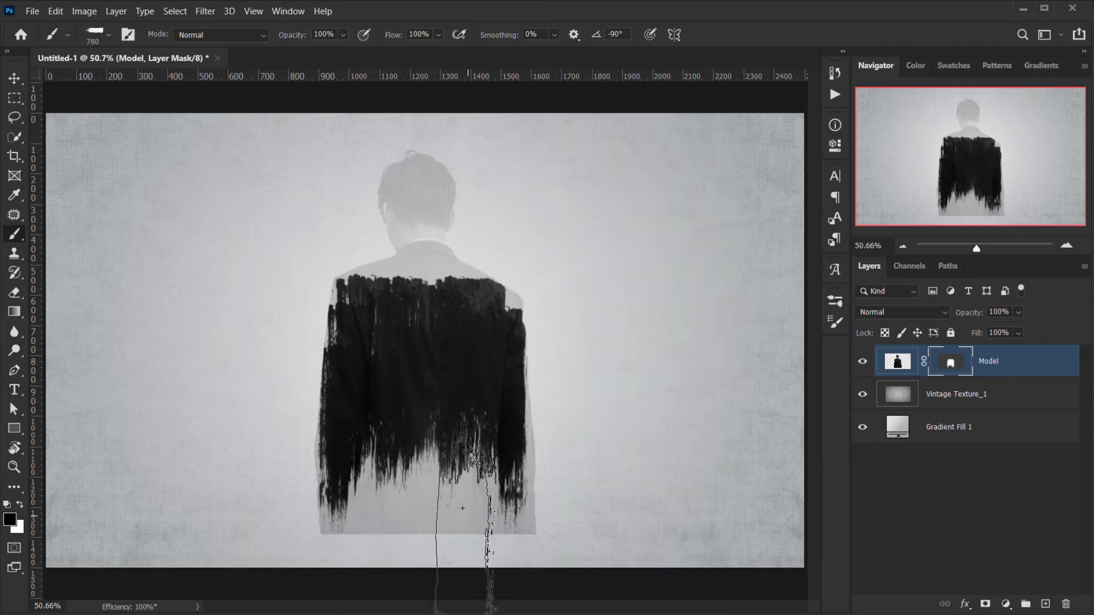
pyautogui.click(454, 276)
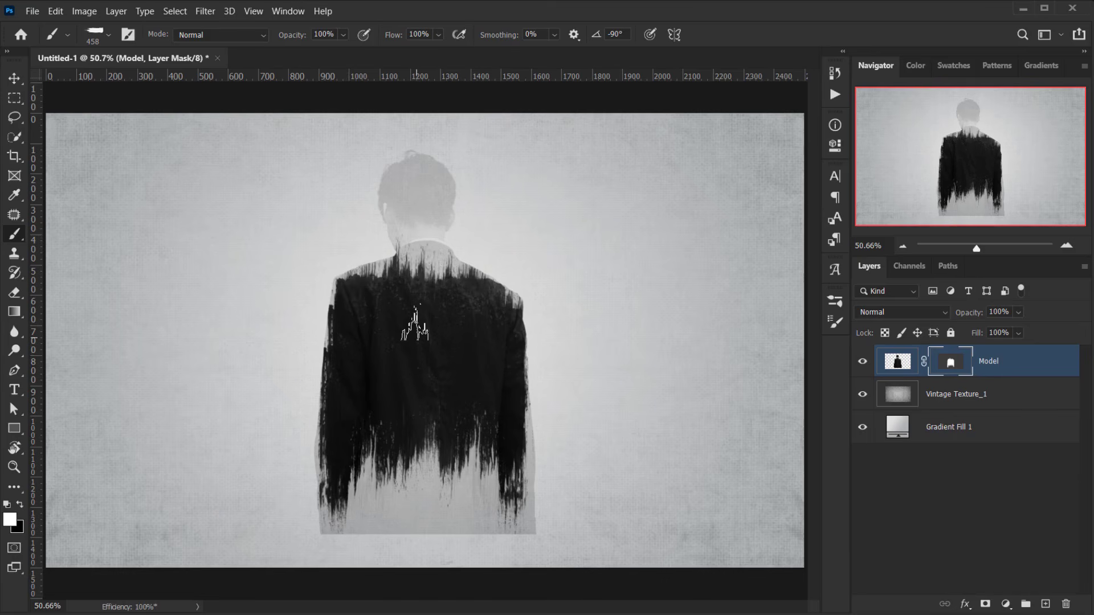
# Paint black strokes on the mask to hide parts of the jacket's lower edge between the arms
pyautogui.press('x')
pyautogui.moveTo(353, 438); pyautogui.dragTo(402, 490)
pyautogui.moveTo(422, 422); pyautogui.dragTo(484, 502)
# Extend the lower middle of the jacket downwards with white mask strokes, using the brush at 90° and 720 px
pyautogui.rightClick(436, 388)
pyautogui.press('Return')
pyautogui.press('x')
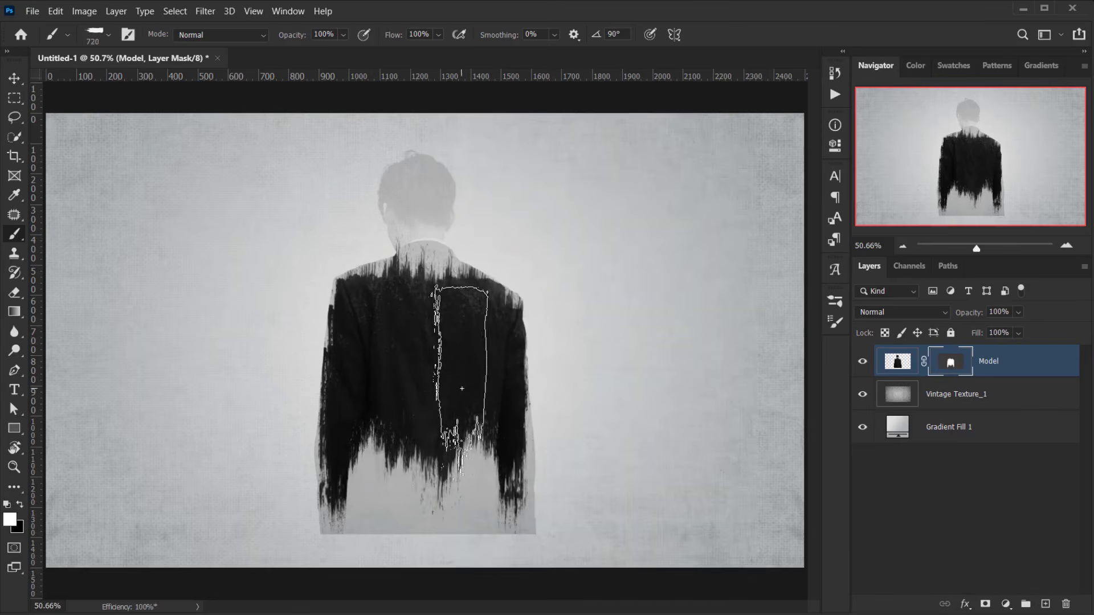
pyautogui.moveTo(462, 388)
pyautogui.mouseDown()
pyautogui.moveTo(486, 403)
pyautogui.moveTo(464, 496)
pyautogui.mouseUp()
# Roughen the jacket's lower edge with black mask strokes, using the brush at -90° and 332 px
pyautogui.scroll(3, 463, 496)
pyautogui.rightClick(463, 496)
pyautogui.press('Return')
pyautogui.press('x')
pyautogui.moveTo(393, 398); pyautogui.dragTo(630, 438)
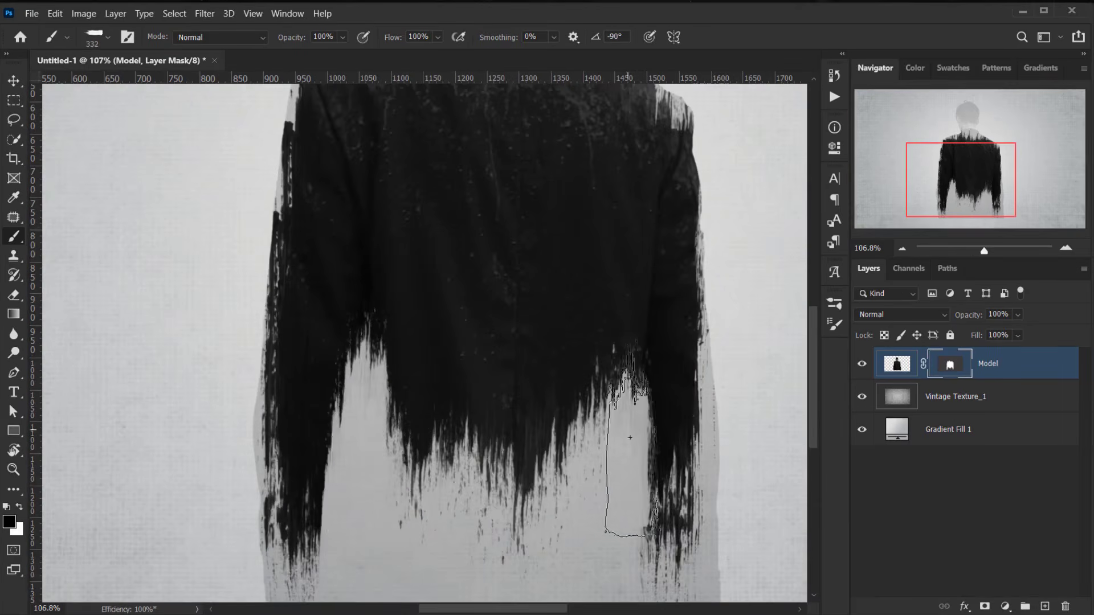
pyautogui.scroll(-3, 630, 437)
pyautogui.scroll(1, 566, 294)
pyautogui.press('v')
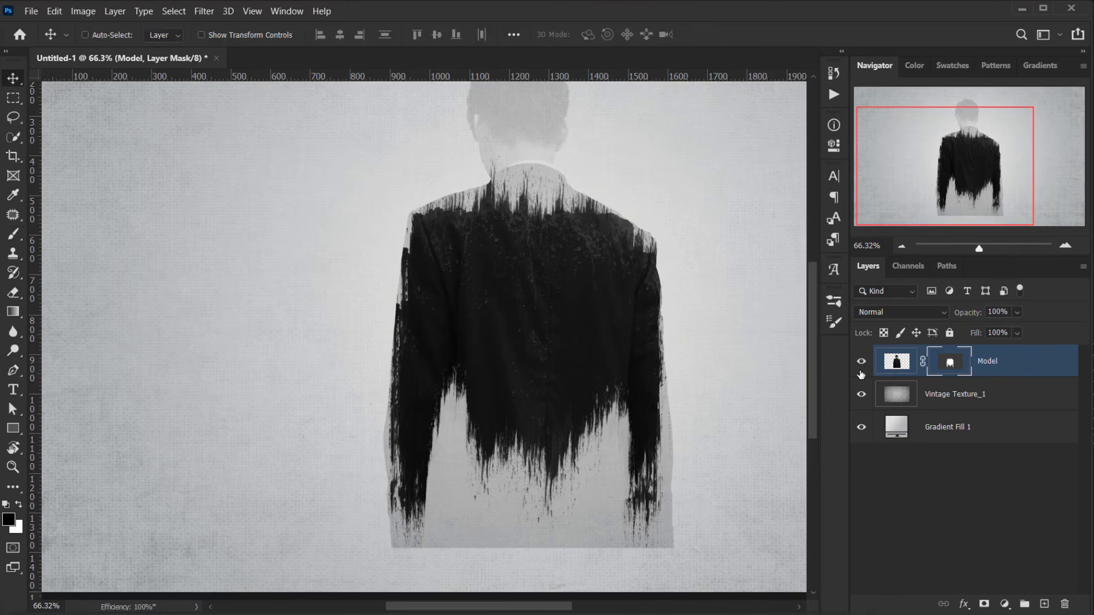
# Restore the Model layer mask to full density to hide the faded parts of the man around the jacket
pyautogui.scroll(2, 536, 364)
pyautogui.scroll(-3, 462, 219)
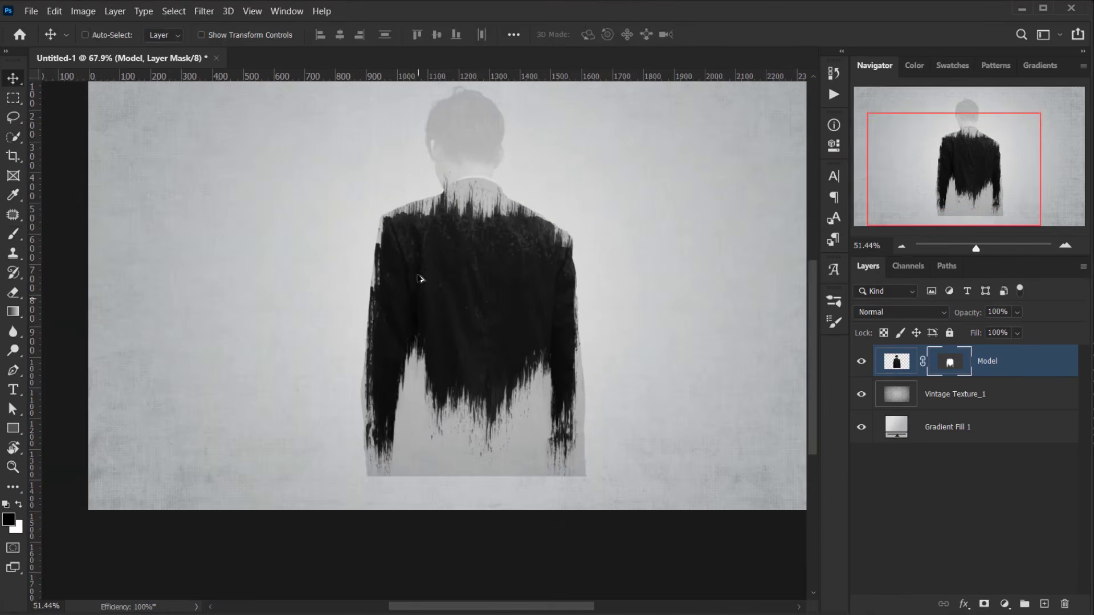
pyautogui.scroll(3, 462, 219)
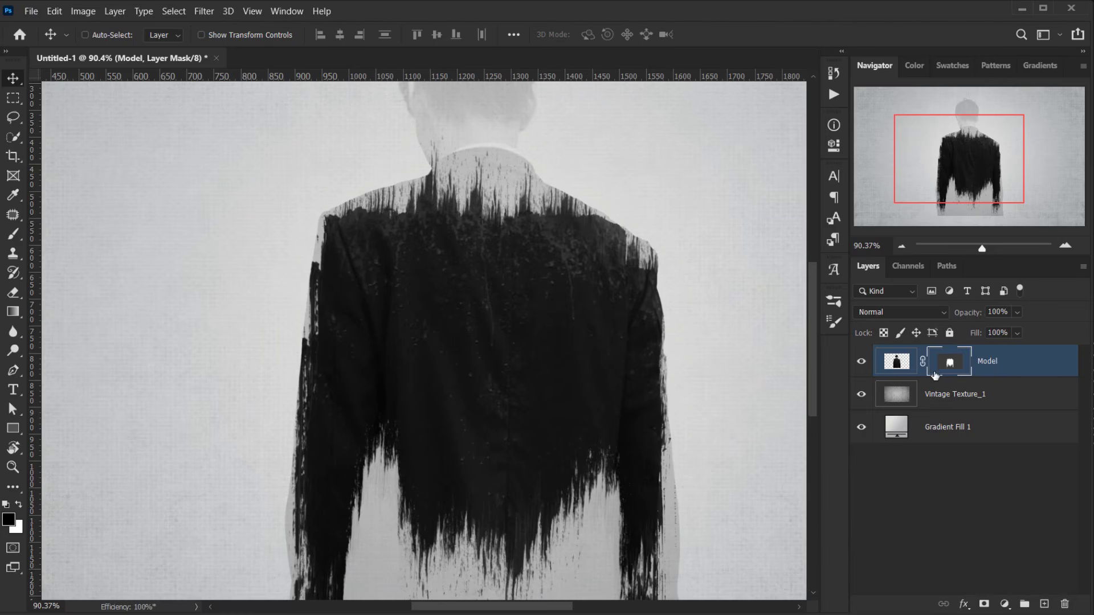
pyautogui.doubleClick(965, 366)
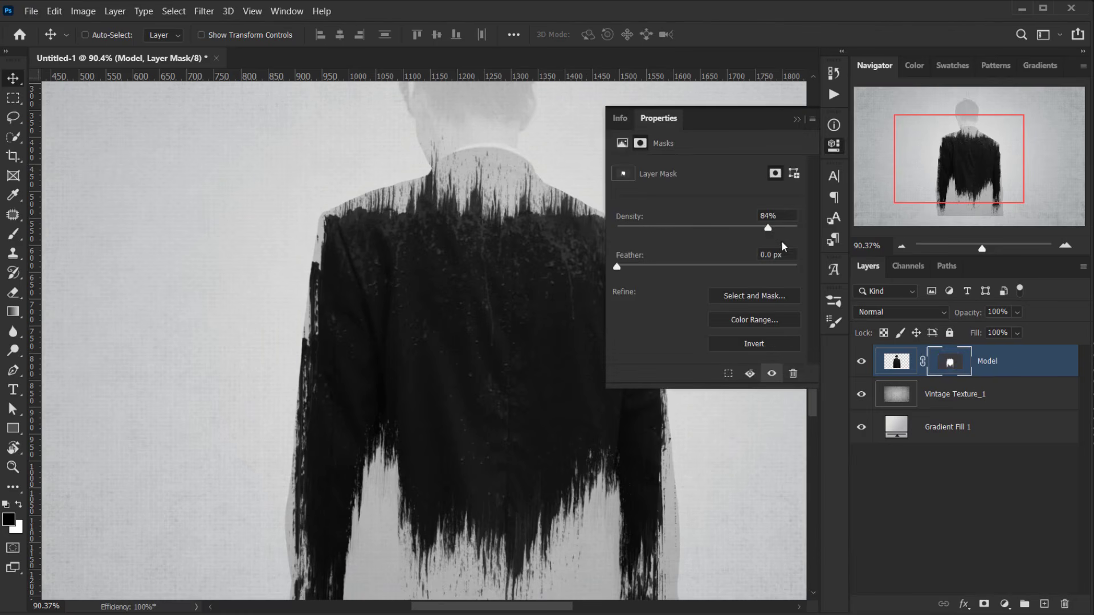
pyautogui.click(796, 119)
pyautogui.scroll(-3, 428, 504)
pyautogui.scroll(2, 428, 504)
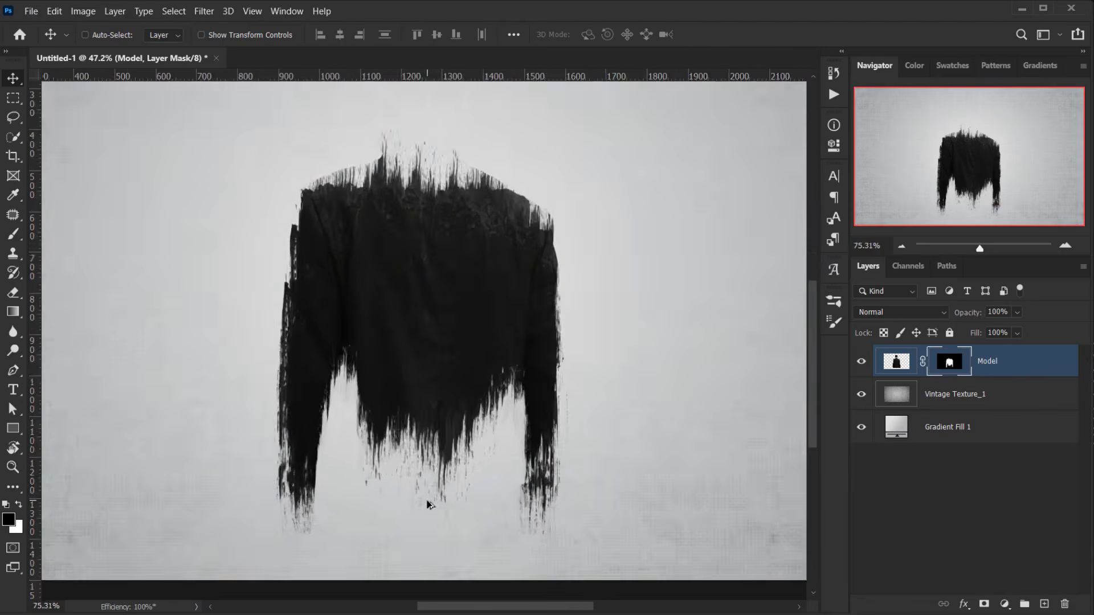
pyautogui.scroll(2, 428, 504)
pyautogui.scroll(-2, 430, 503)
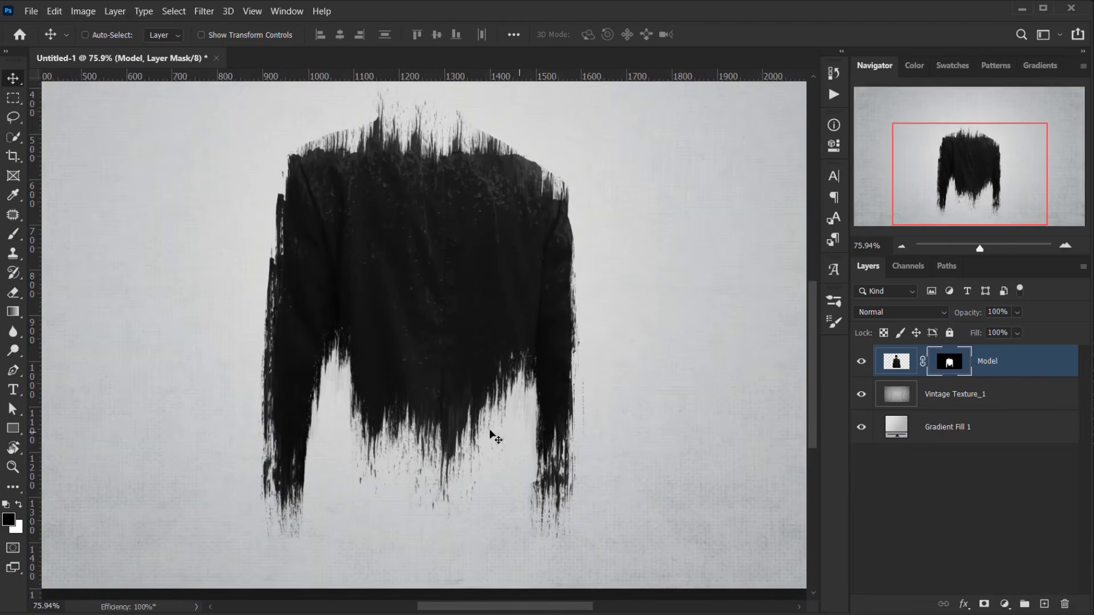
pyautogui.scroll(3, 490, 431)
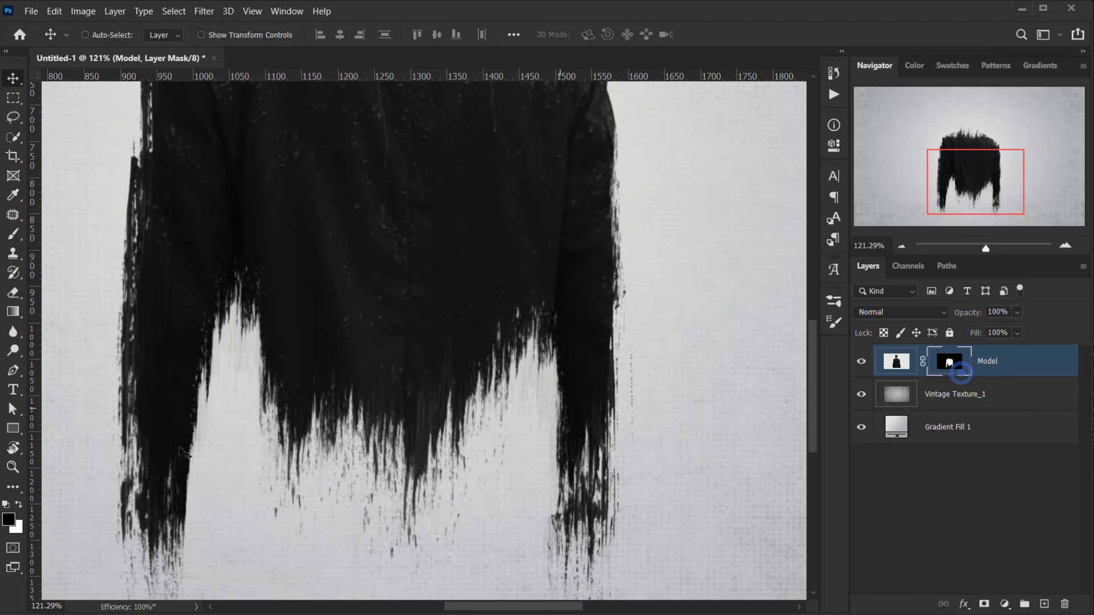
# Deepen the gap between the jacket and the right arm with a black mask stroke, using the brush at -90° and 332 px
pyautogui.press('b')
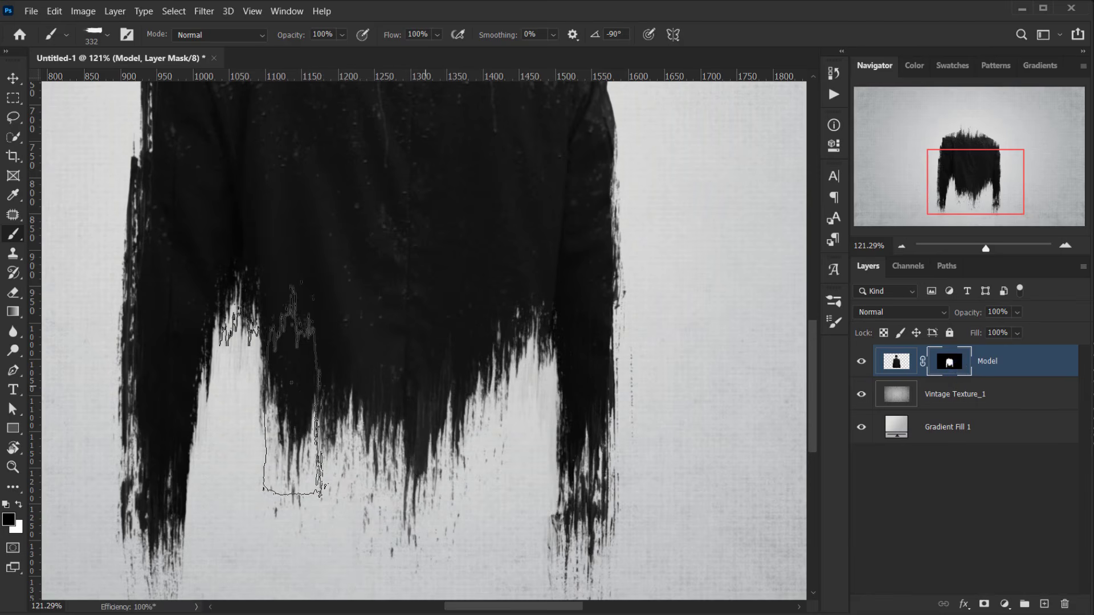
pyautogui.moveTo(530, 450); pyautogui.dragTo(523, 357)
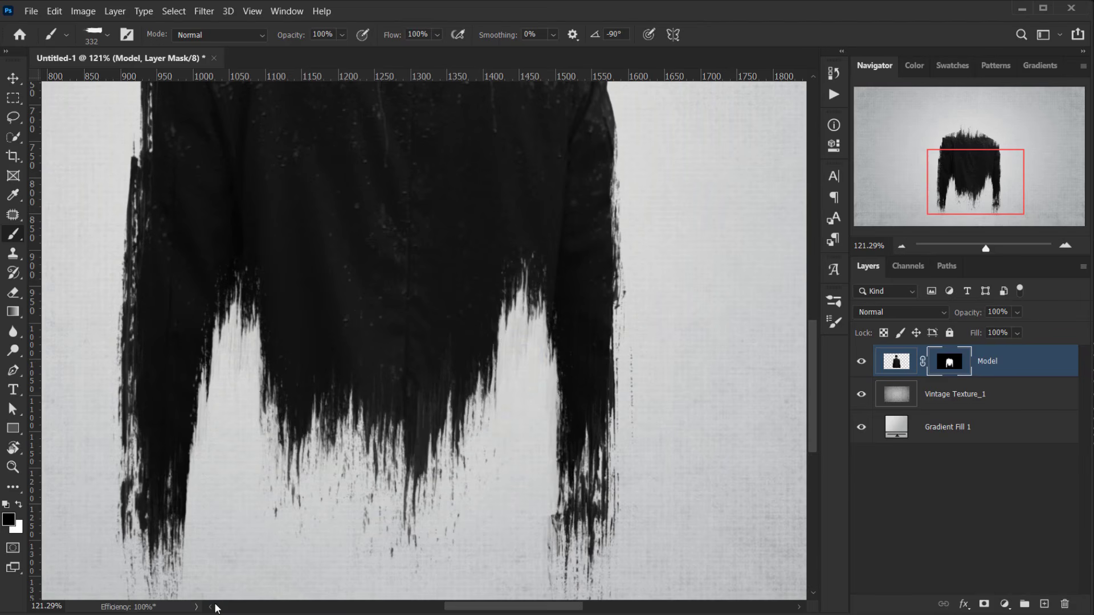
pyautogui.scroll(-5, 471, 298)
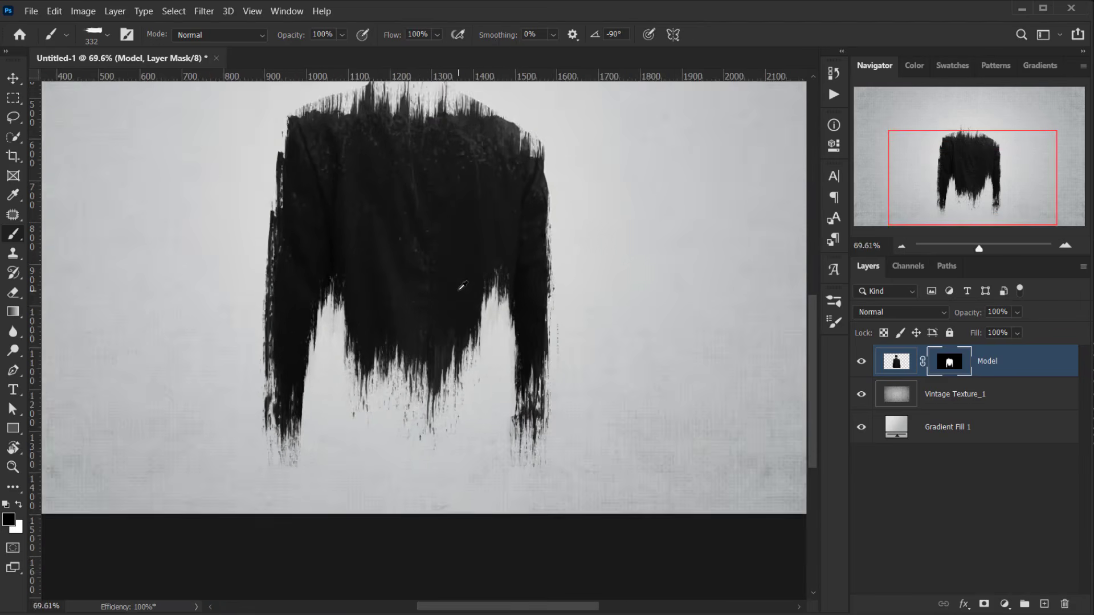
pyautogui.scroll(-3, 471, 297)
pyautogui.scroll(6, 399, 331)
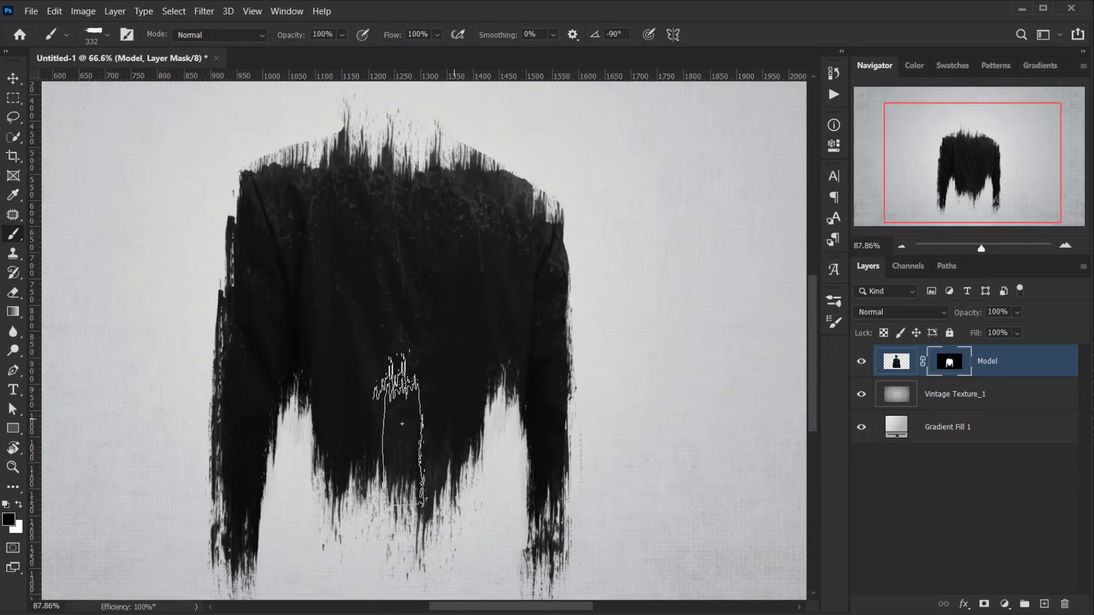
# Reveal more of the jacket's top edge below the collar with white mask strokes, using the brush at -90° and 400 px
pyautogui.press('x')
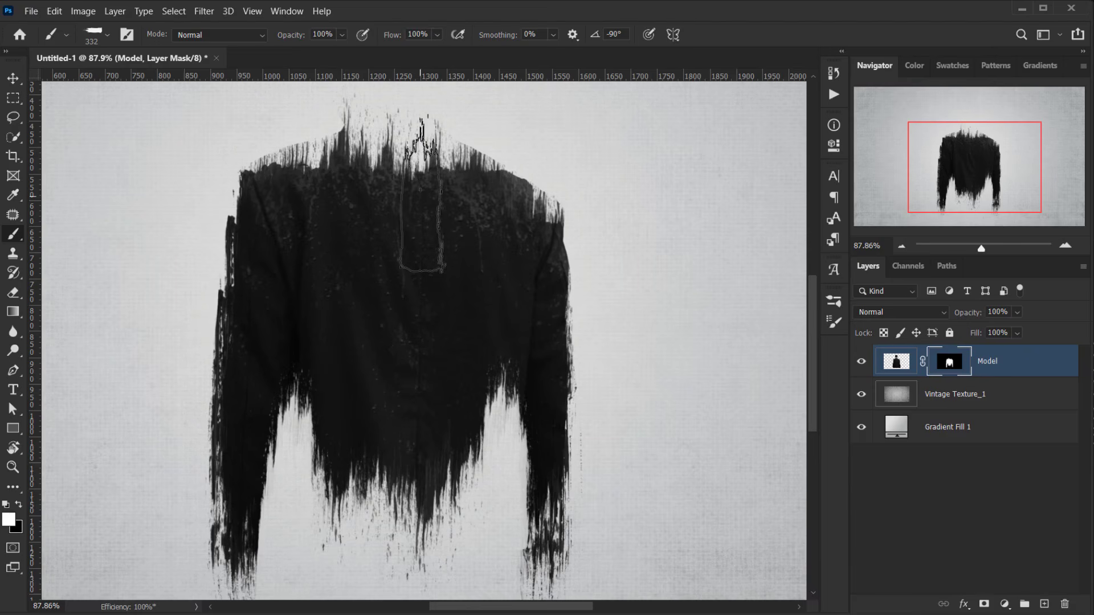
pyautogui.scroll(-1, 407, 293)
pyautogui.scroll(-3, 407, 293)
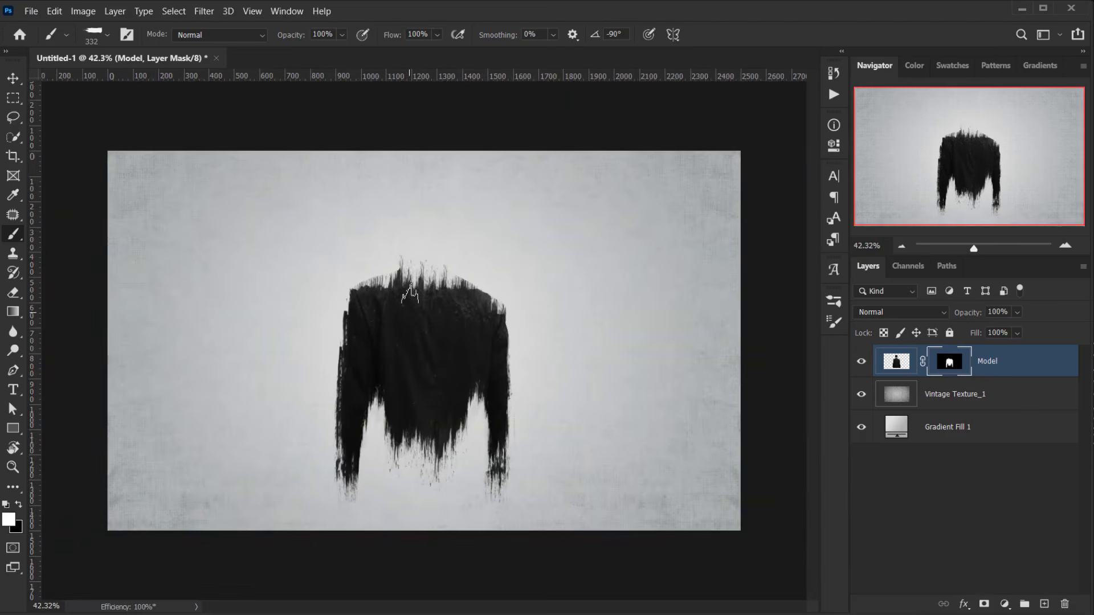
pyautogui.scroll(5, 419, 266)
pyautogui.keyDown('alt'); pyautogui.rightClick(410, 256); pyautogui.keyUp('alt')
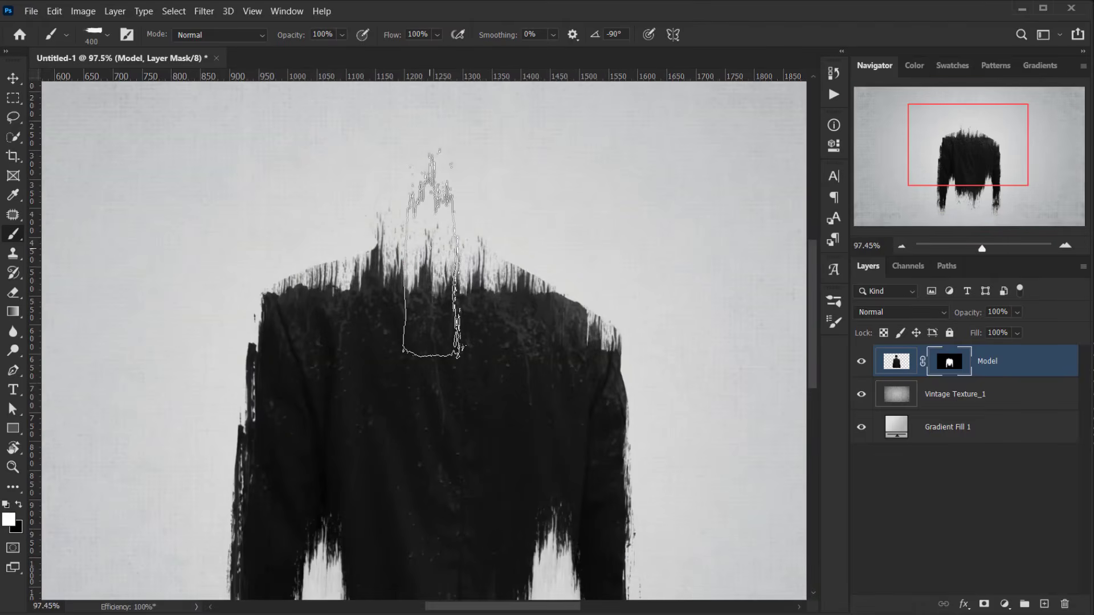
pyautogui.click(416, 320)
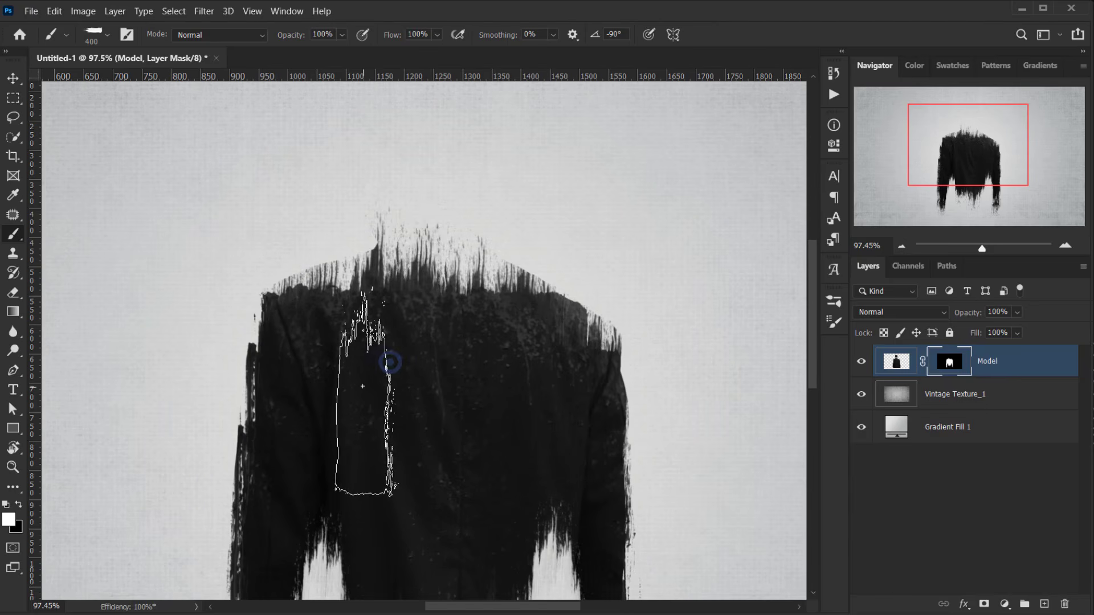
pyautogui.click(353, 384)
pyautogui.scroll(-3, 430, 368)
pyautogui.scroll(3, 430, 367)
pyautogui.scroll(-1, 496, 308)
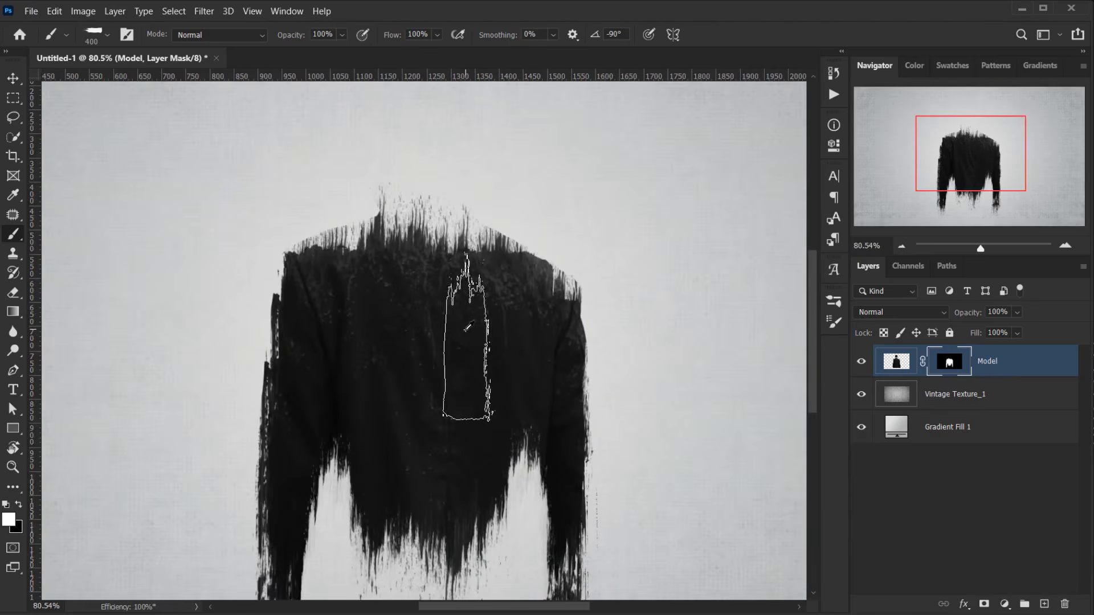
pyautogui.scroll(1, 496, 308)
pyautogui.scroll(2, 497, 308)
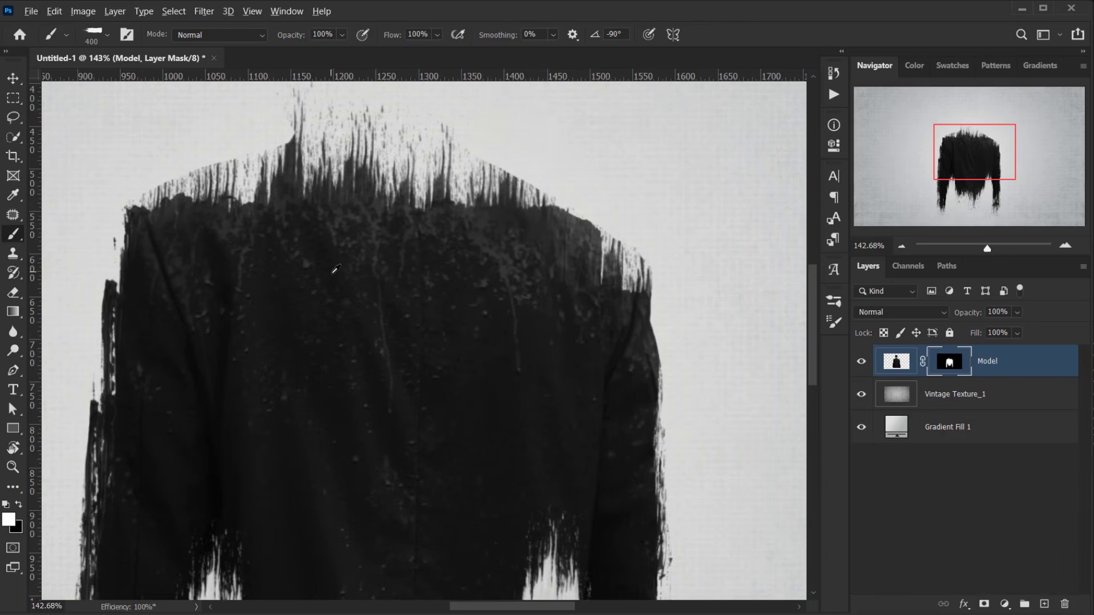
pyautogui.scroll(-3, 331, 296)
# Duplicate the Model layer and delete the copy's layer mask without applying it
pyautogui.click(991, 363)
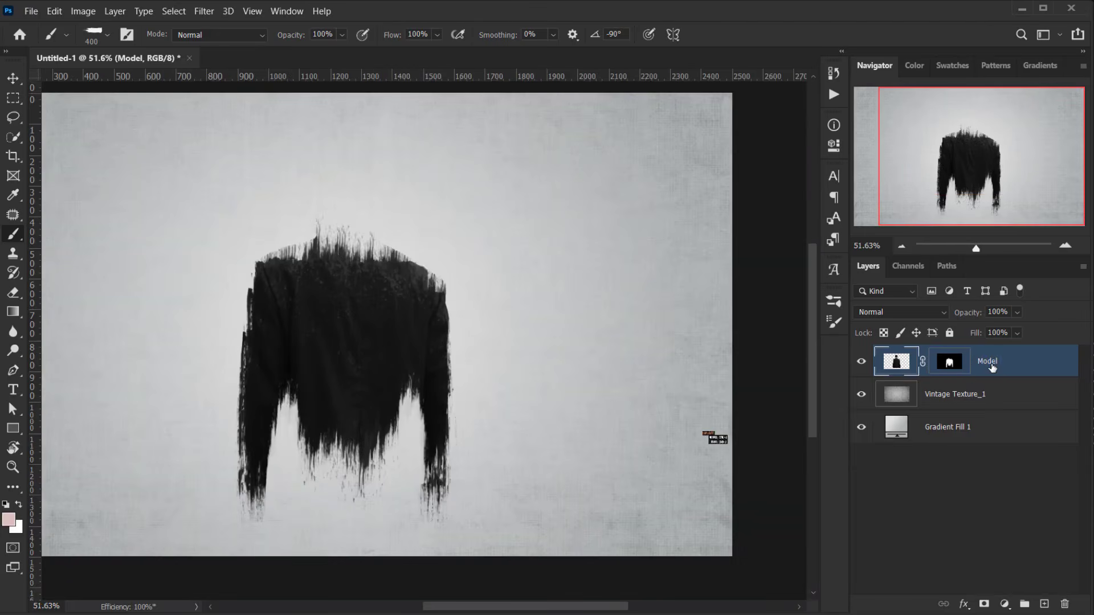
pyautogui.hotkey('ctrl', 'j')
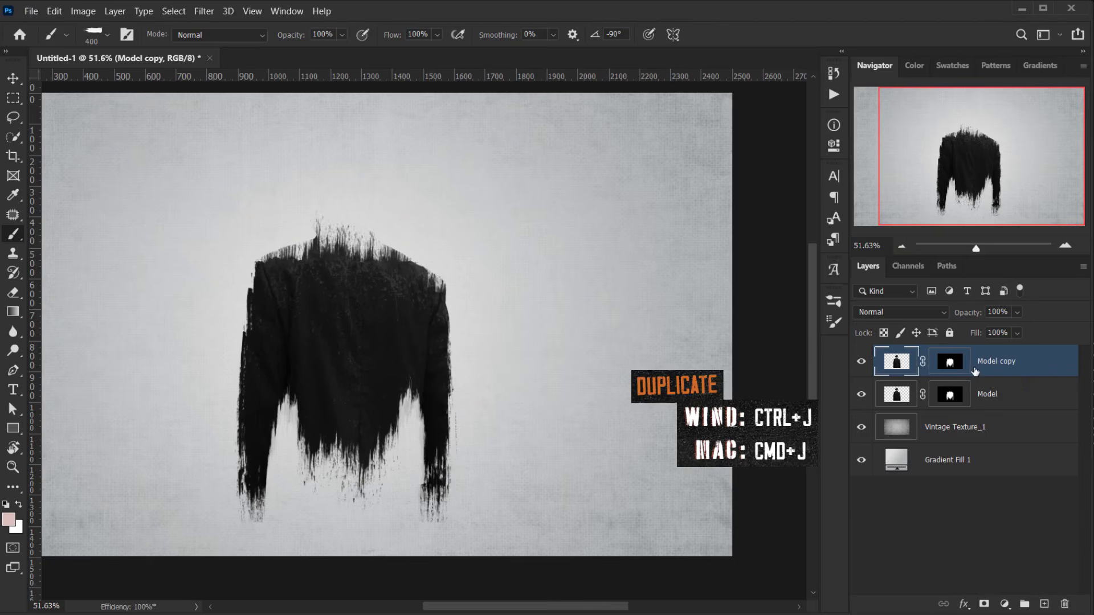
pyautogui.moveTo(949, 362); pyautogui.dragTo(1064, 604)
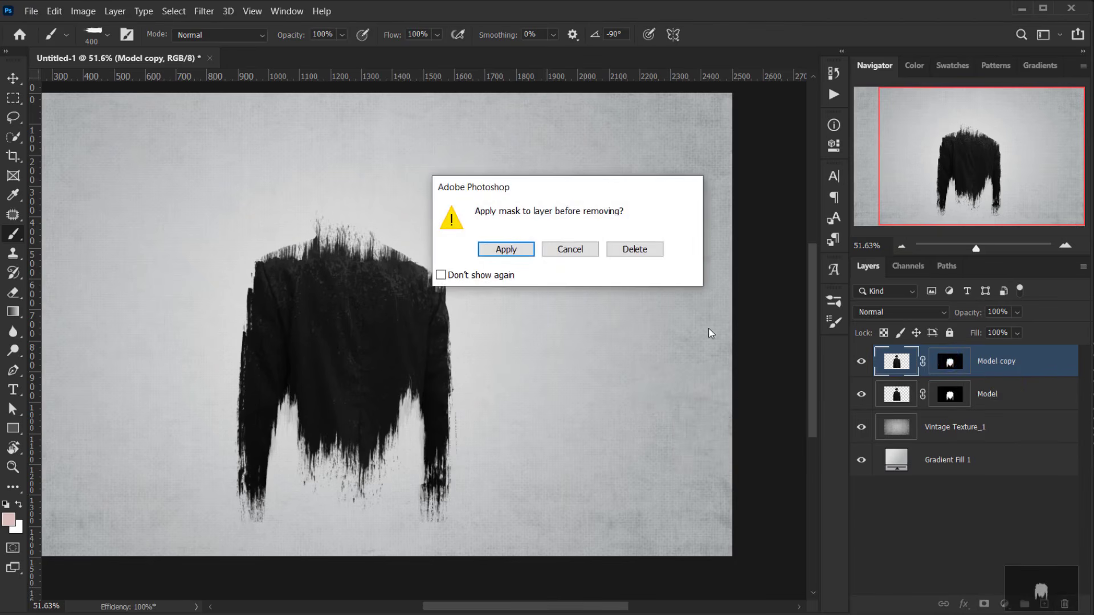
pyautogui.click(651, 251)
pyautogui.click(861, 361)
pyautogui.click(862, 361)
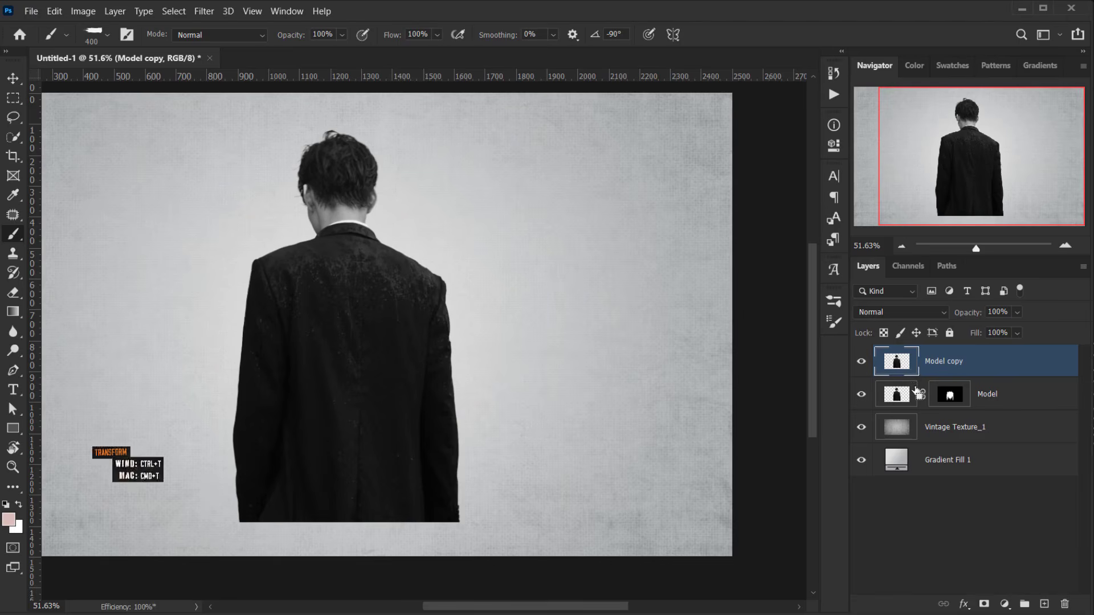
# Enlarge the Model copy layer proportionally from its bottom edge until the man's head extends past the top of the canvas
pyautogui.hotkey('ctrl', 't')
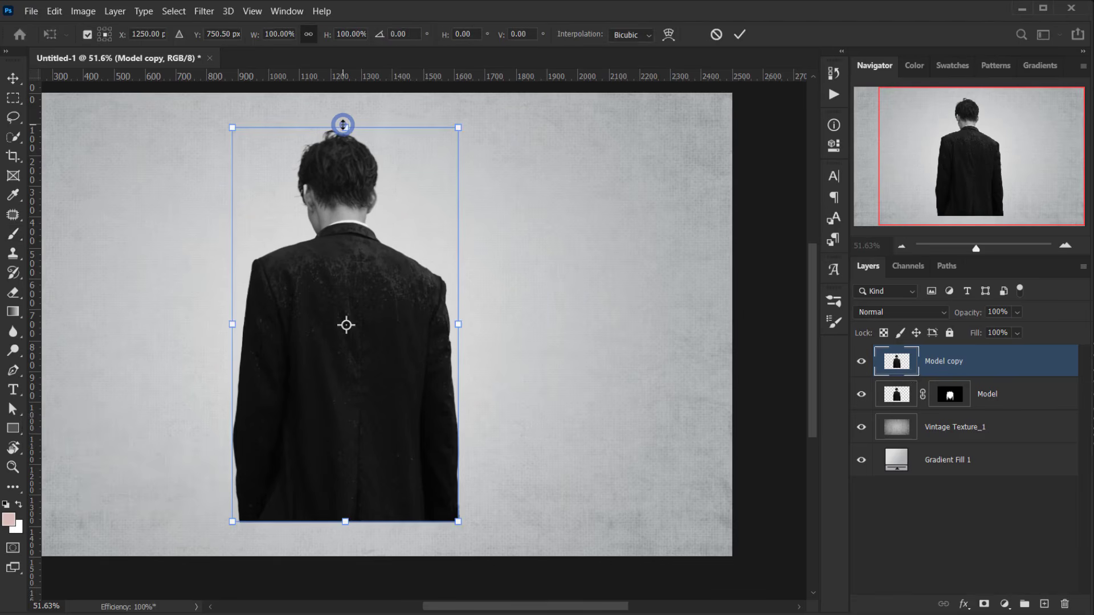
pyautogui.moveTo(343, 125); pyautogui.dragTo(334, 103)
pyautogui.click(739, 35)
pyautogui.scroll(-2, 416, 323)
# Add a black layer mask to Model copy and lower the mask's density to 84%
pyautogui.press('b')
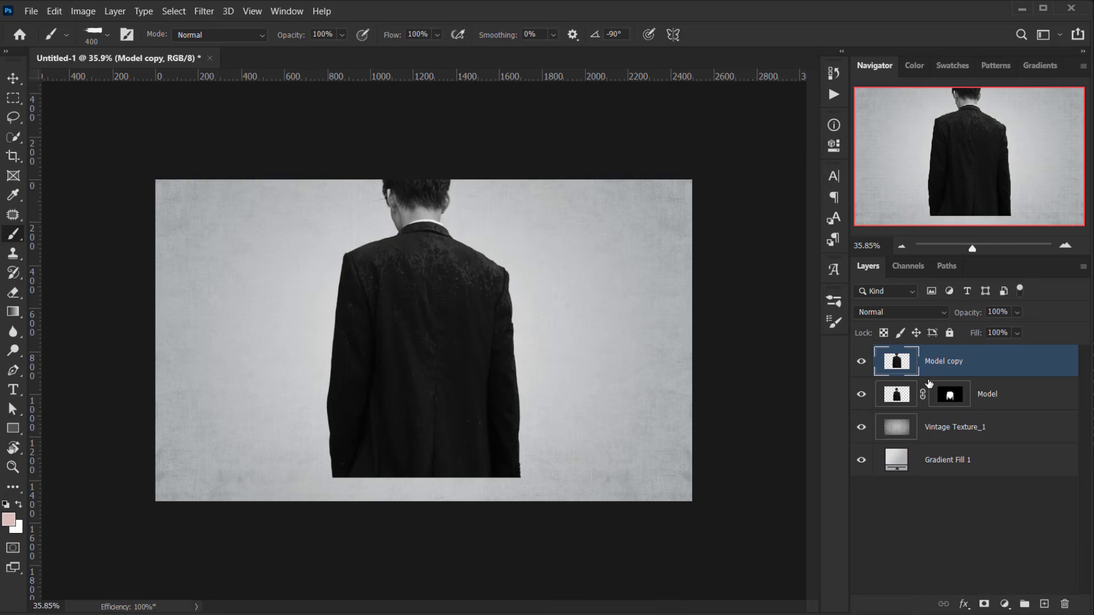
pyautogui.keyDown('alt'); pyautogui.click(983, 604); pyautogui.keyUp('alt')
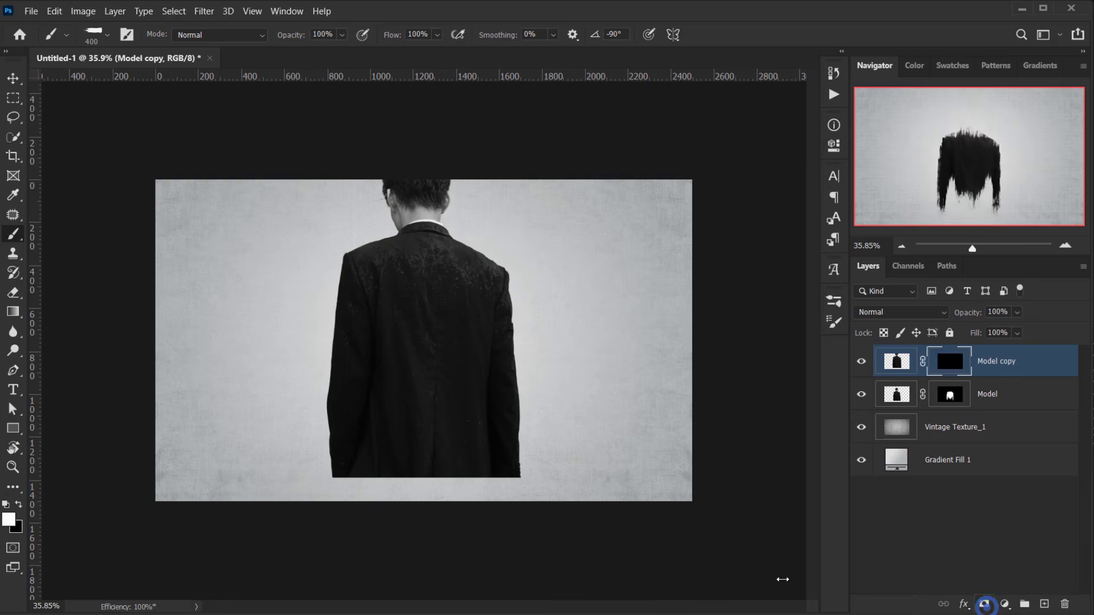
pyautogui.doubleClick(953, 363)
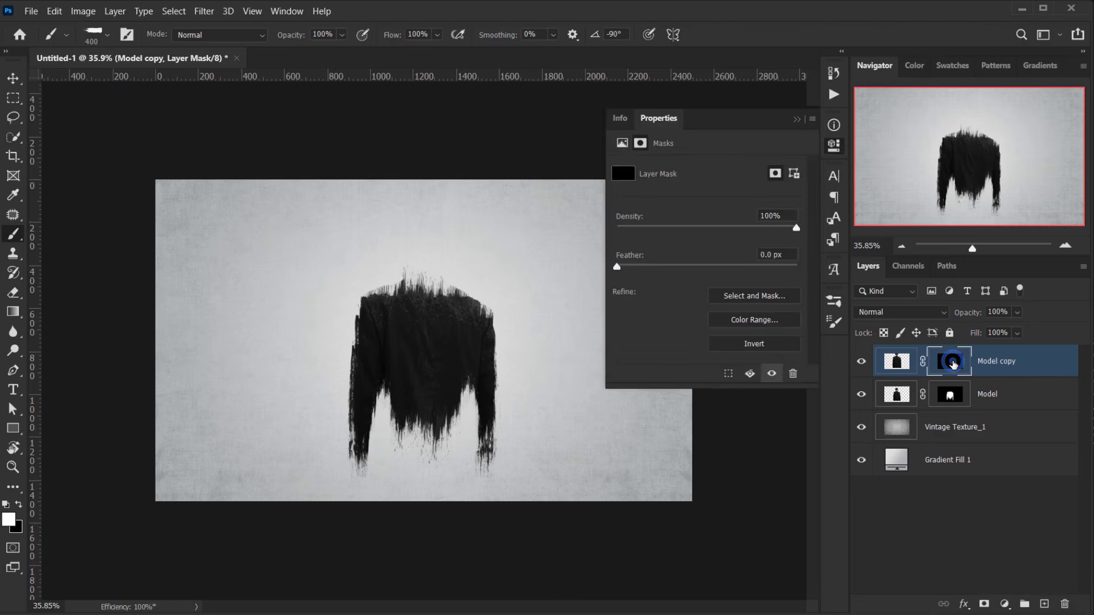
pyautogui.moveTo(781, 231); pyautogui.dragTo(769, 230)
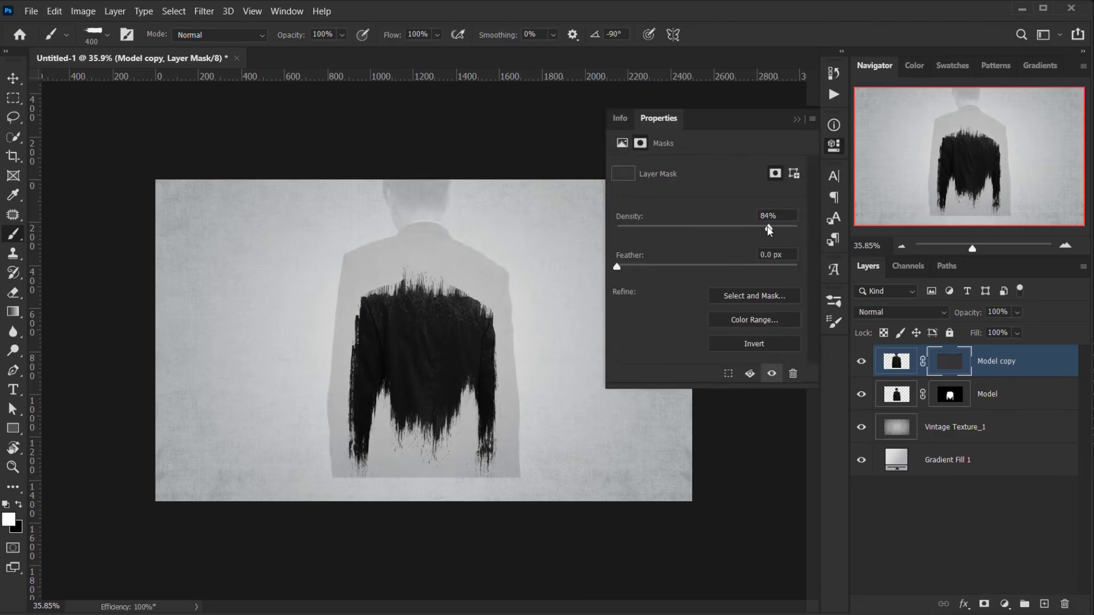
pyautogui.click(798, 119)
# Paint a white stroke on the Model copy mask above the dark jacket's left shoulder, using the brush at -90° and 566 px
pyautogui.scroll(4, 369, 281)
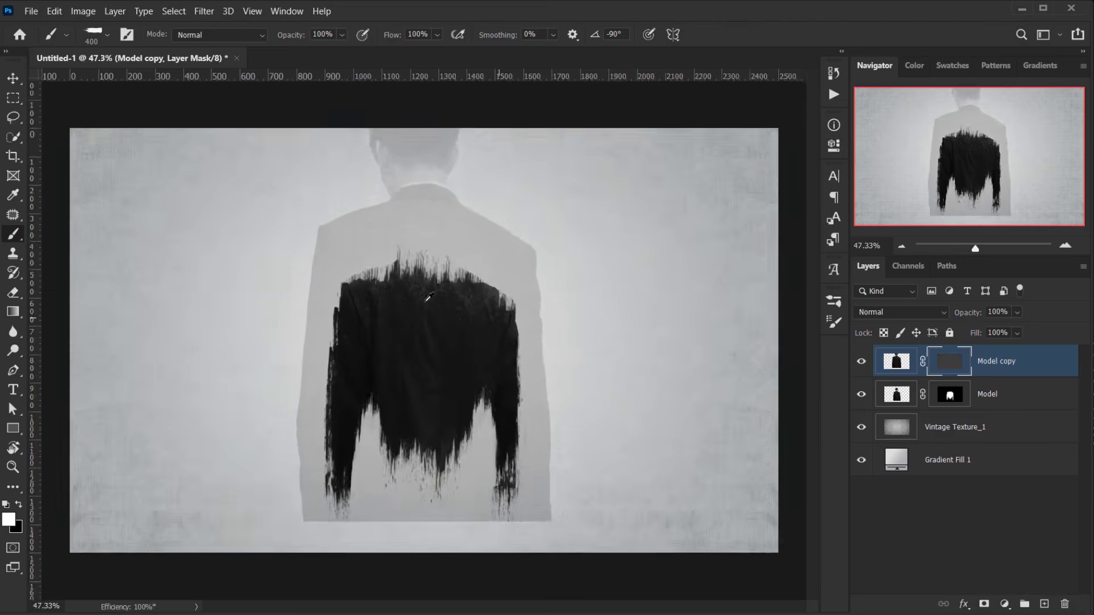
pyautogui.scroll(2, 369, 282)
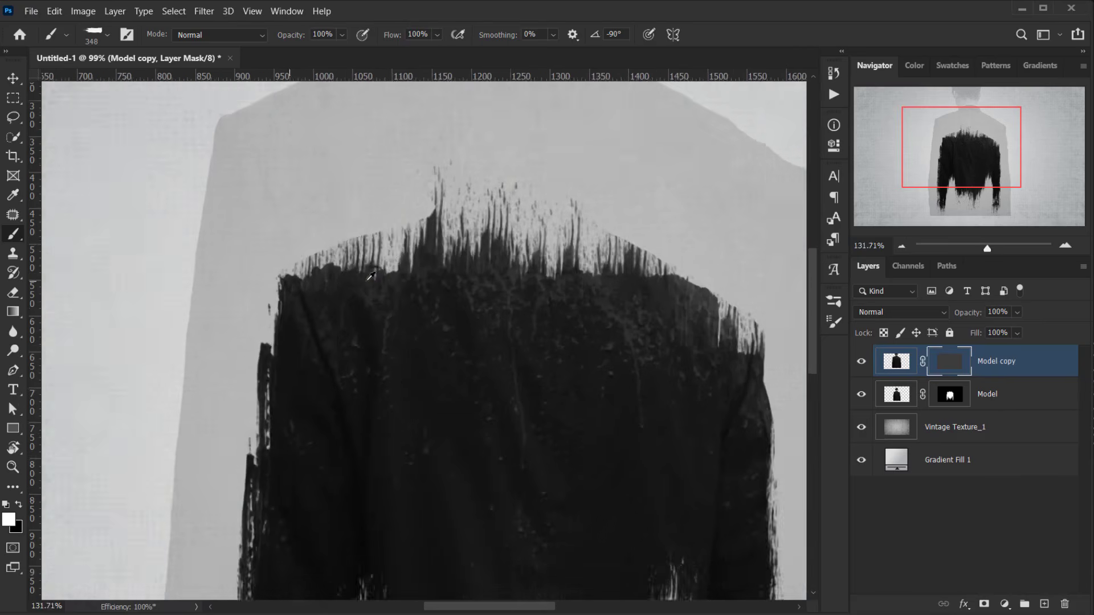
pyautogui.moveTo(355, 285); pyautogui.dragTo(342, 285)
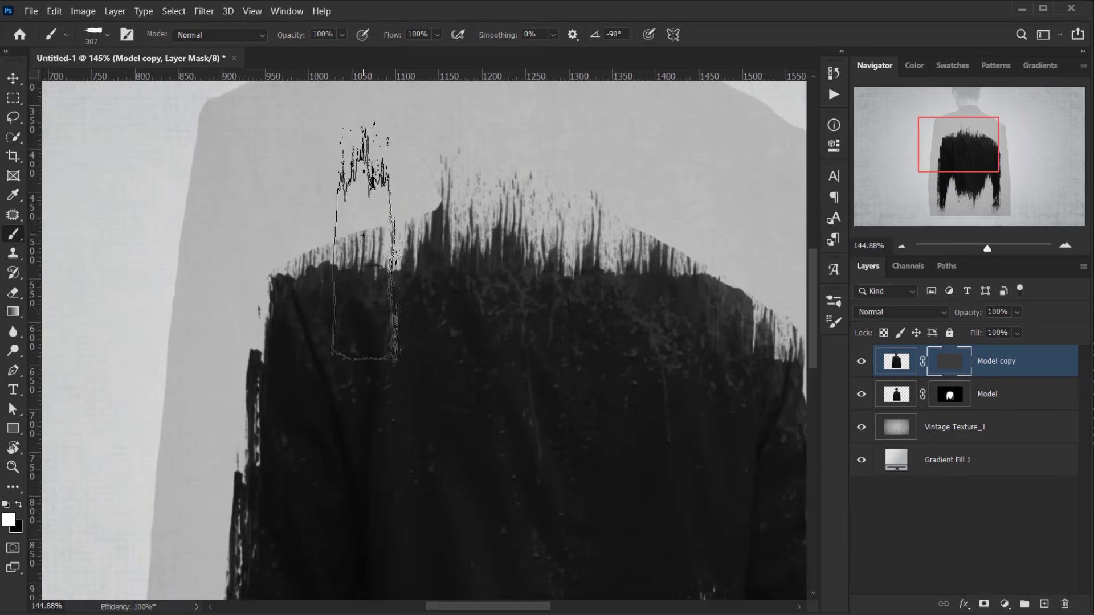
pyautogui.moveTo(362, 215); pyautogui.dragTo(377, 215)
pyautogui.moveTo(360, 284); pyautogui.dragTo(472, 298)
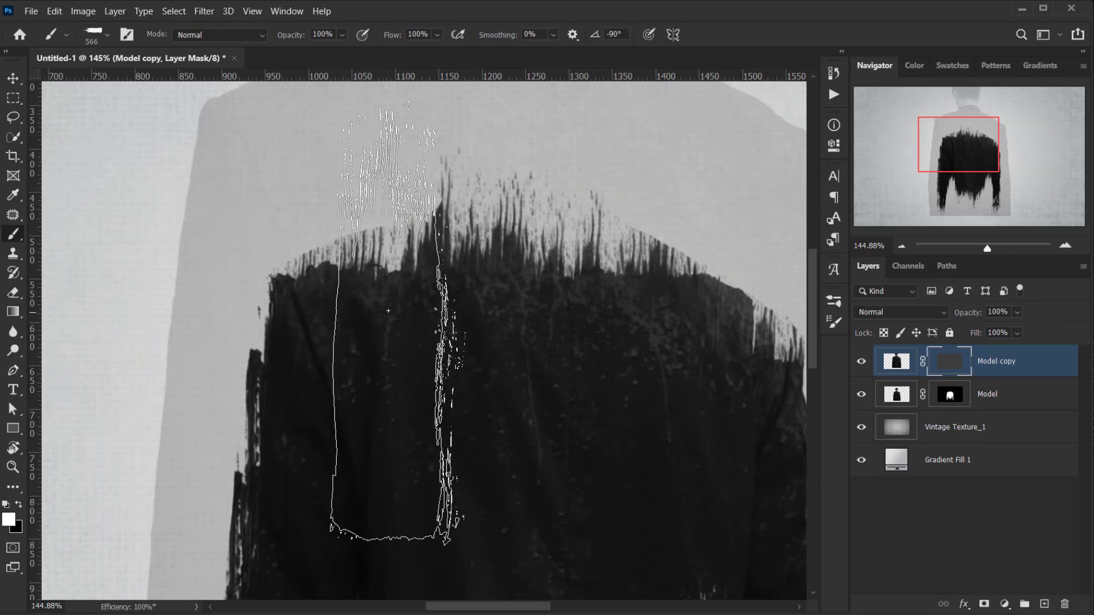
pyautogui.click(361, 309)
# Extend the dark jacket above its right shoulder with white strokes on the Model copy mask, using brush sizes of 566 and 301 px
pyautogui.scroll(-5, 382, 366)
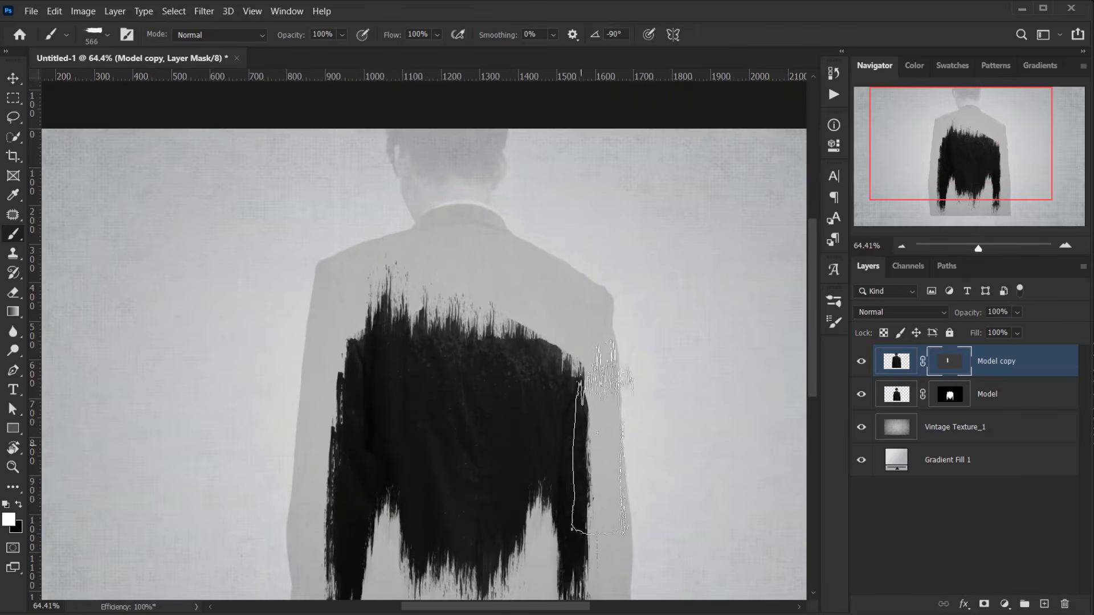
pyautogui.click(536, 403)
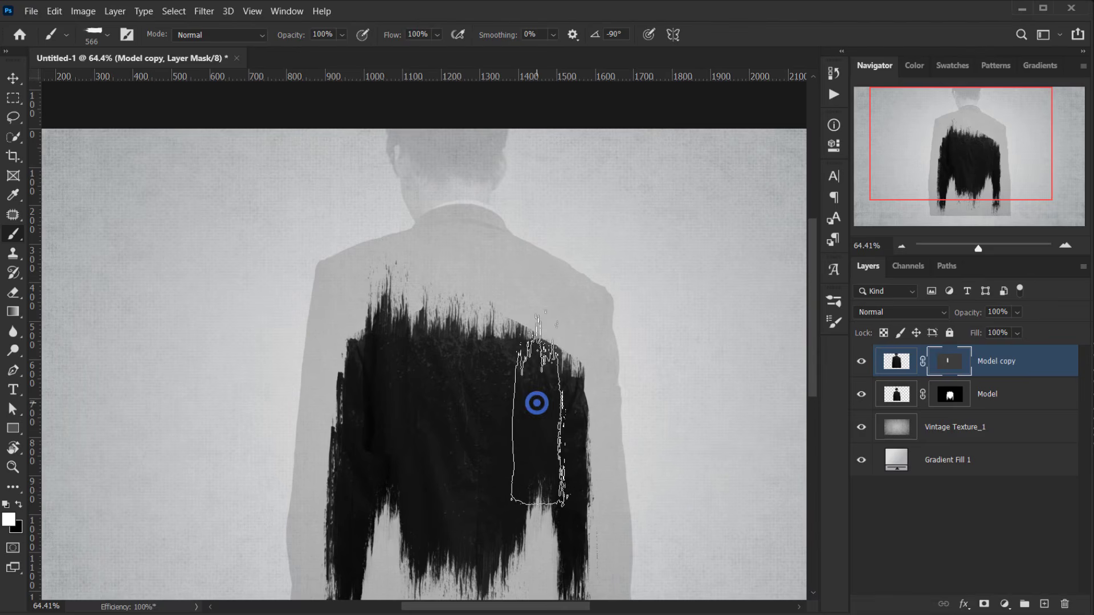
pyautogui.click(539, 370)
pyautogui.moveTo(537, 396); pyautogui.dragTo(511, 403)
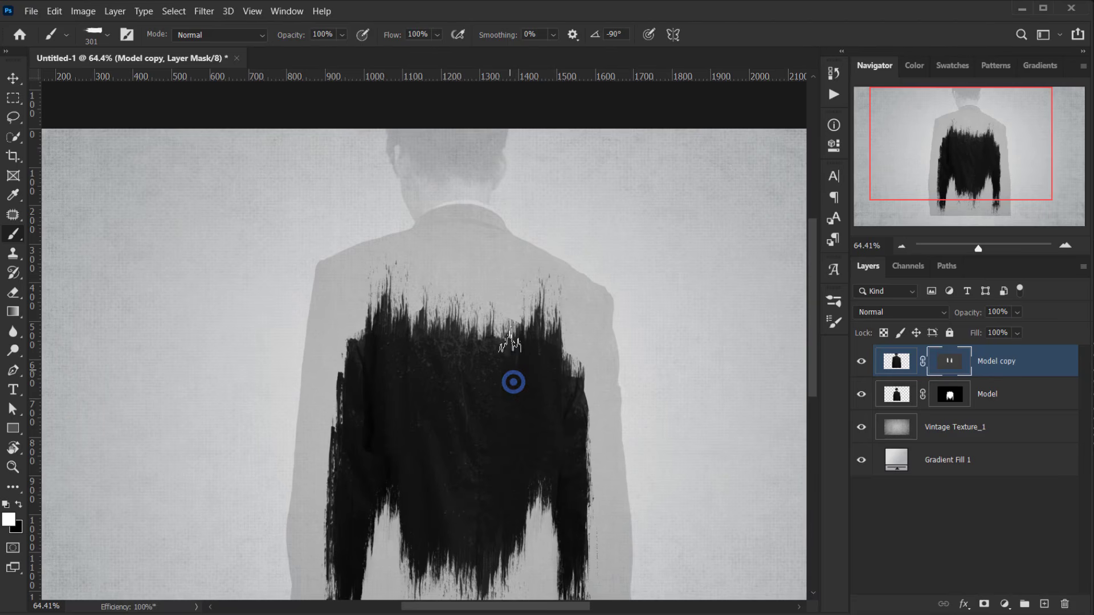
# Move the Model copy layer below the Model layer in the layer stack
pyautogui.scroll(-4, 418, 348)
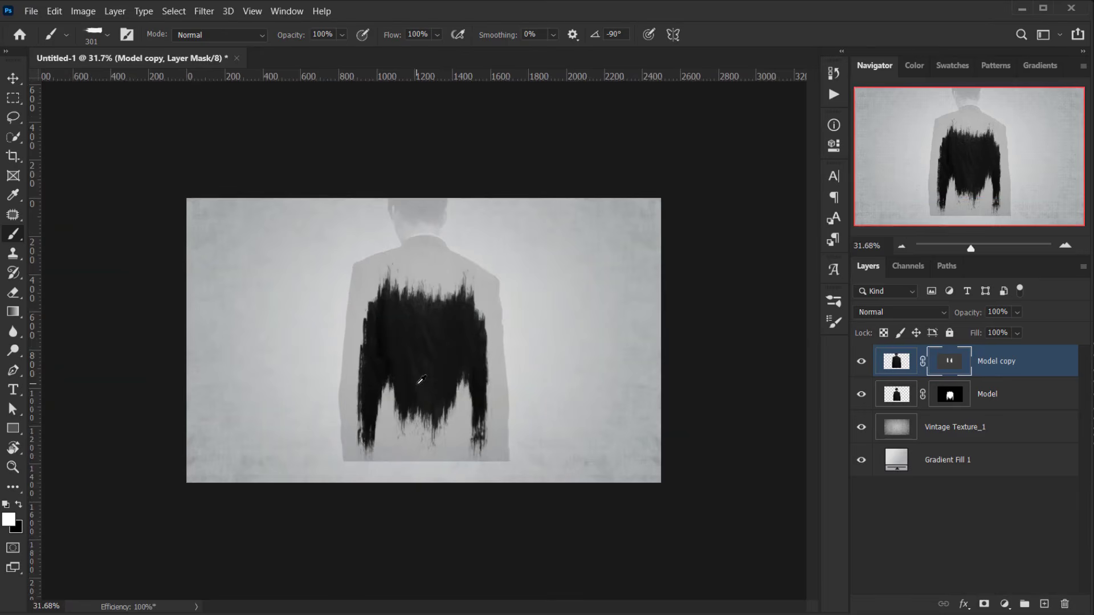
pyautogui.scroll(3, 416, 377)
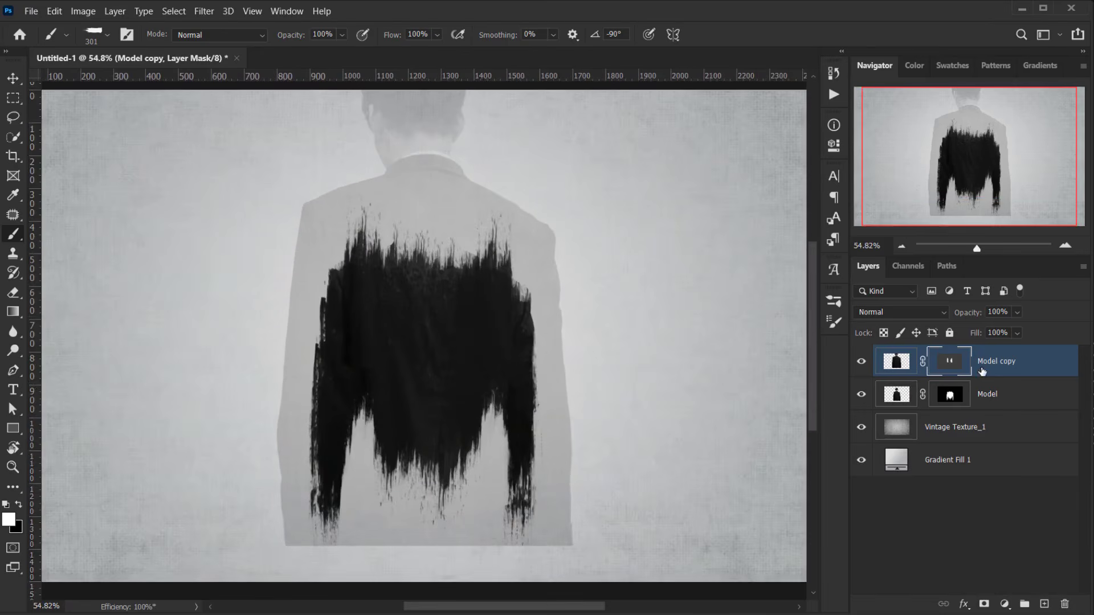
pyautogui.moveTo(1029, 363); pyautogui.dragTo(929, 411)
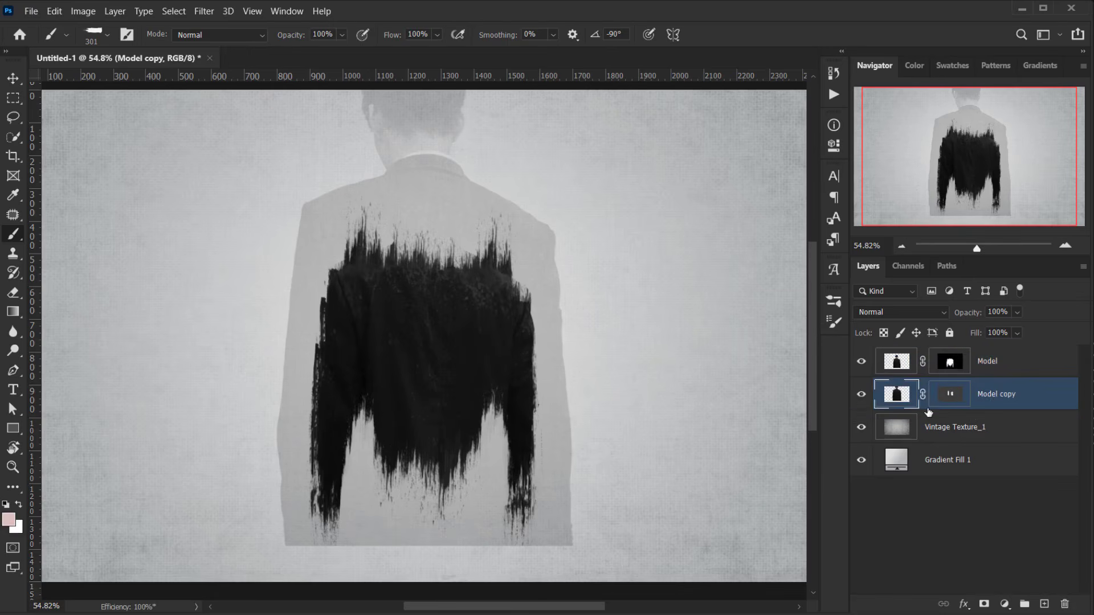
# Restore the density of the Model copy layer mask to 100%
pyautogui.click(861, 362)
pyautogui.click(862, 363)
pyautogui.doubleClick(949, 394)
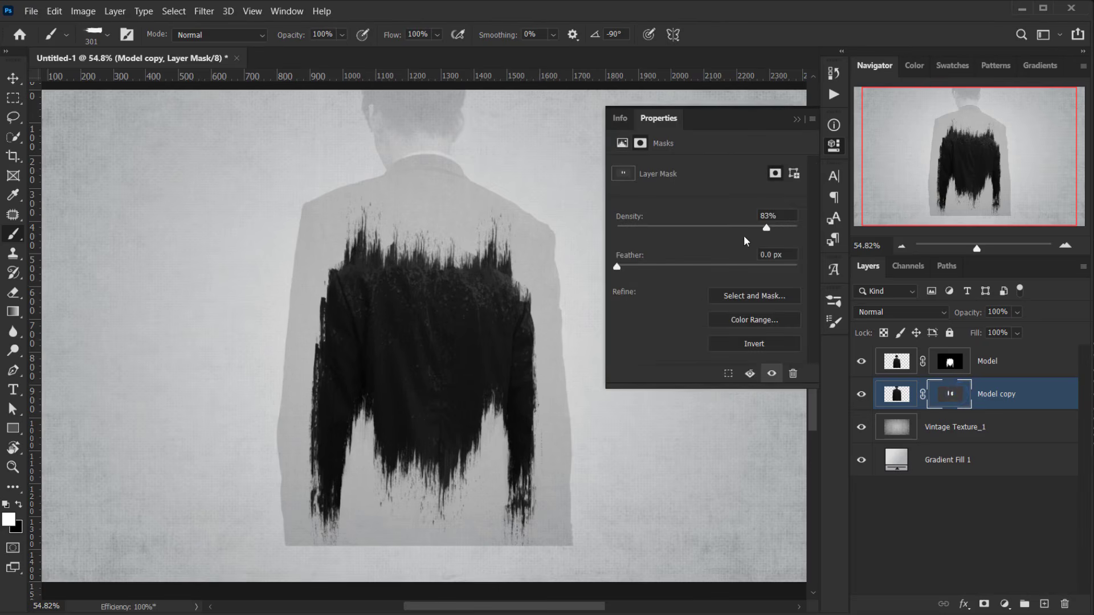
pyautogui.hotkey('ctrl', 'i')
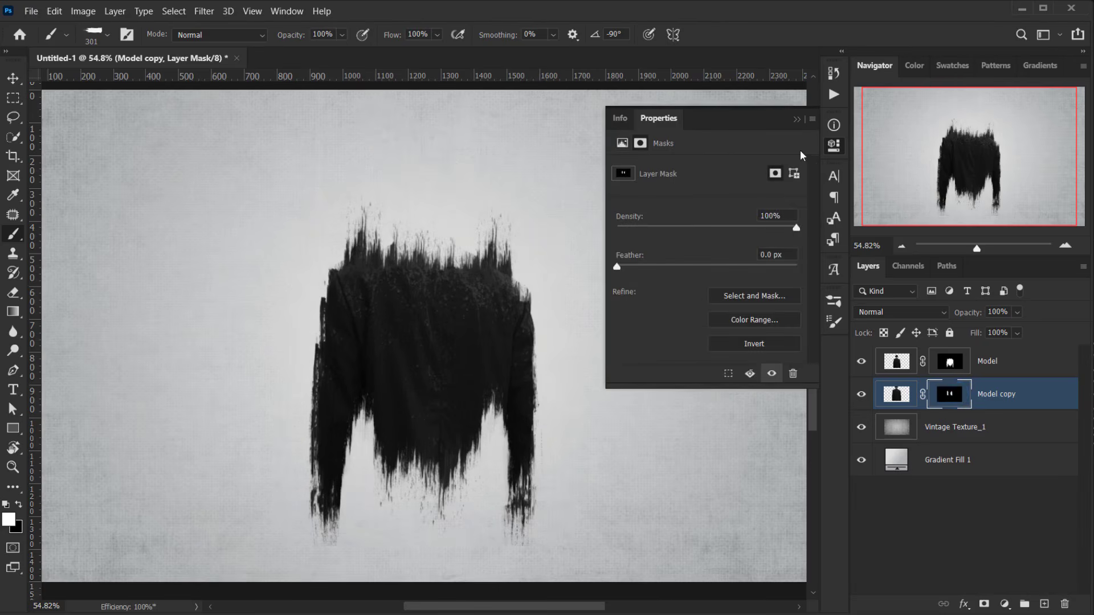
pyautogui.click(796, 120)
pyautogui.scroll(-2, 453, 273)
pyautogui.scroll(4, 452, 274)
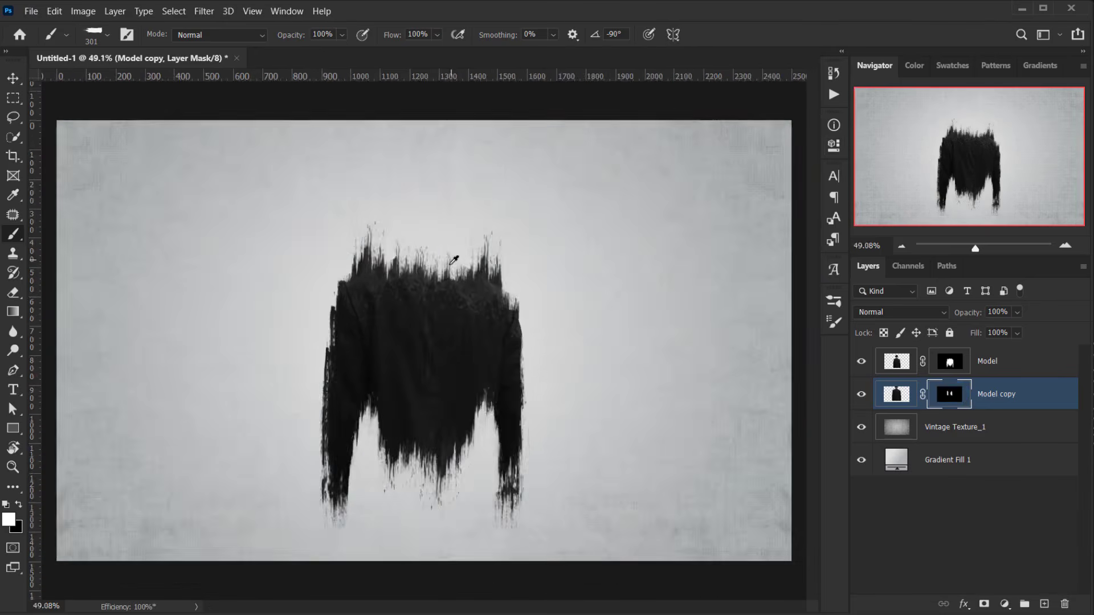
# Reveal the man's head and neck with white strokes on the Model mask, using the brush at 90° in sizes 456 and 248 px
pyautogui.click(901, 366)
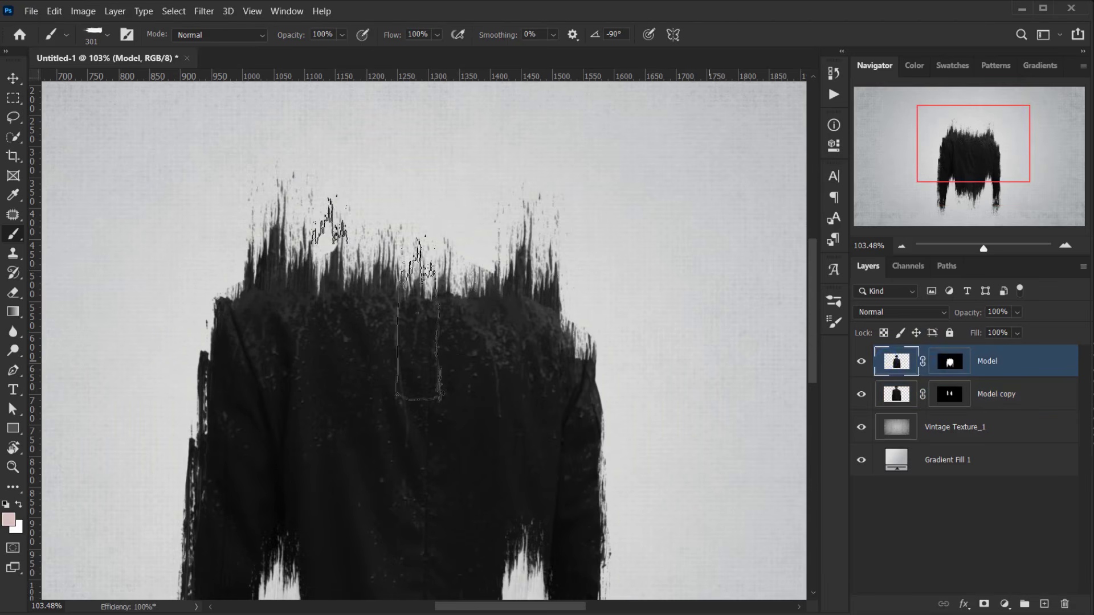
pyautogui.scroll(-3, 353, 199)
pyautogui.moveTo(354, 201); pyautogui.dragTo(418, 303)
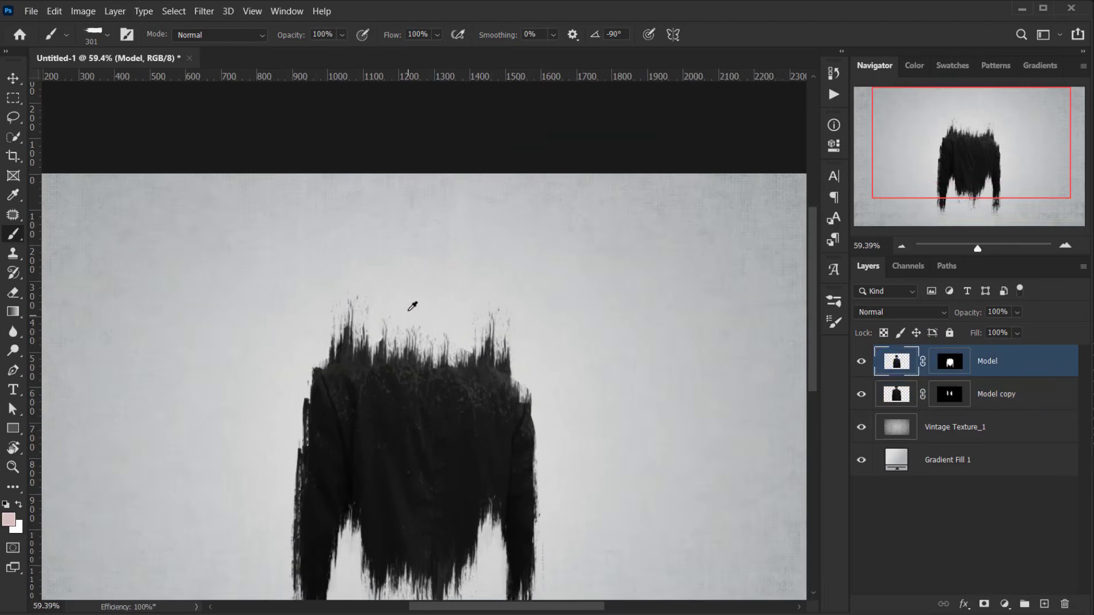
pyautogui.scroll(3, 410, 305)
pyautogui.click(862, 361)
pyautogui.click(862, 363)
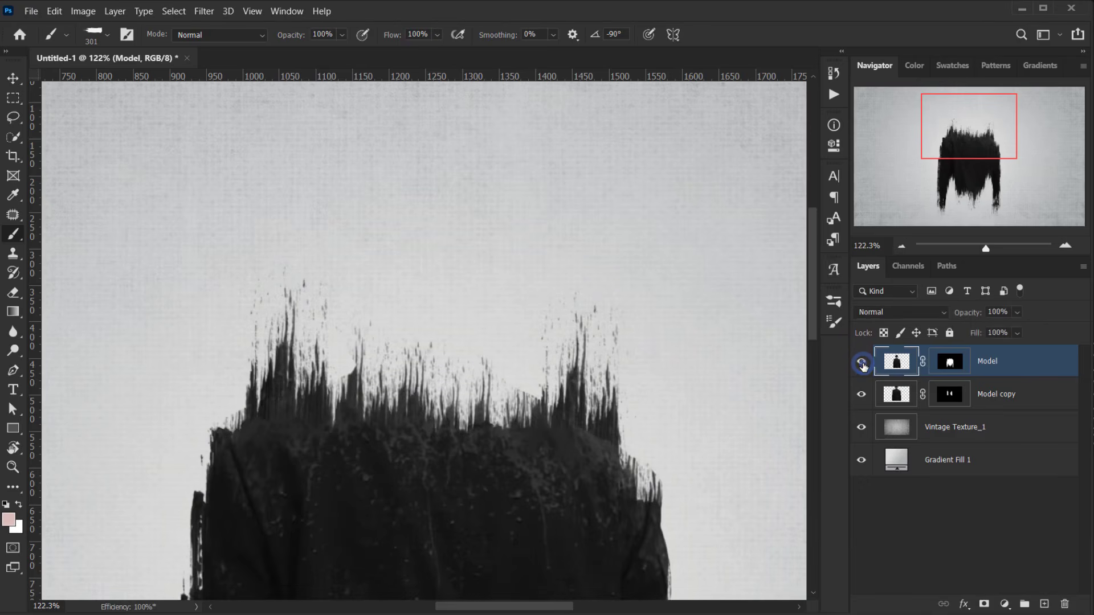
pyautogui.click(951, 365)
pyautogui.rightClick(371, 222)
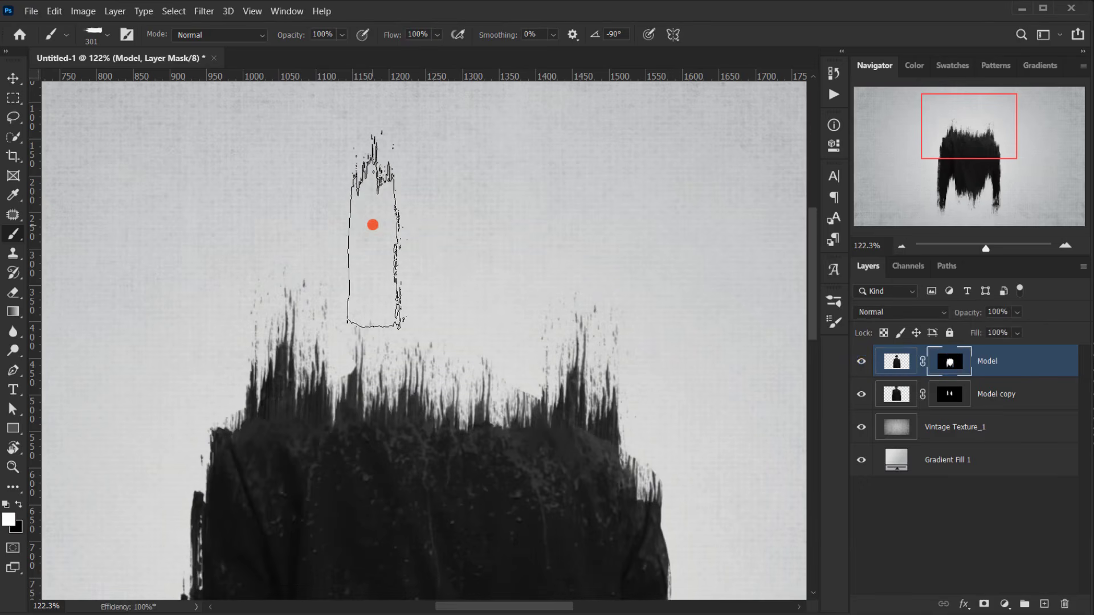
pyautogui.click(818, 27)
pyautogui.keyDown('alt'); pyautogui.rightClick(415, 257); pyautogui.keyUp('alt')
pyautogui.scroll(2, 433, 293)
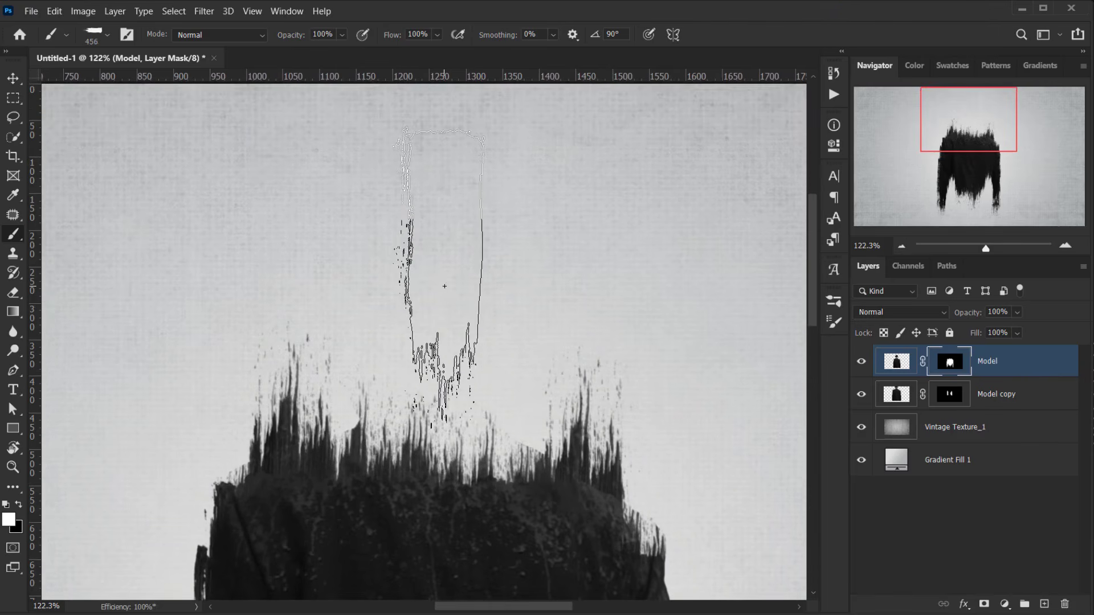
pyautogui.moveTo(430, 284)
pyautogui.mouseDown()
pyautogui.moveTo(434, 256)
pyautogui.moveTo(433, 292)
pyautogui.moveTo(403, 247)
pyautogui.moveTo(359, 215)
pyautogui.moveTo(346, 251)
pyautogui.moveTo(367, 294)
pyautogui.moveTo(476, 249)
pyautogui.moveTo(486, 306)
pyautogui.moveTo(365, 251)
pyautogui.moveTo(501, 273)
pyautogui.moveTo(376, 226)
pyautogui.mouseUp()
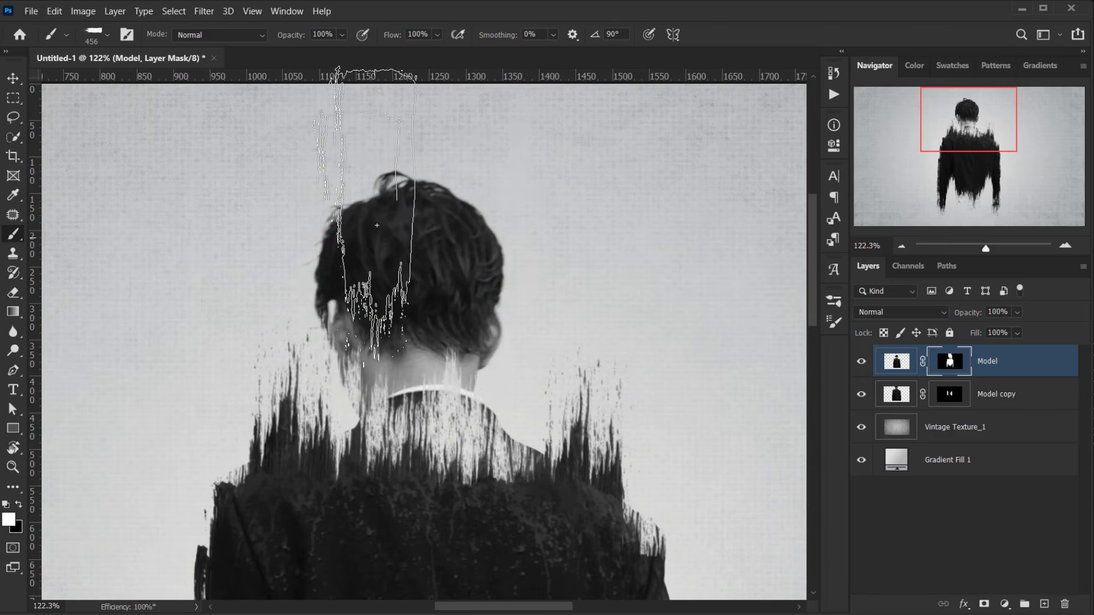
pyautogui.scroll(-3, 377, 226)
pyautogui.scroll(4, 427, 293)
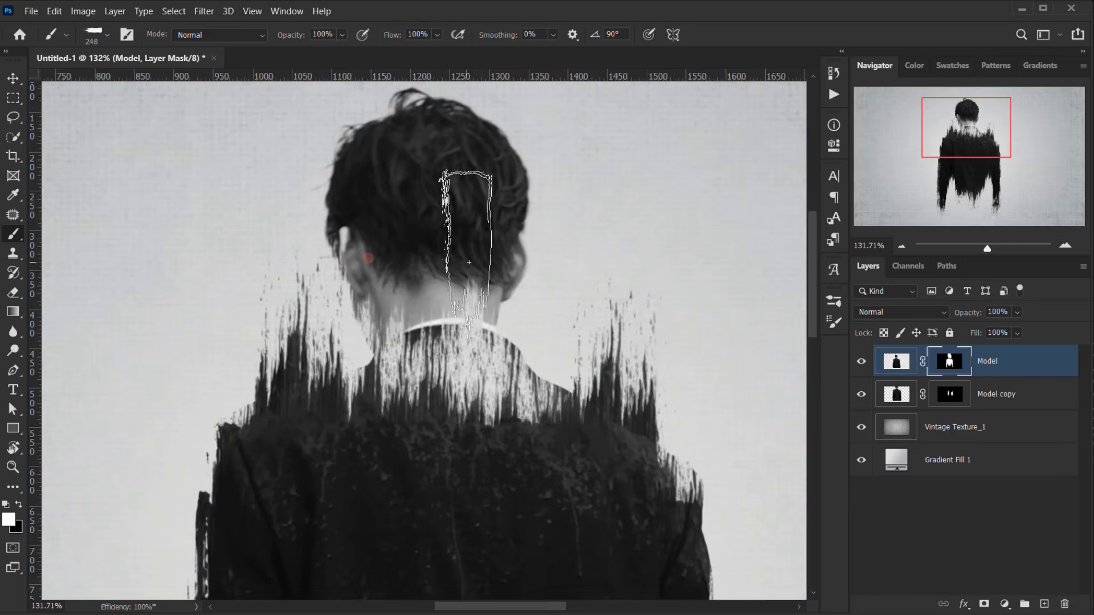
pyautogui.scroll(-5, 399, 236)
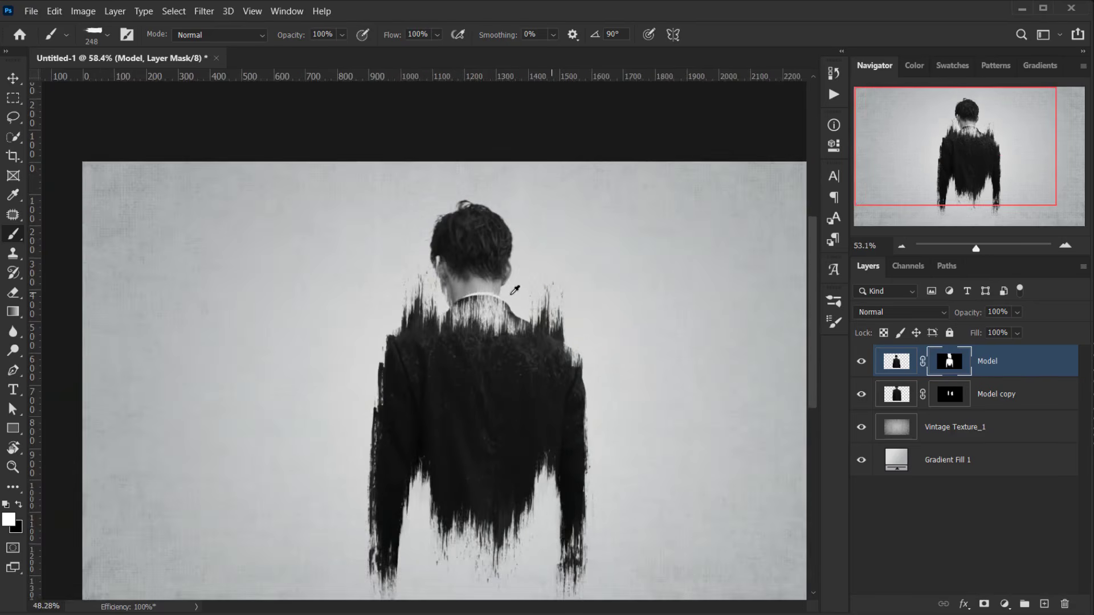
# Examine the brushed edges around the collar, shoulders and sleeves up close and in the full composition
pyautogui.scroll(4, 399, 237)
pyautogui.moveTo(391, 213); pyautogui.dragTo(381, 151)
pyautogui.scroll(-2, 635, 133)
pyautogui.scroll(-1, 631, 136)
pyautogui.scroll(1, 495, 197)
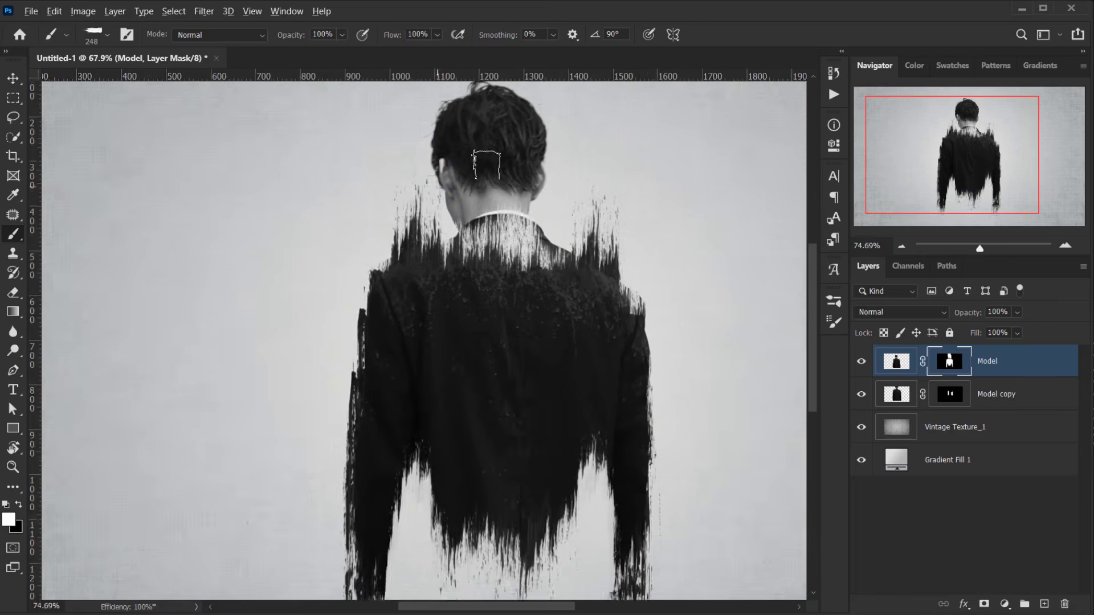
pyautogui.scroll(1, 479, 189)
pyautogui.scroll(-2, 480, 190)
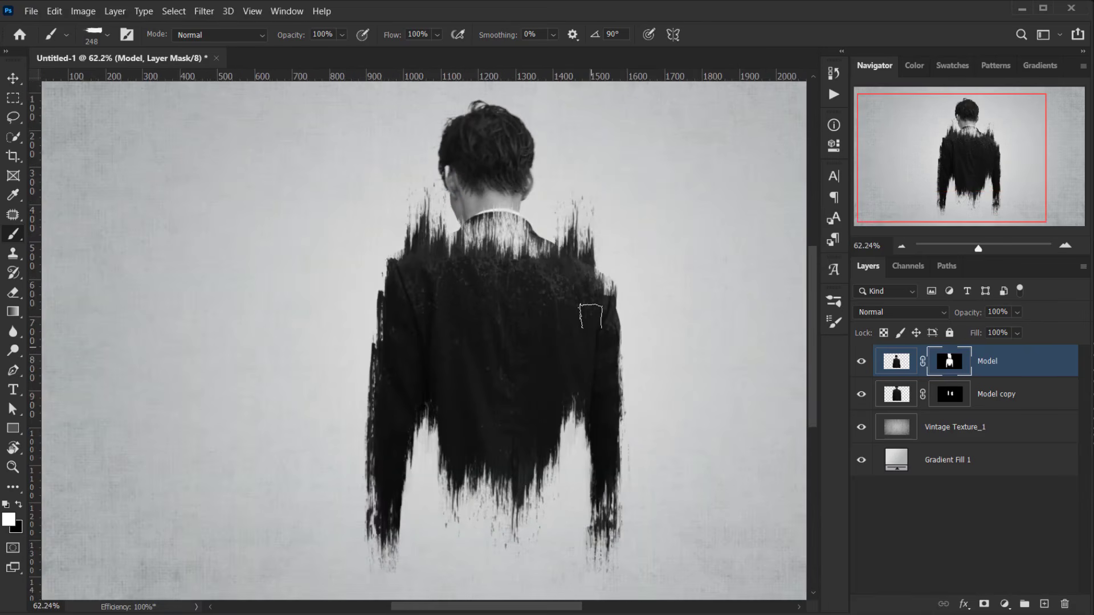
pyautogui.scroll(-1, 591, 316)
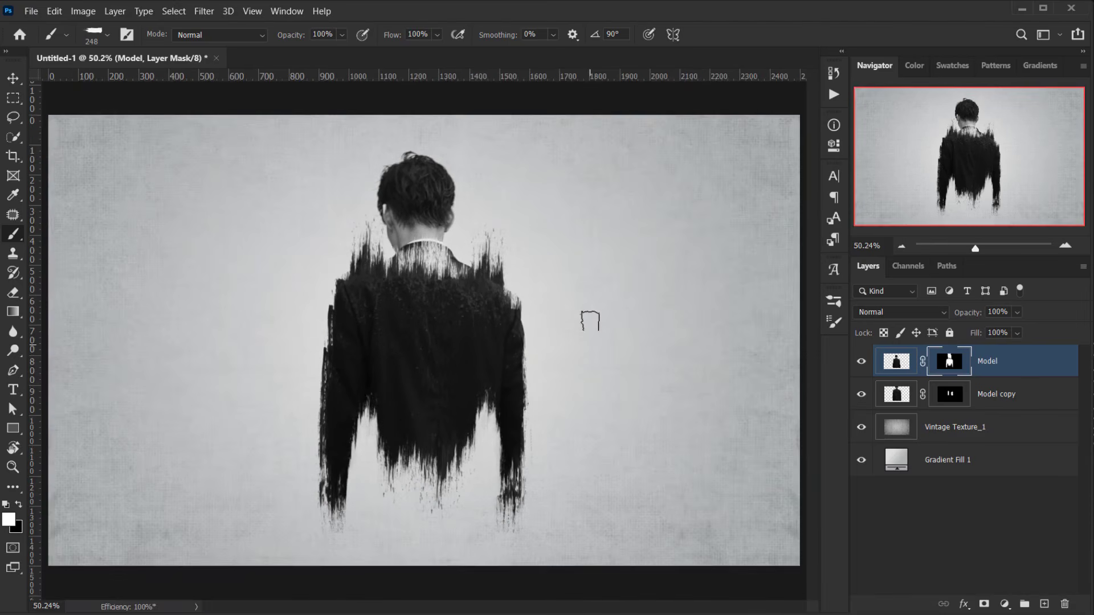
pyautogui.scroll(2, 325, 266)
pyautogui.moveTo(622, 309); pyautogui.dragTo(456, 316)
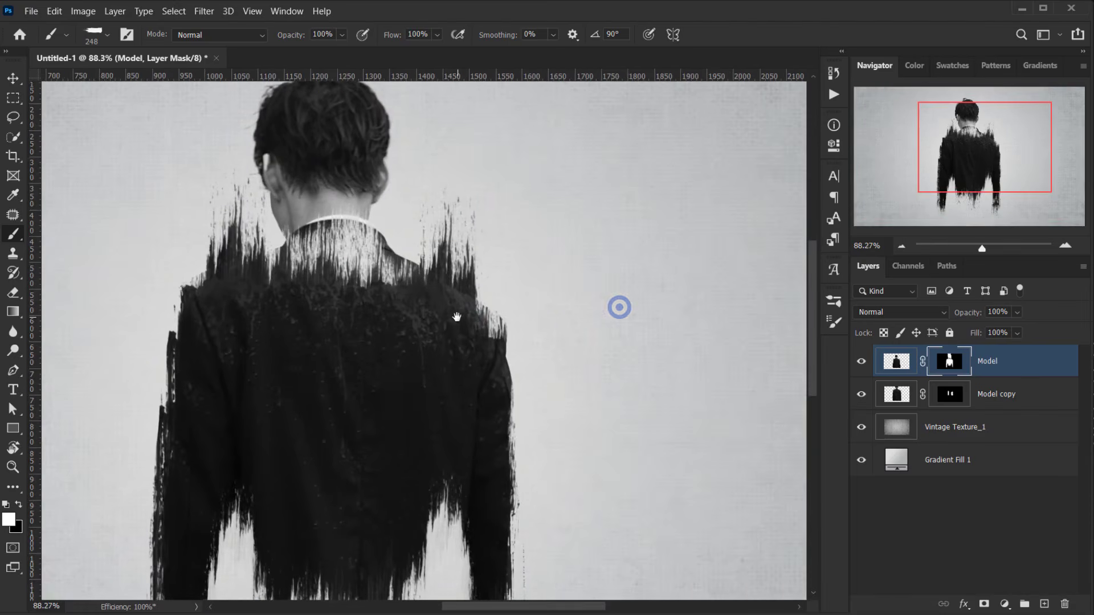
pyautogui.scroll(-1, 287, 349)
pyautogui.scroll(2, 280, 359)
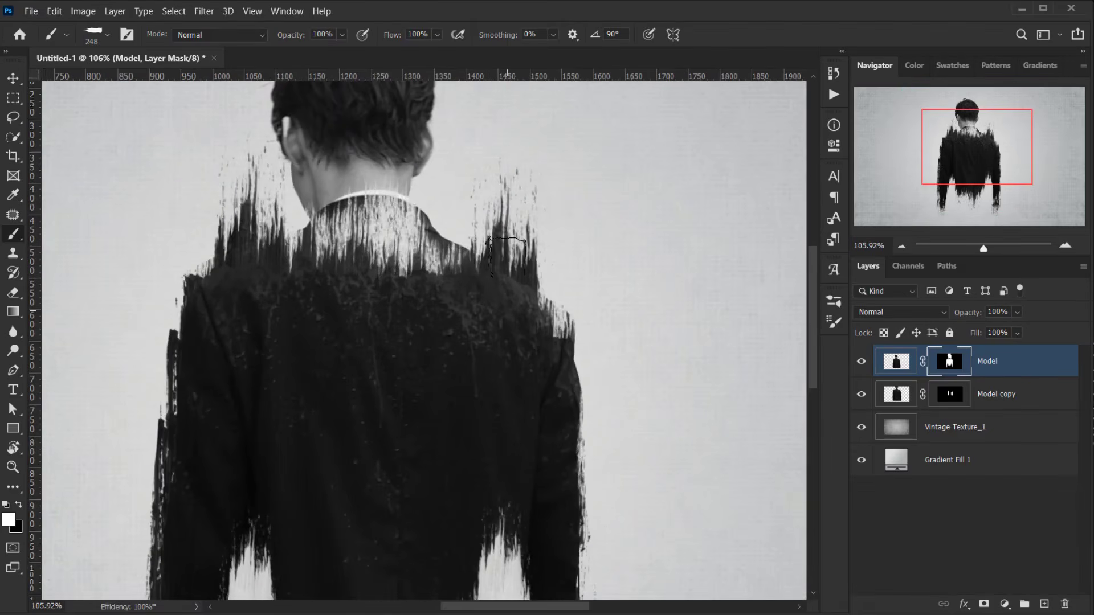
pyautogui.scroll(-2, 396, 287)
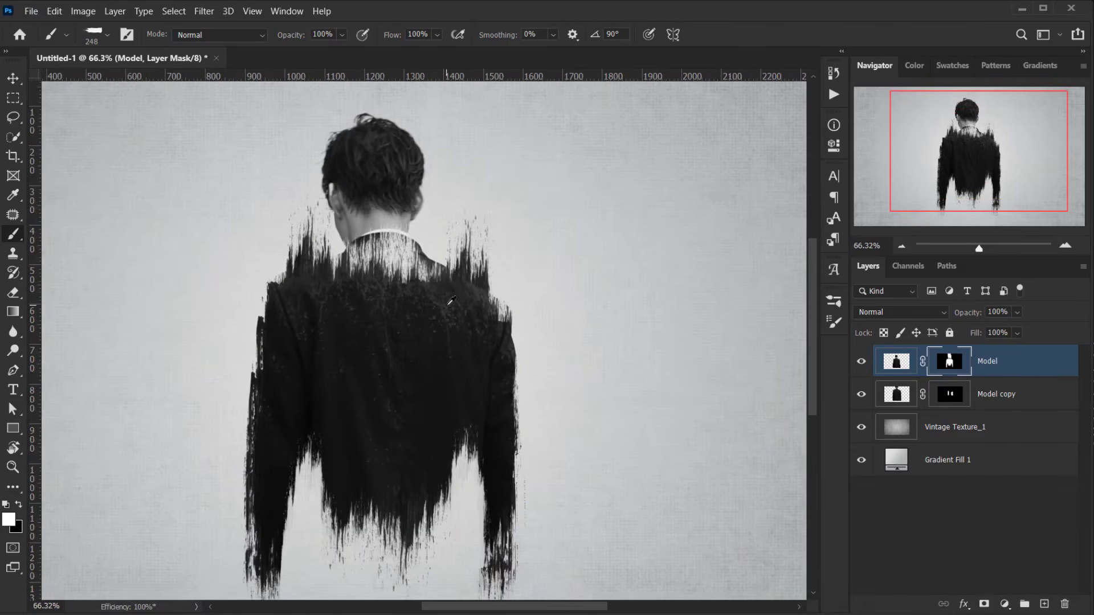
pyautogui.scroll(-1, 466, 339)
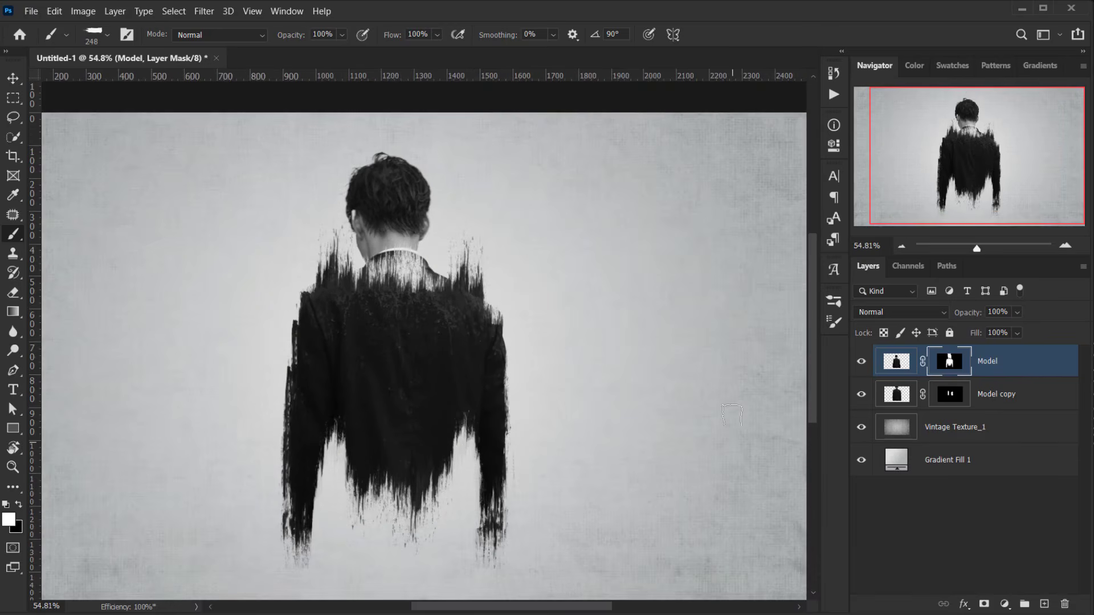
pyautogui.scroll(-1, 732, 415)
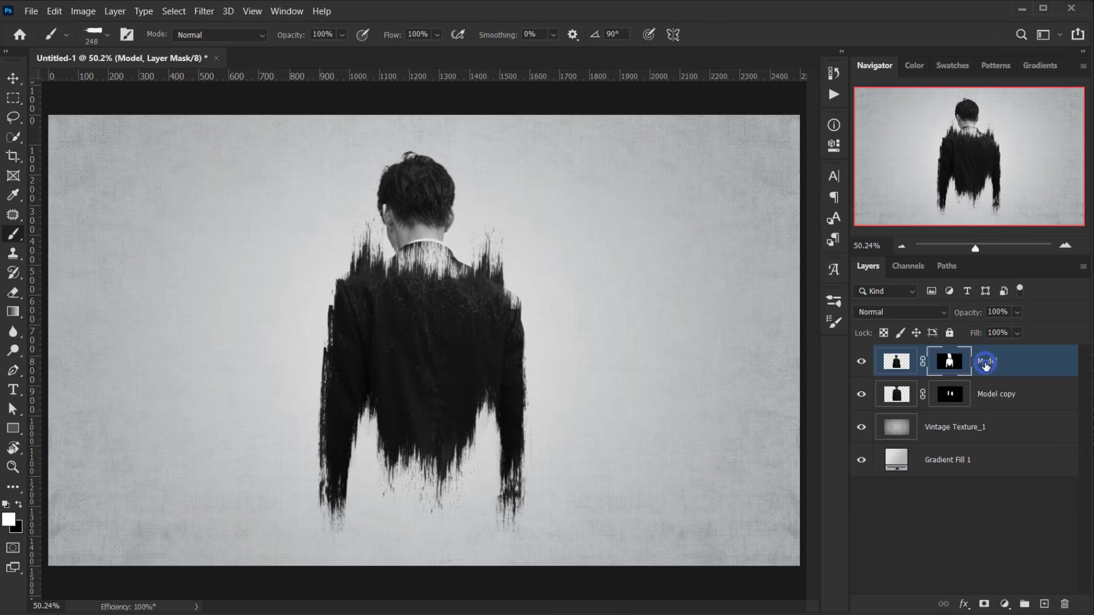
pyautogui.hotkey('ctrl', '2')
pyautogui.scroll(3, 359, 331)
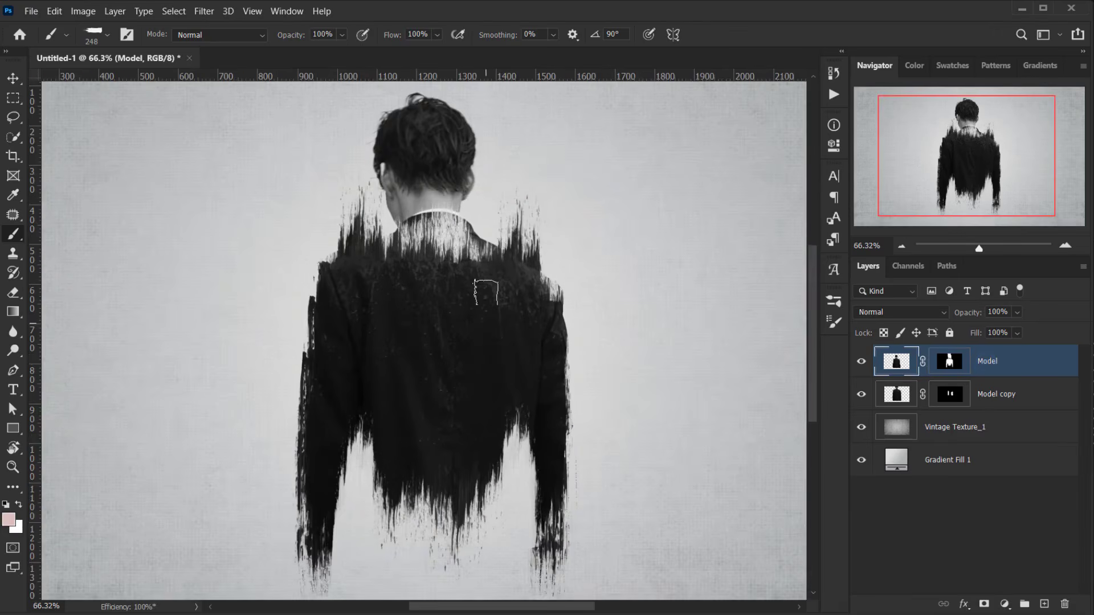
pyautogui.scroll(-2, 426, 358)
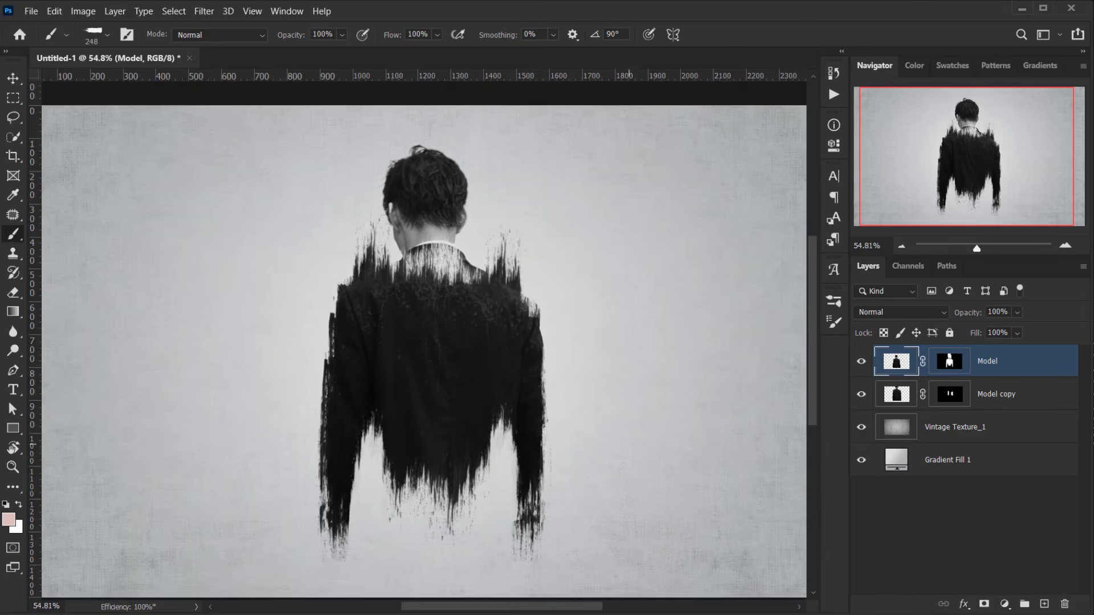
# Duplicate the Model and Model copy layers together and merge the two duplicates into one layer
pyautogui.click(1003, 395)
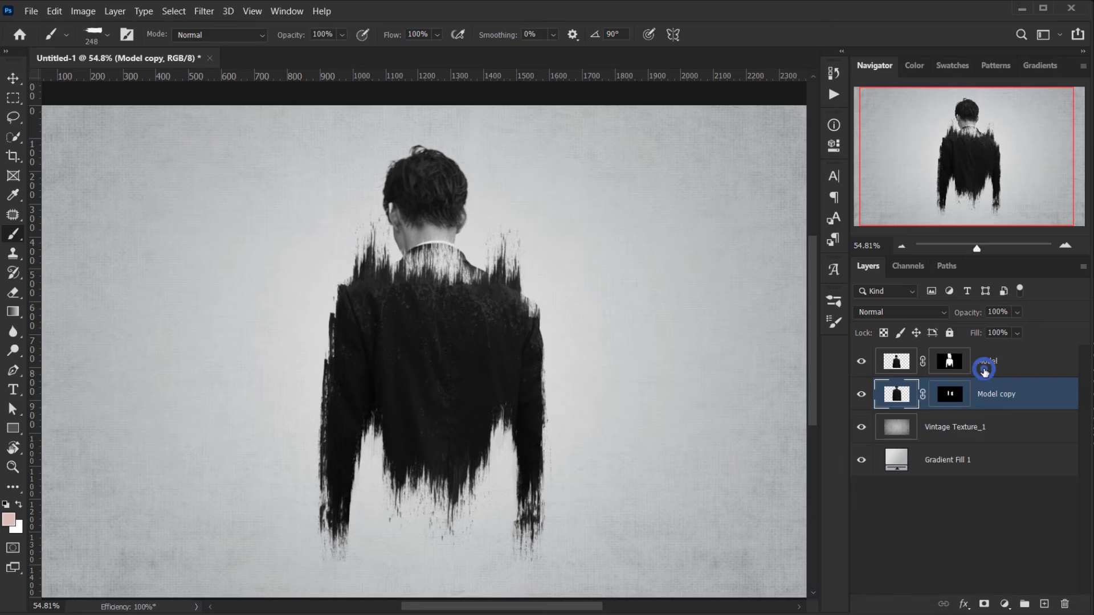
pyautogui.keyDown('shift'); pyautogui.click(984, 368); pyautogui.keyUp('shift')
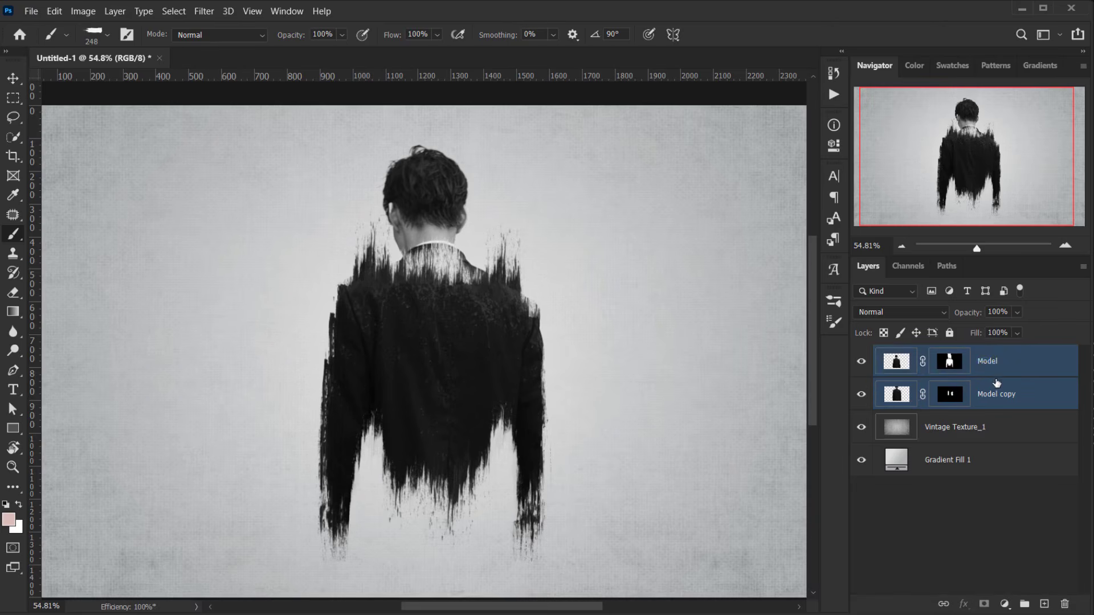
pyautogui.click(1048, 402)
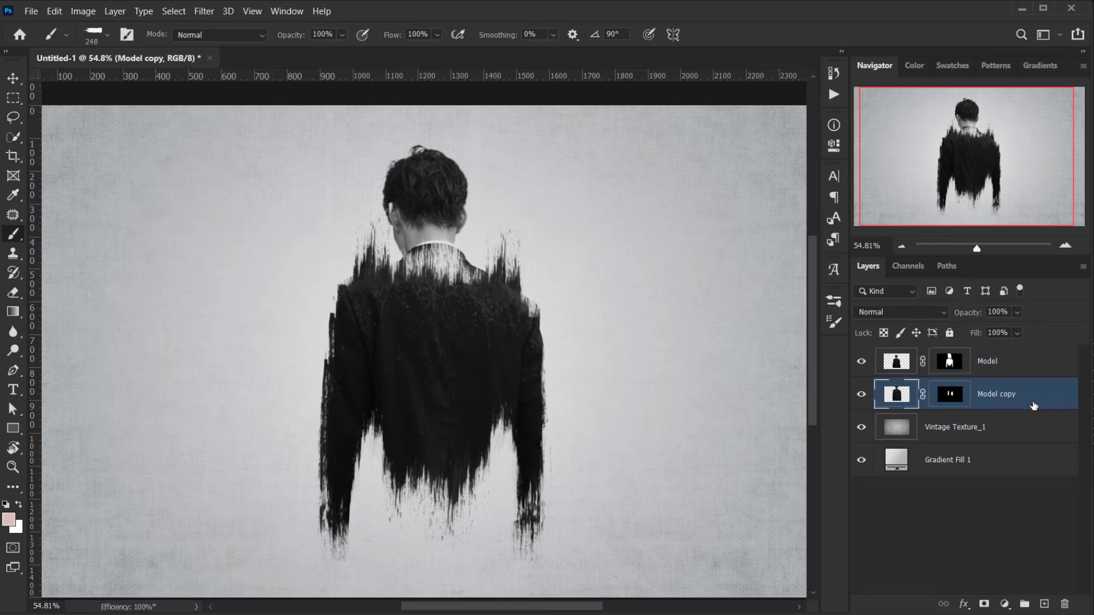
pyautogui.keyDown('shift'); pyautogui.click(997, 362); pyautogui.keyUp('shift')
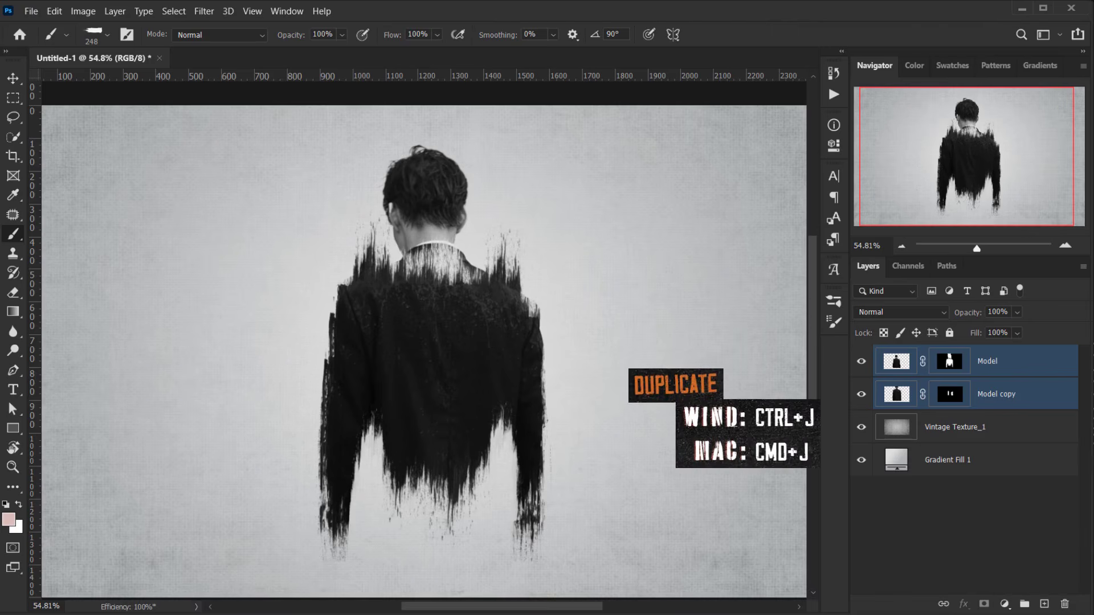
pyautogui.hotkey('ctrl', 'j')
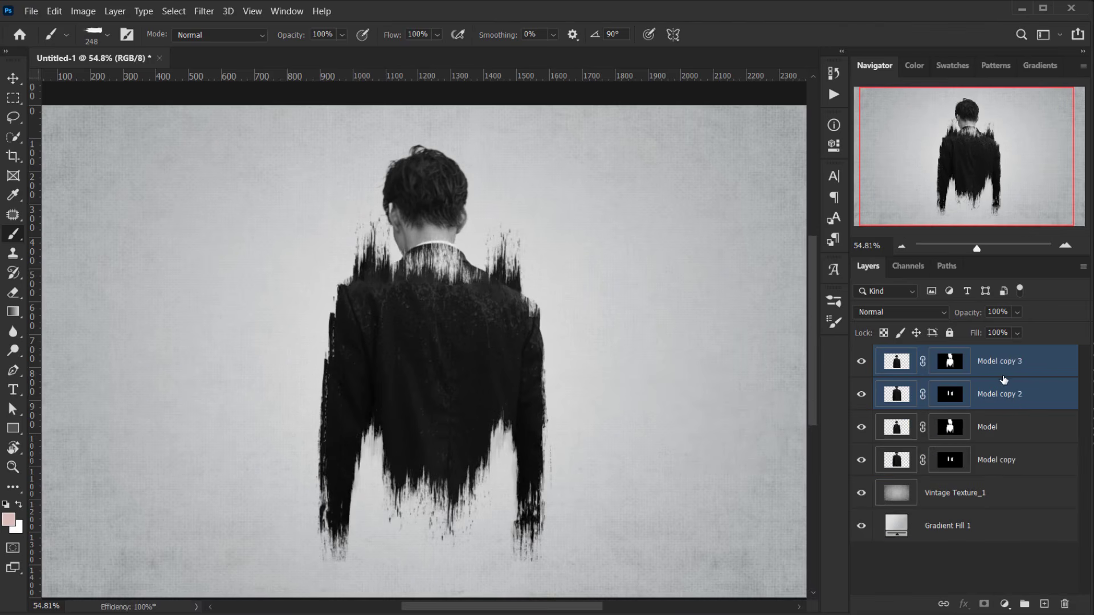
pyautogui.rightClick(1025, 369)
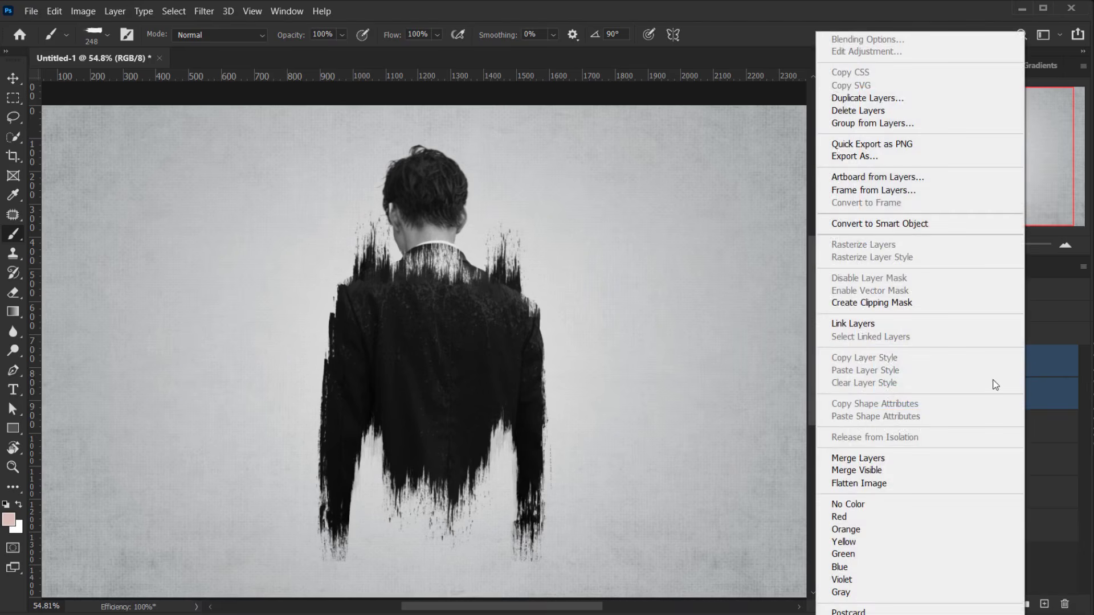
pyautogui.click(857, 458)
# Check the merged layer's visibility and hide the original Model and Model copy layers beneath it
pyautogui.click(860, 366)
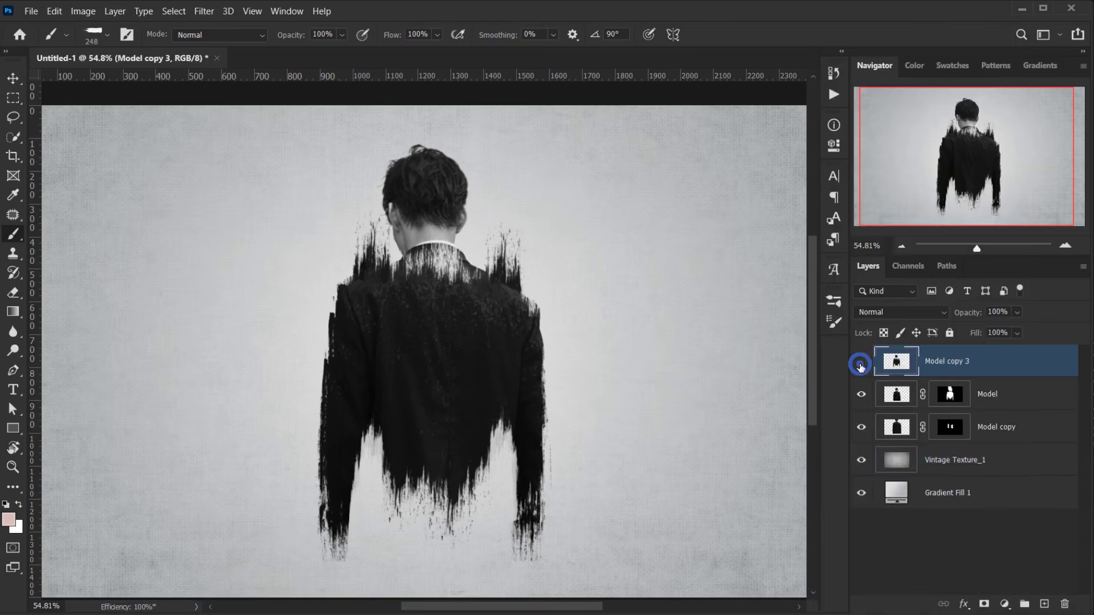
pyautogui.click(860, 365)
pyautogui.click(871, 405)
pyautogui.click(864, 432)
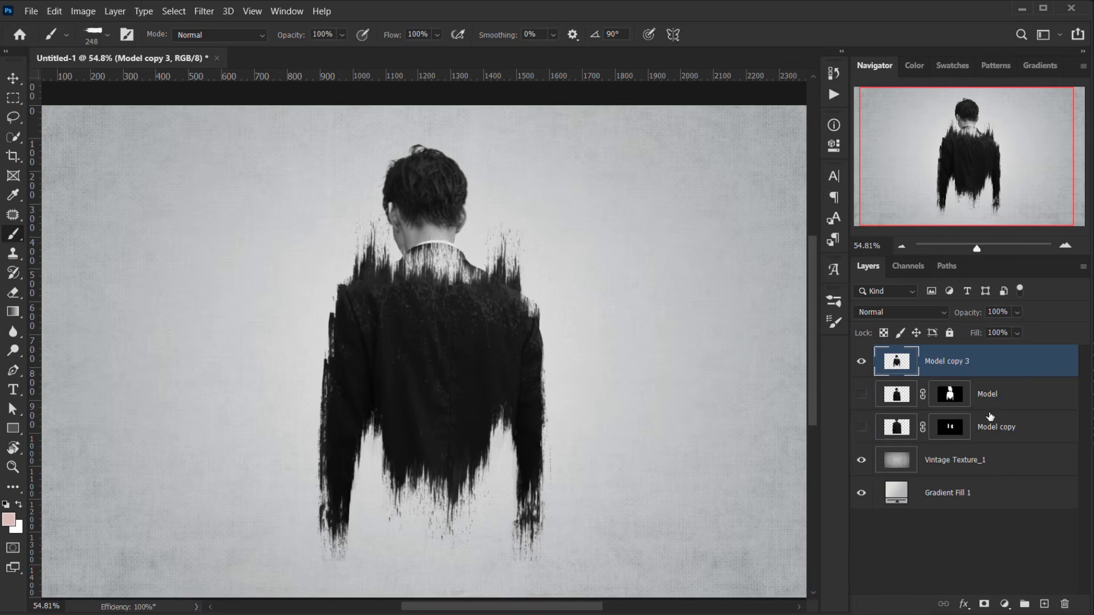
# Group the Model and Model copy layers under the name Original and hide the group
pyautogui.click(1008, 397)
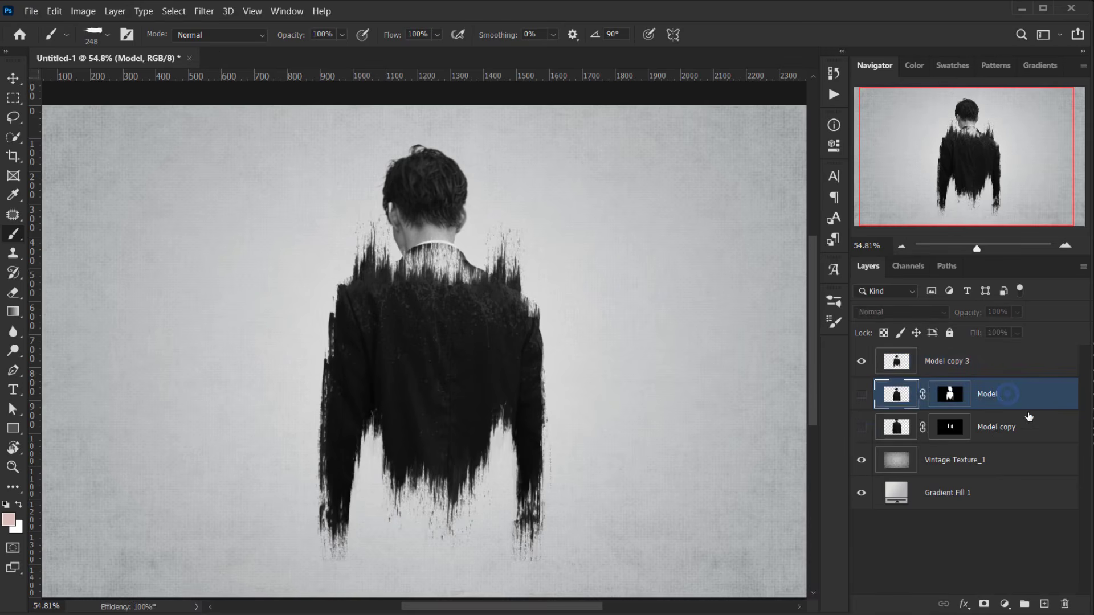
pyautogui.keyDown('shift'); pyautogui.click(1018, 429); pyautogui.keyUp('shift')
pyautogui.hotkey('ctrl', 'g')
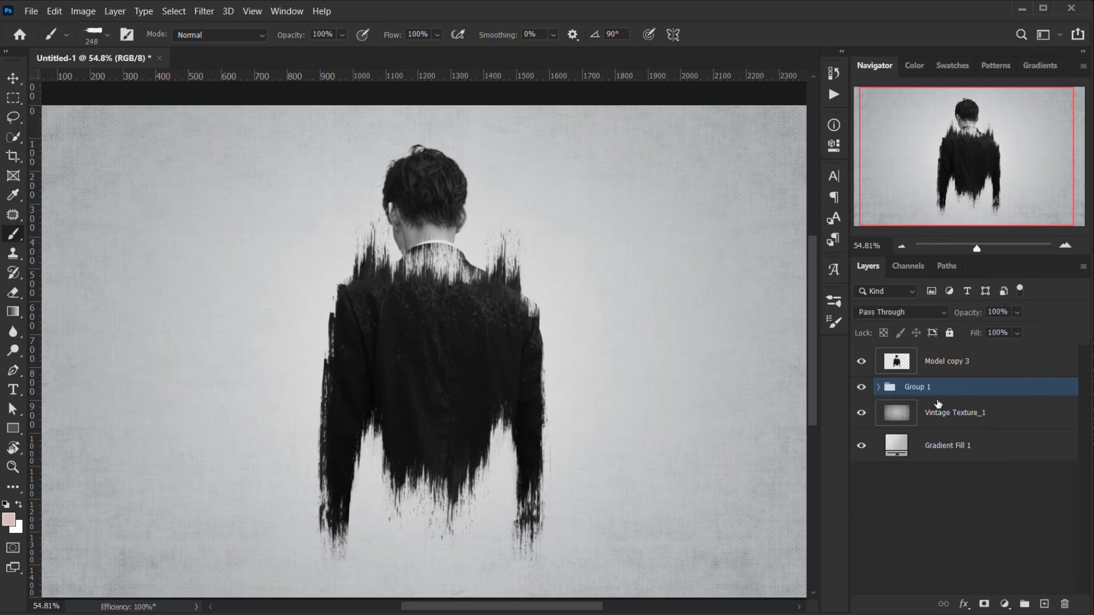
pyautogui.doubleClick(914, 388)
pyautogui.write('Or')
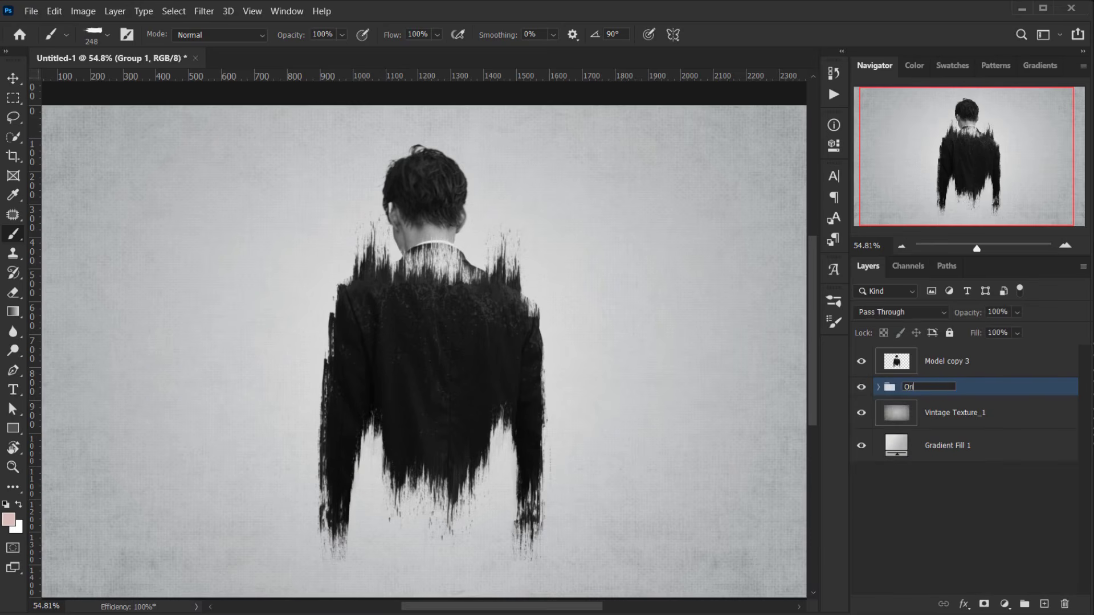
pyautogui.write('iginal')
pyautogui.press('Return')
pyautogui.click(860, 387)
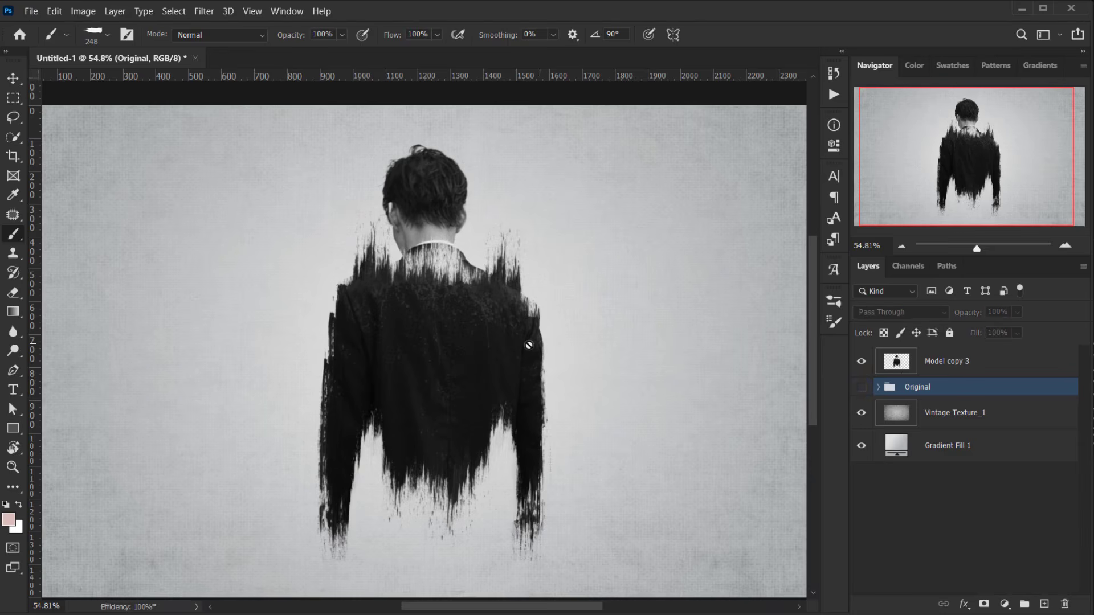
# Select the merged Model copy 3 layer above the Original group
pyautogui.scroll(-3, 529, 345)
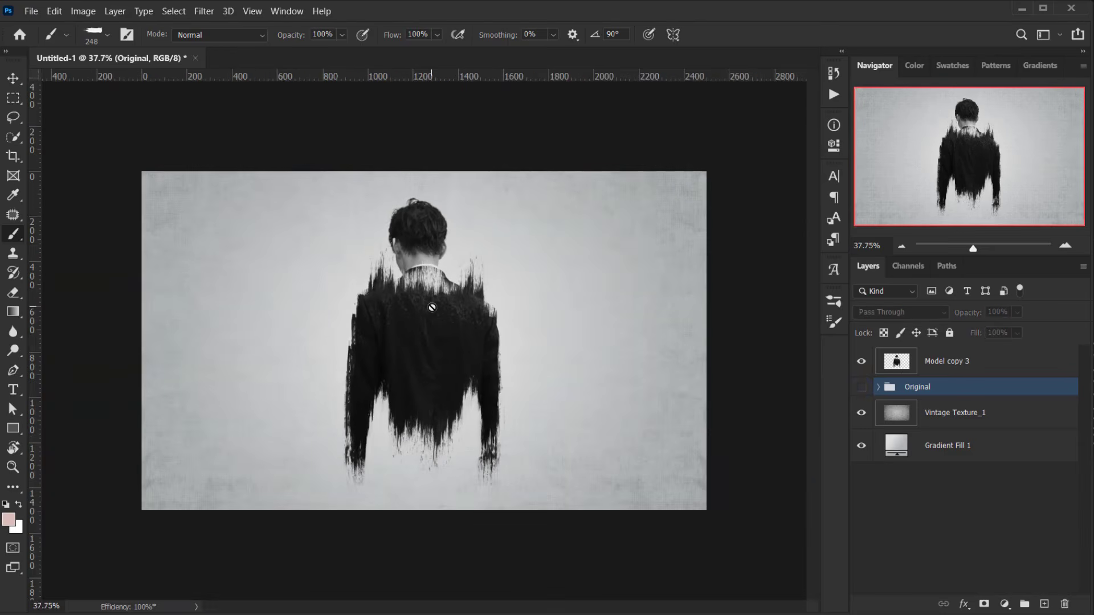
pyautogui.scroll(2, 432, 307)
pyautogui.click(929, 369)
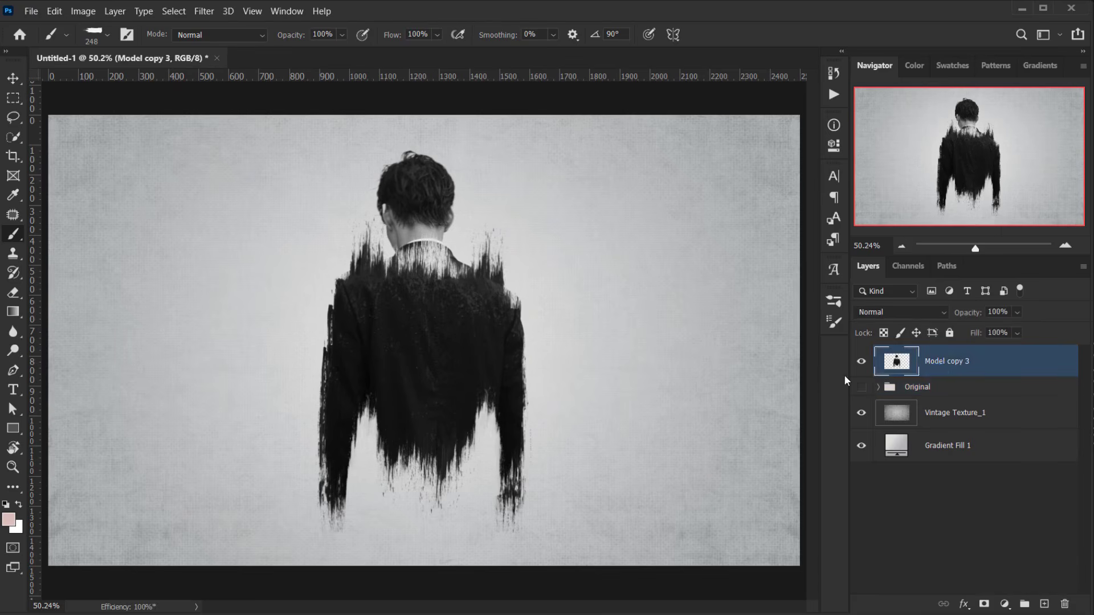
# Place the red crowd silhouette photo from the Paint Stroke DoubleExposure Poster folder above the Model copy 3 layer
pyautogui.press('v')
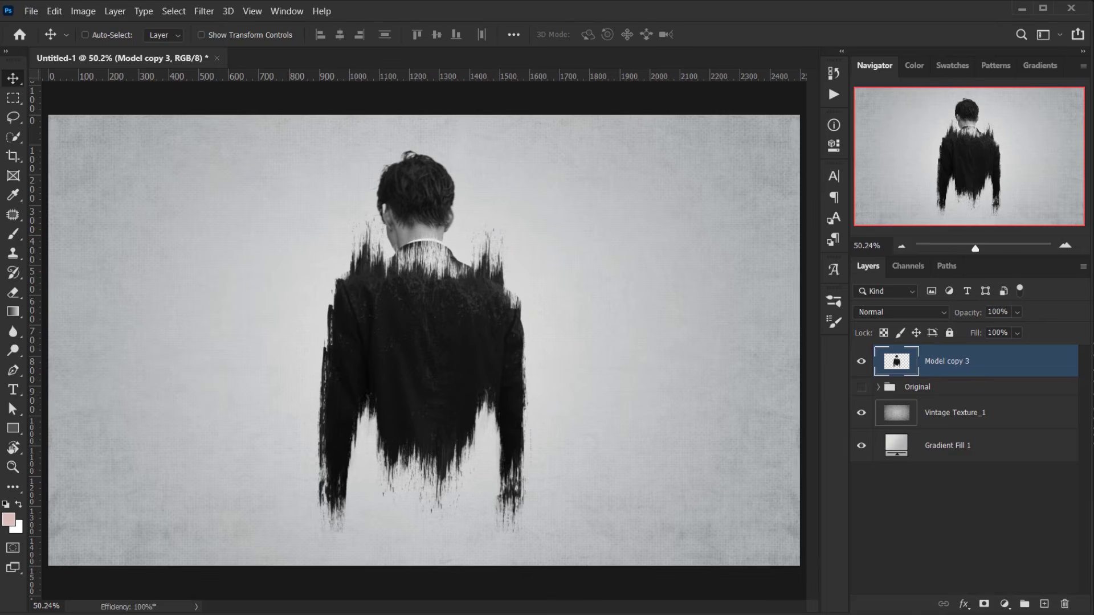
pyautogui.hotkey('alt', 'Tab')
pyautogui.click(760, 306)
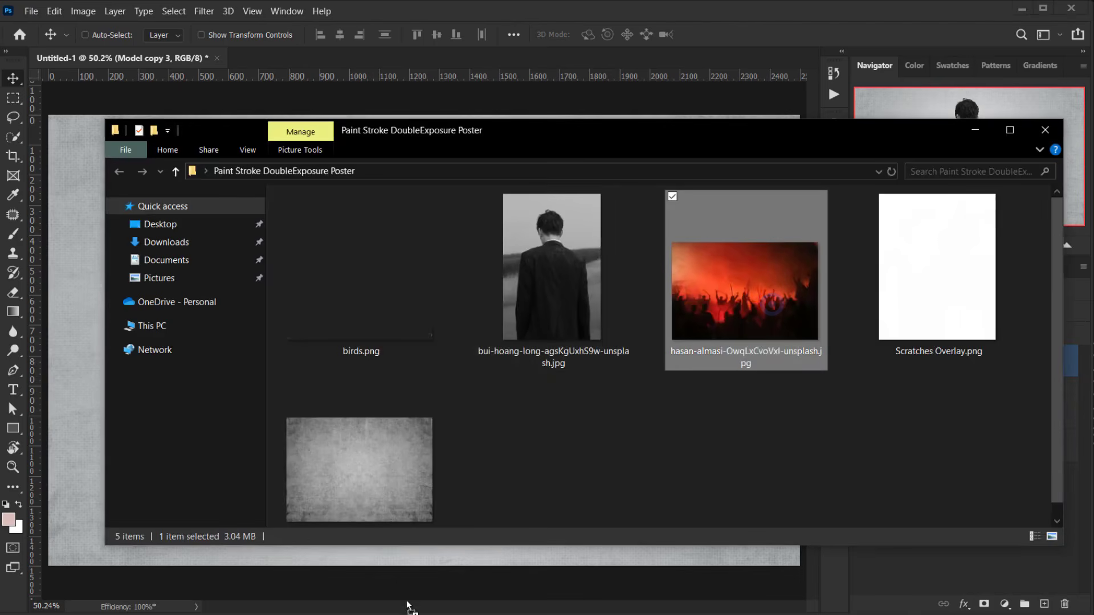
pyautogui.hotkey('alt', 'Tab')
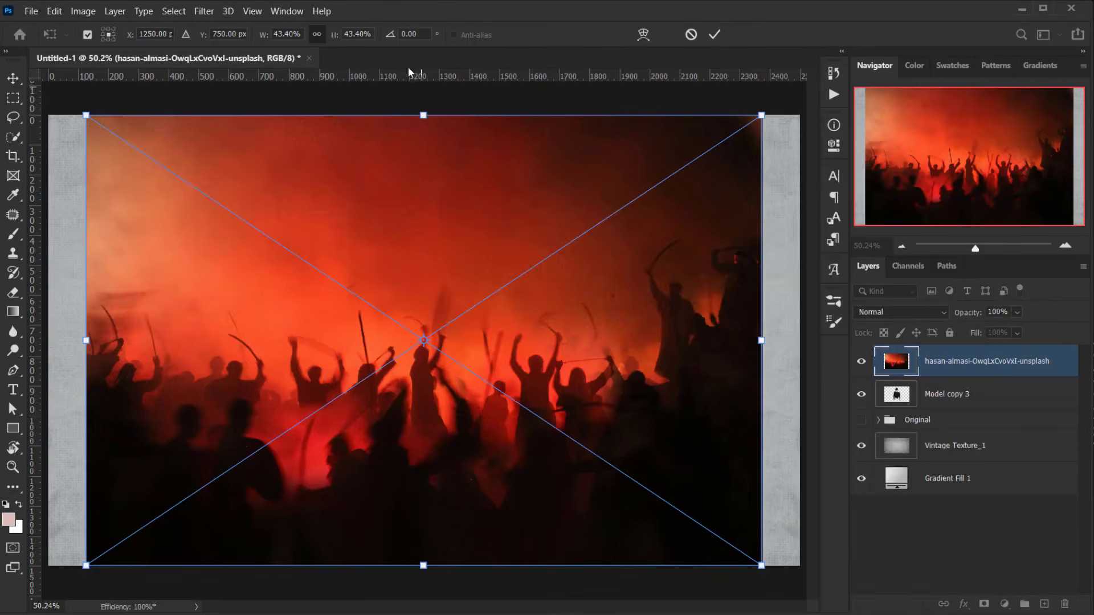
# Scale the placed crowd photo to 33.40%, lower its opacity to 81%, and move it up over the man's torso
pyautogui.moveTo(333, 35); pyautogui.dragTo(327, 37)
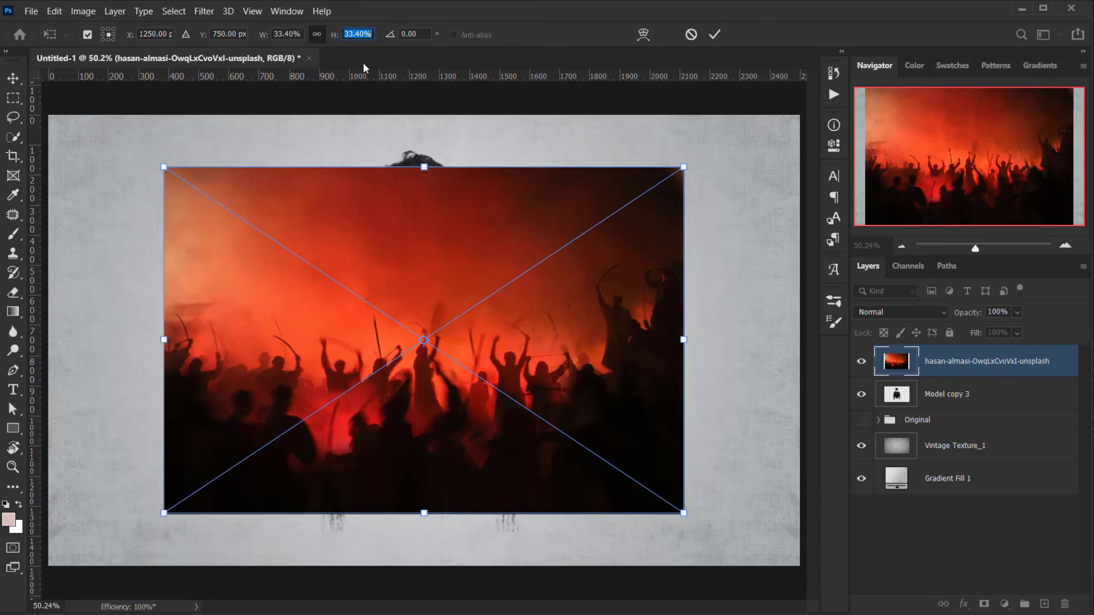
pyautogui.moveTo(961, 317)
pyautogui.mouseDown()
pyautogui.moveTo(979, 313)
pyautogui.moveTo(964, 317)
pyautogui.mouseUp()
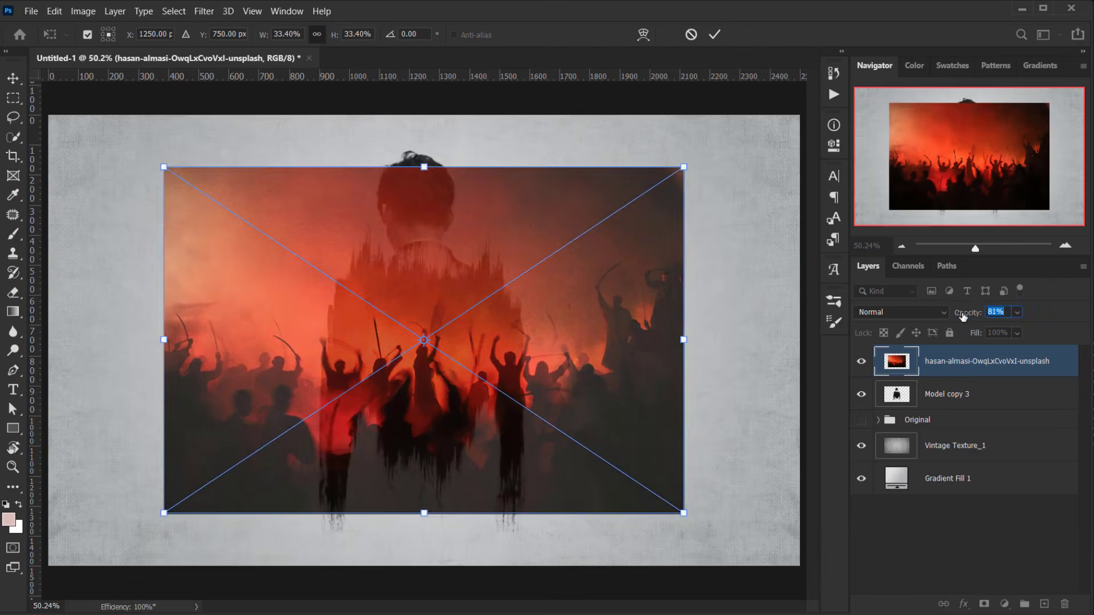
pyautogui.moveTo(444, 306); pyautogui.dragTo(450, 269)
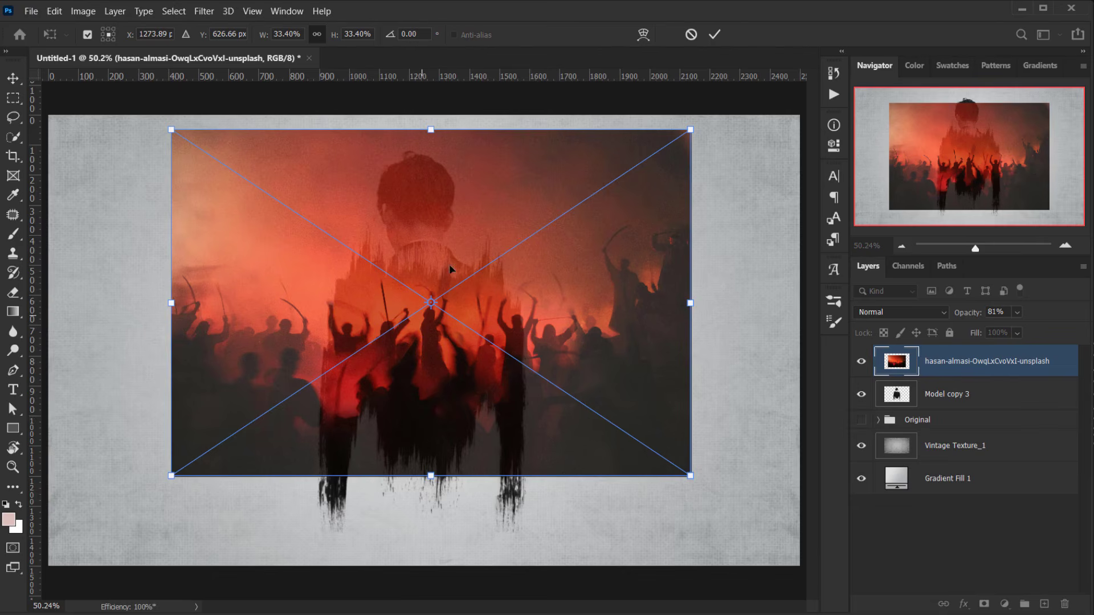
# Fine-tune the crowd photo's size and position so it covers the man's jacket, centred horizontally at X 1250 px, and apply the transform
pyautogui.moveTo(431, 126); pyautogui.dragTo(430, 147)
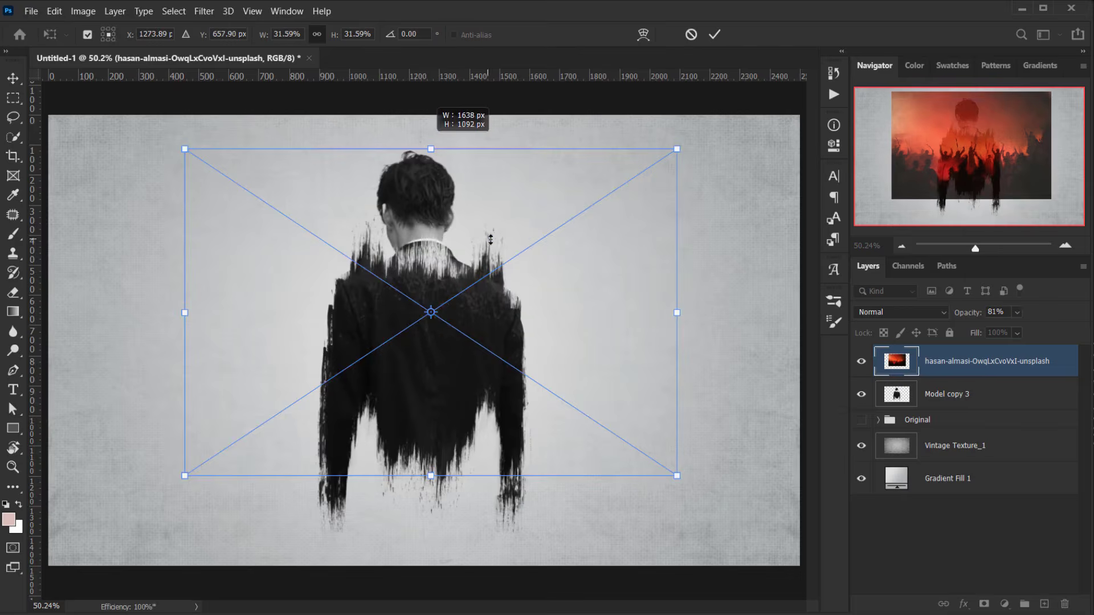
pyautogui.moveTo(488, 239); pyautogui.dragTo(487, 239)
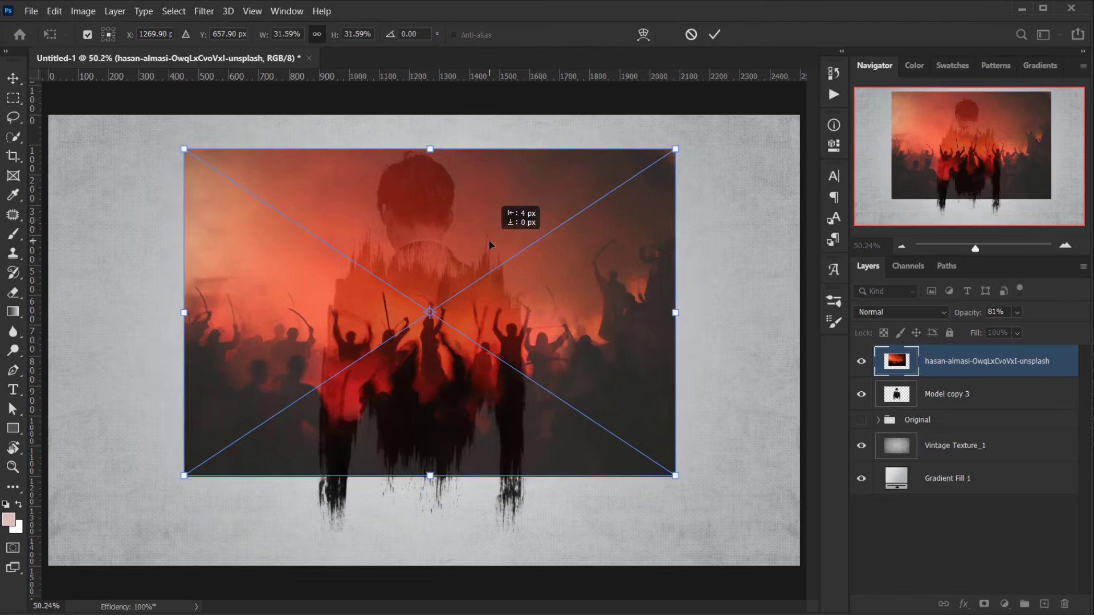
pyautogui.moveTo(182, 313); pyautogui.dragTo(202, 312)
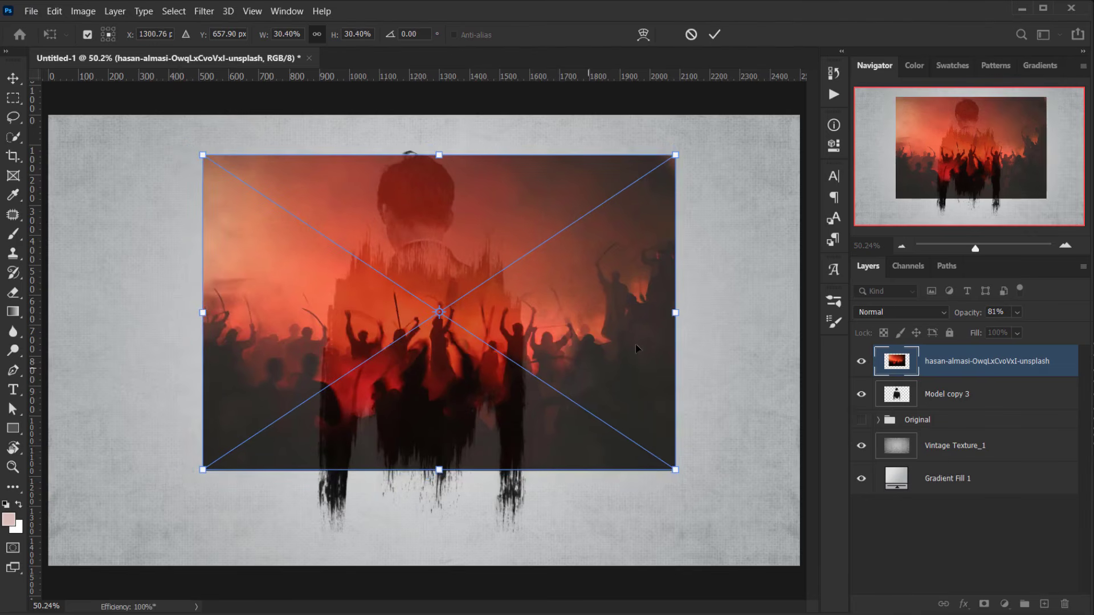
pyautogui.moveTo(676, 307); pyautogui.dragTo(649, 307)
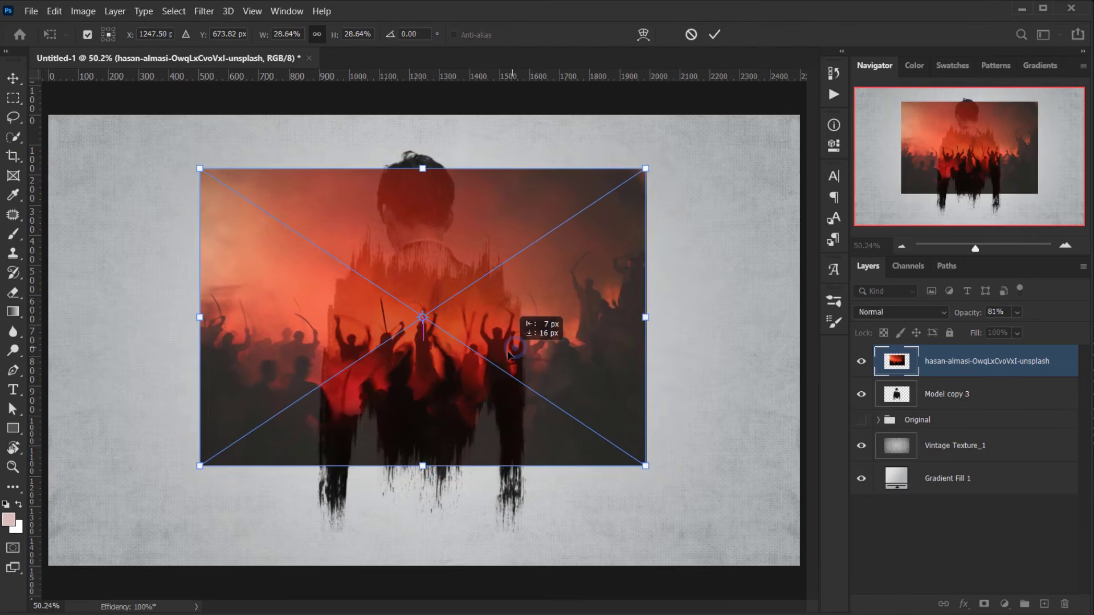
pyautogui.moveTo(515, 348)
pyautogui.mouseDown()
pyautogui.moveTo(527, 348)
pyautogui.moveTo(518, 360)
pyautogui.mouseUp()
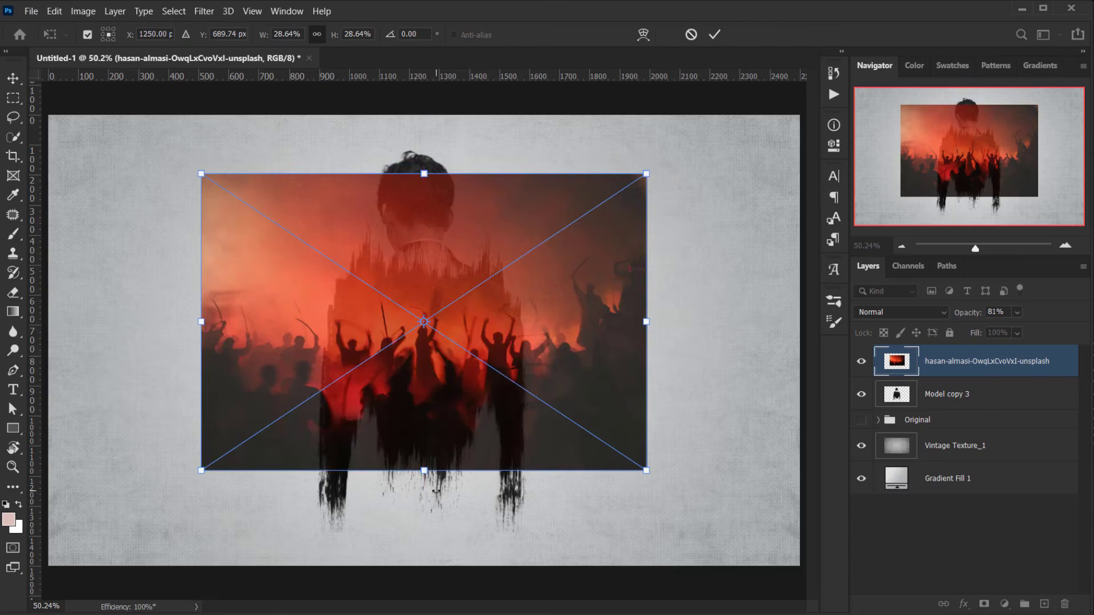
pyautogui.moveTo(425, 471); pyautogui.dragTo(425, 487)
pyautogui.click(716, 34)
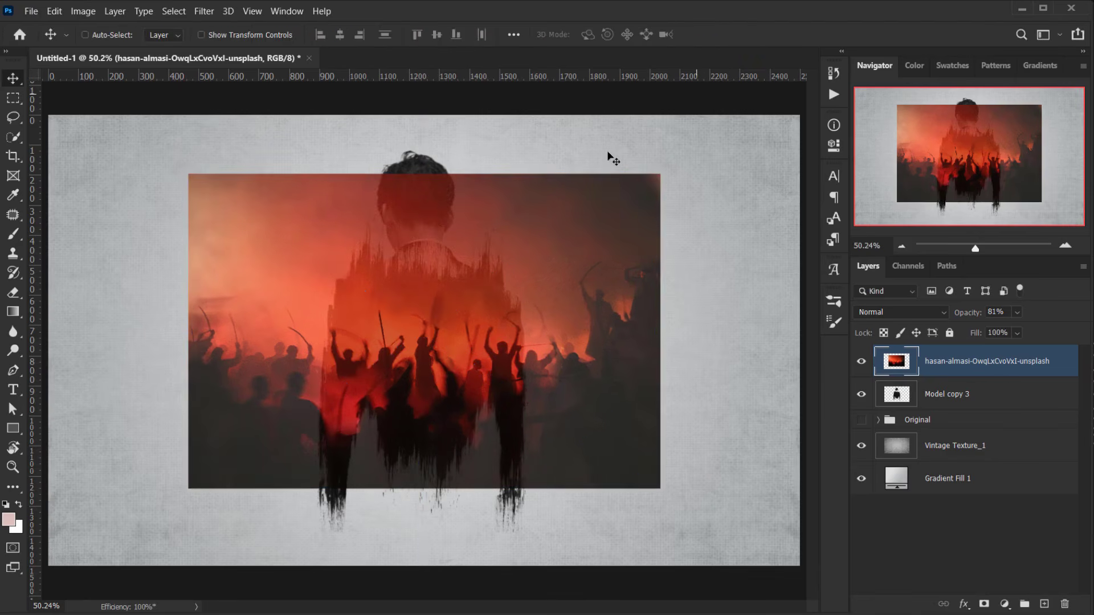
# Check the Model copy 3 layer's visibility and clip the crowd photo layer to it with a clipping mask
pyautogui.scroll(2, 734, 398)
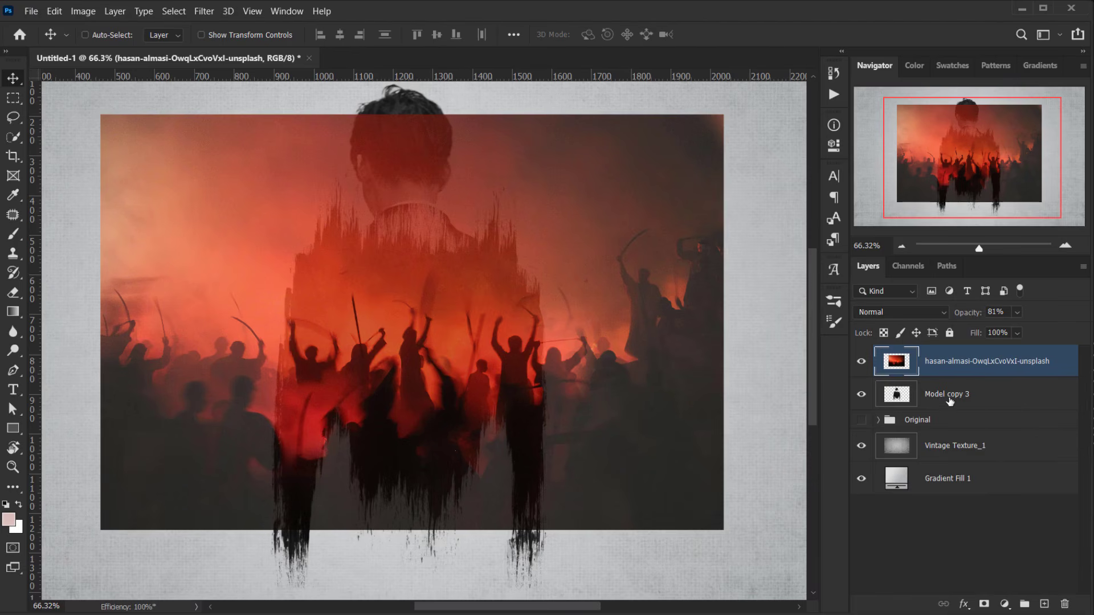
pyautogui.click(861, 396)
pyautogui.click(861, 396)
pyautogui.rightClick(1054, 371)
pyautogui.click(903, 302)
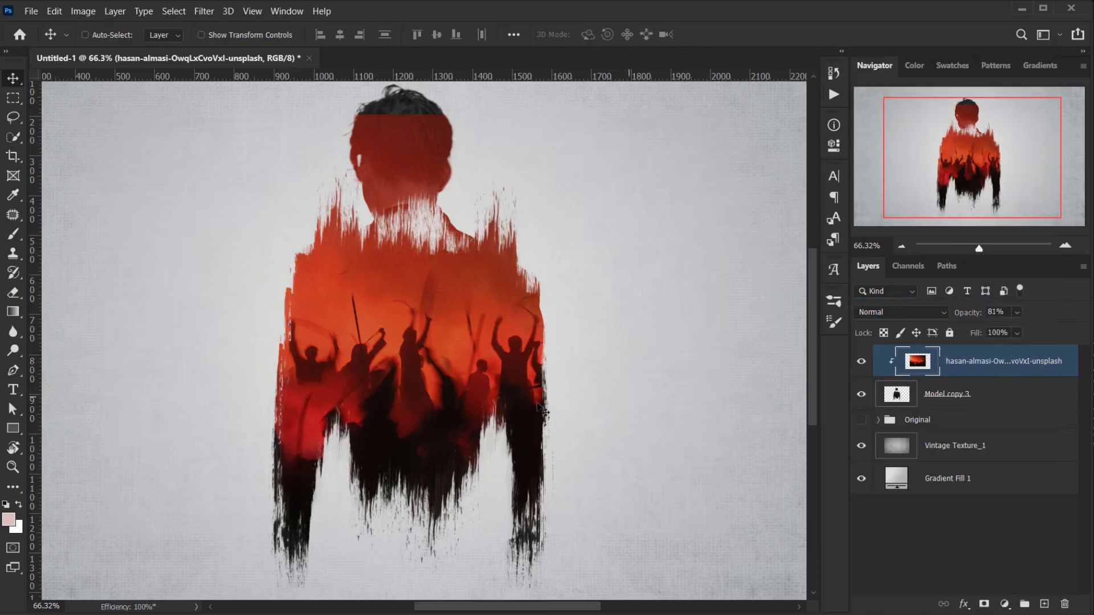
# Set the clipped crowd photo layer to Screen blend mode at 100% opacity
pyautogui.scroll(2, 540, 409)
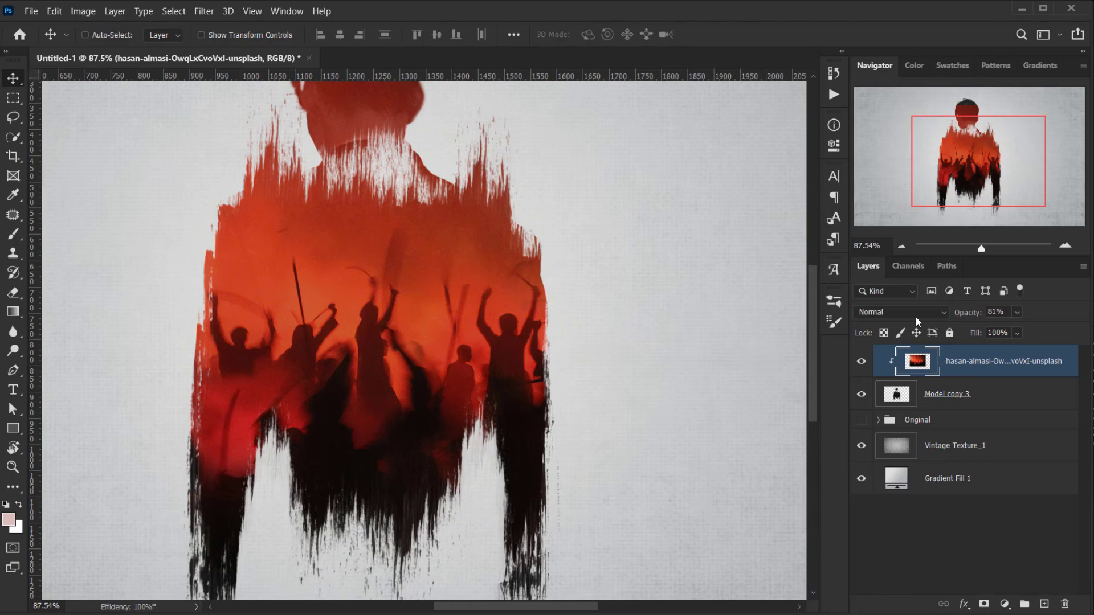
pyautogui.click(915, 318)
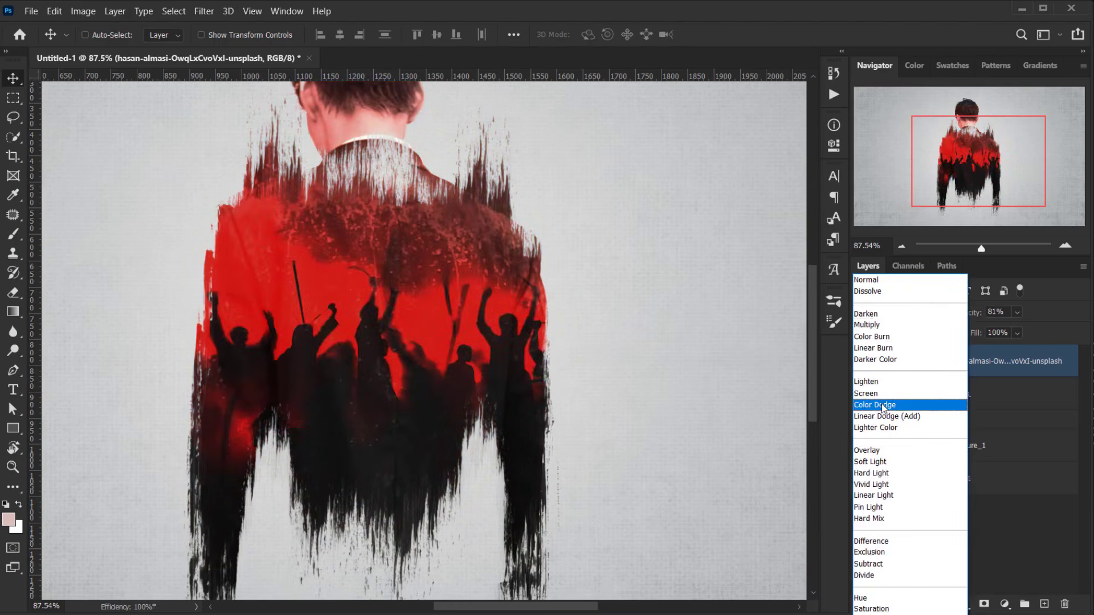
pyautogui.click(878, 393)
pyautogui.click(964, 312)
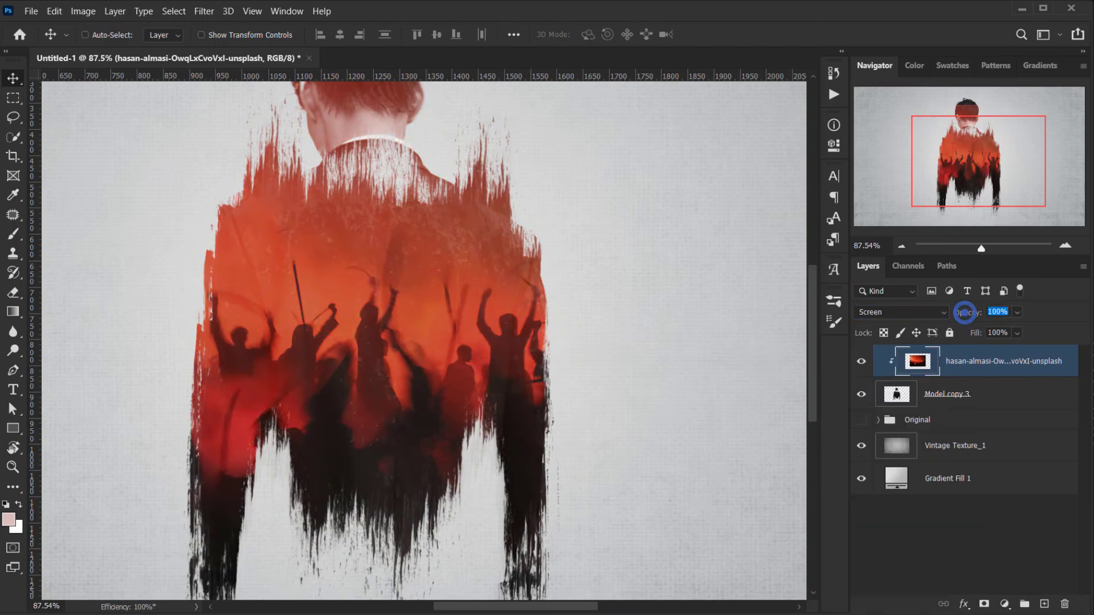
# Add a layer mask to the crowd photo layer and choose the Soft Round brush from the Default Brushes
pyautogui.scroll(-2, 394, 429)
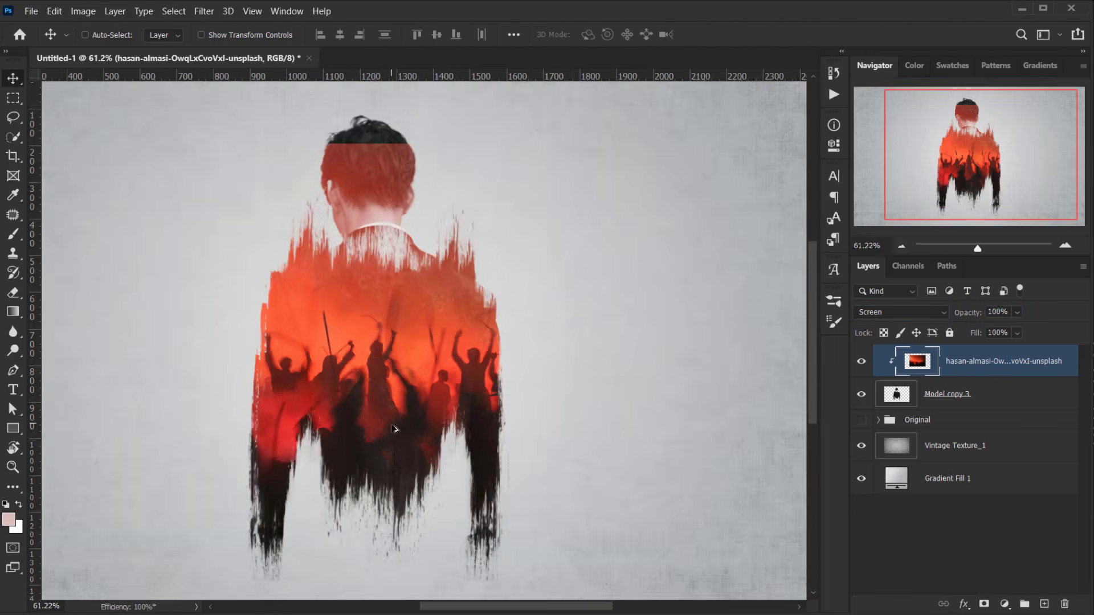
pyautogui.scroll(1, 410, 415)
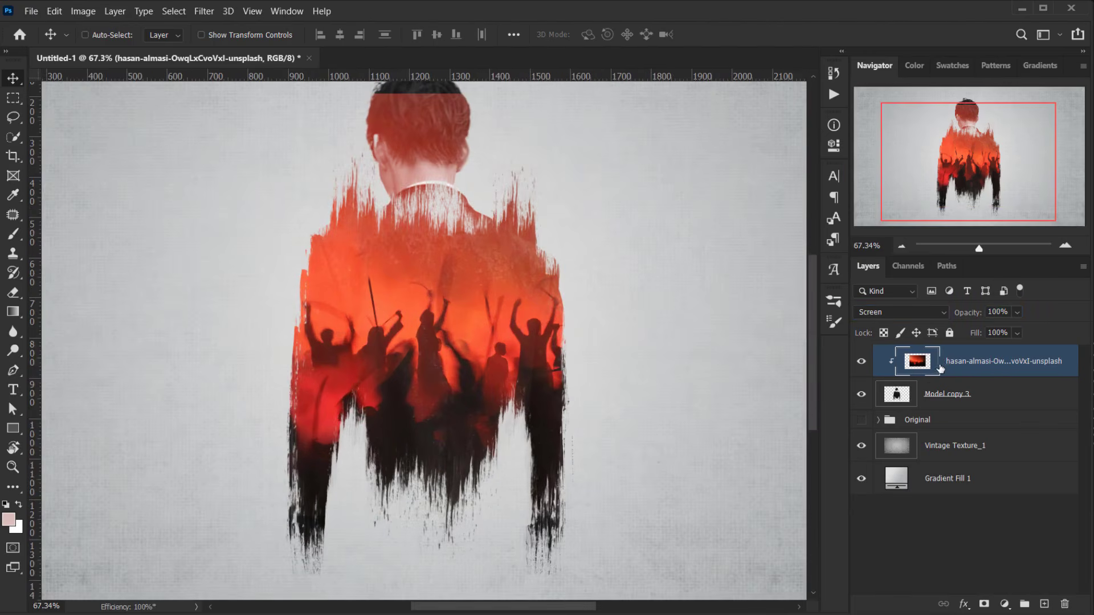
pyautogui.click(984, 605)
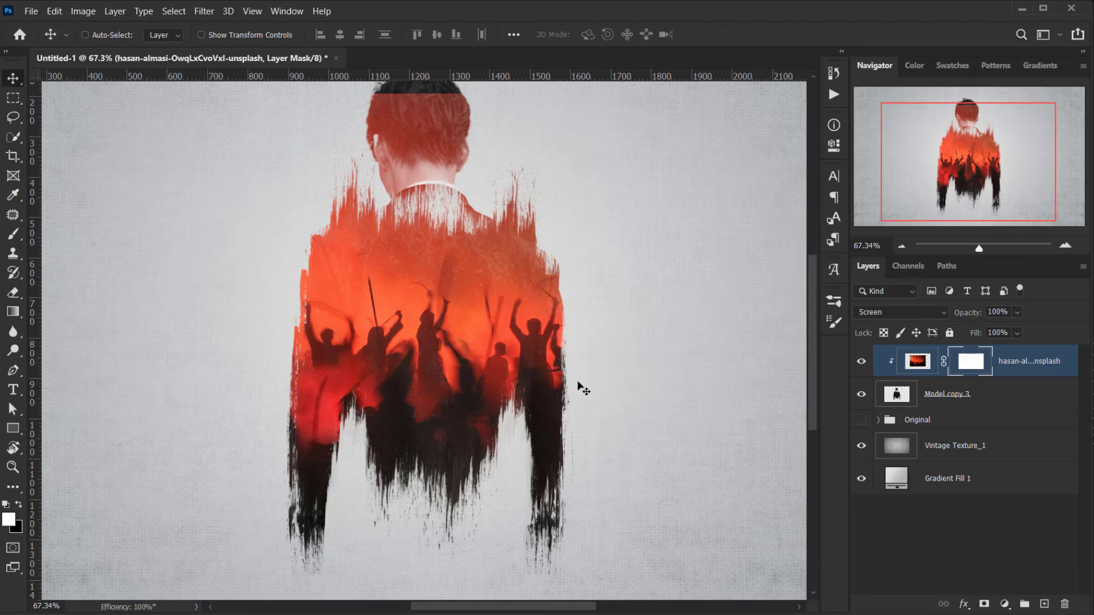
pyautogui.click(13, 233)
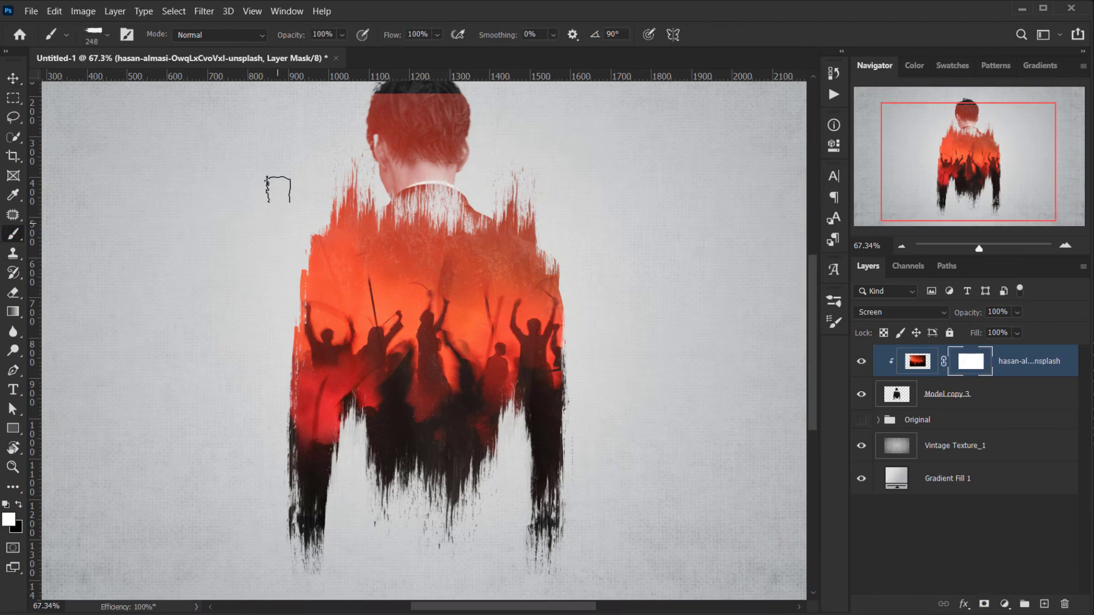
pyautogui.rightClick(278, 188)
pyautogui.click(297, 263)
pyautogui.click(298, 243)
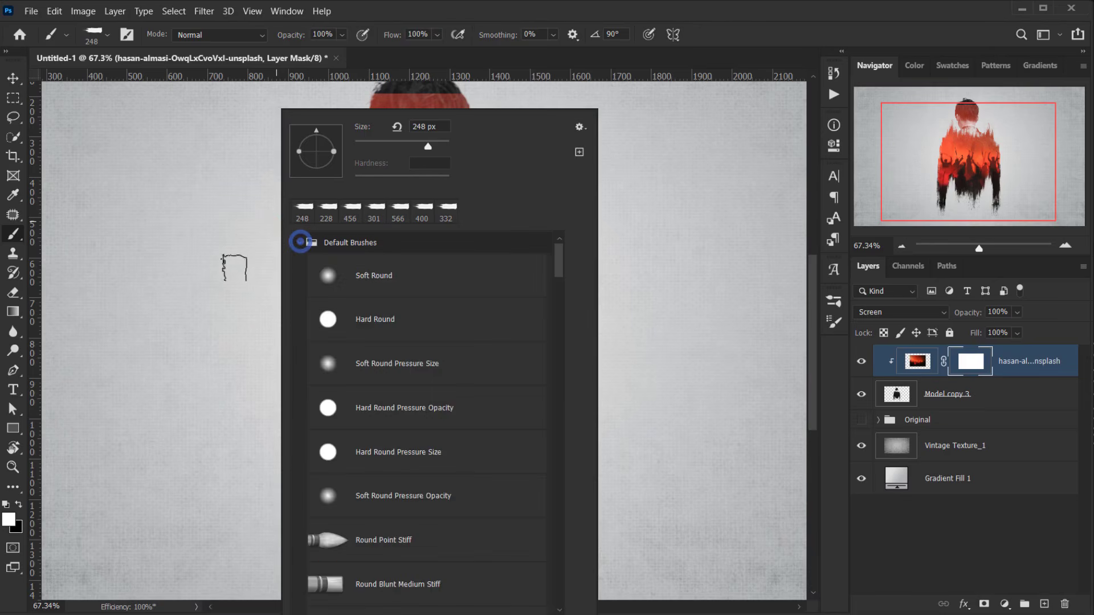
pyautogui.click(351, 277)
pyautogui.press('Return')
# Paint black on the layer mask with the soft brush at 47% flow to hide the crowd photo over the man's head and neck
pyautogui.moveTo(354, 268); pyautogui.dragTo(422, 268)
pyautogui.moveTo(377, 297)
pyautogui.mouseDown()
pyautogui.moveTo(394, 337)
pyautogui.moveTo(388, 436)
pyautogui.mouseUp()
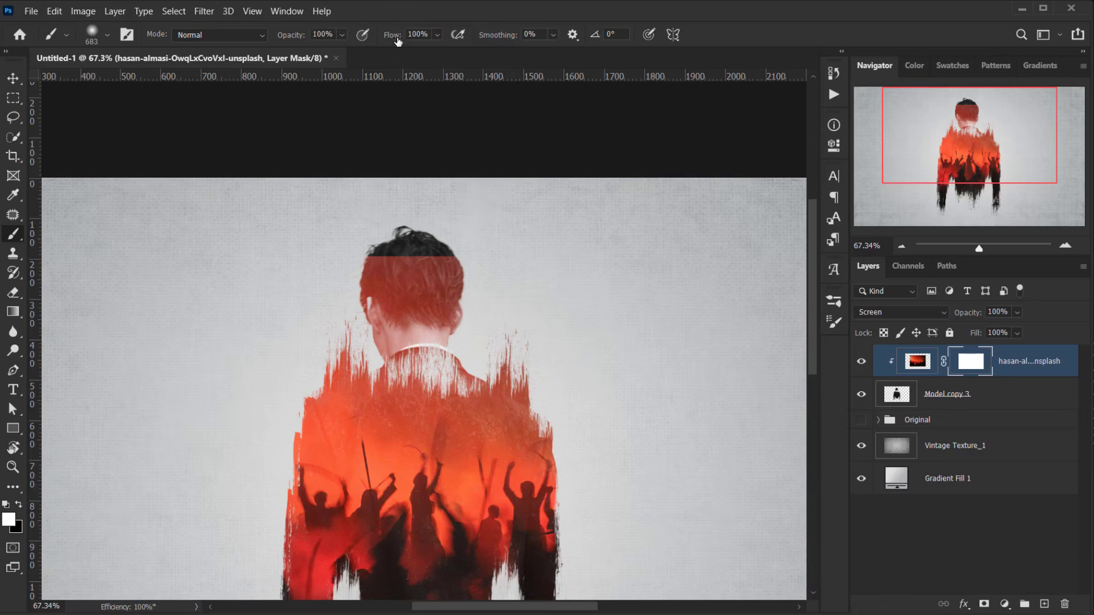
pyautogui.moveTo(396, 38); pyautogui.dragTo(354, 45)
pyautogui.moveTo(321, 361); pyautogui.dragTo(325, 337)
pyautogui.press('x')
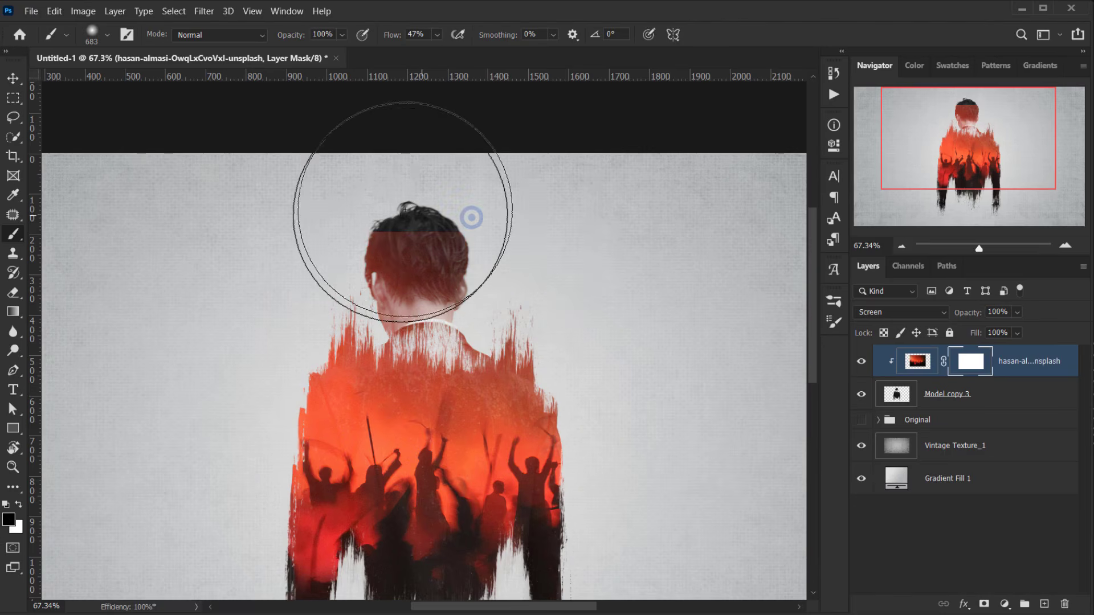
pyautogui.moveTo(455, 228); pyautogui.dragTo(447, 227)
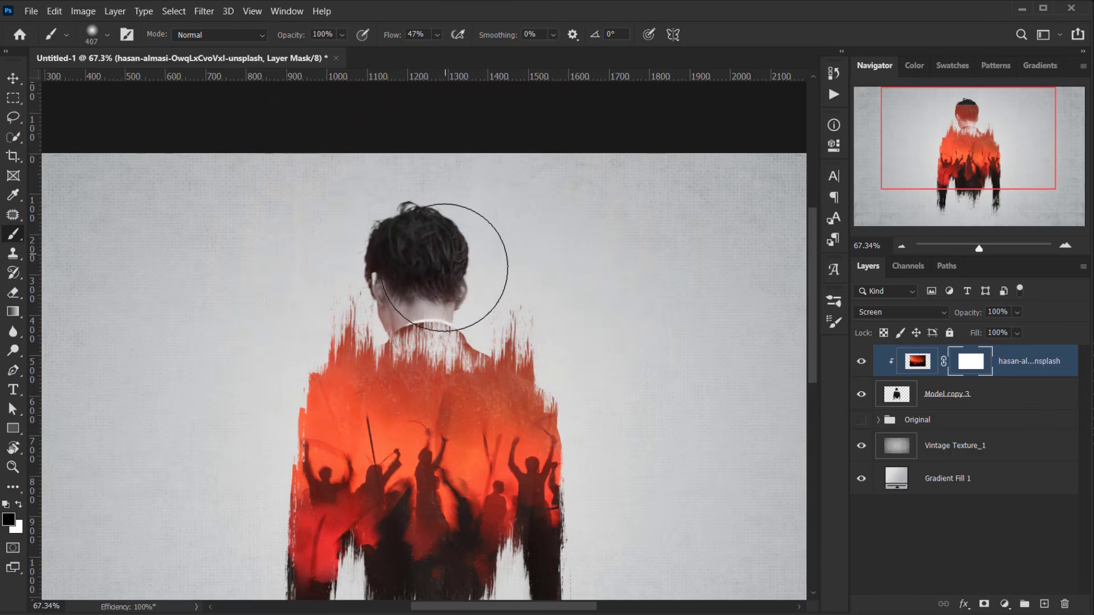
# Fade the crowd photo along the shoulders and lower sleeves by painting black on the mask with a 751 px soft brush
pyautogui.scroll(-5, 466, 247)
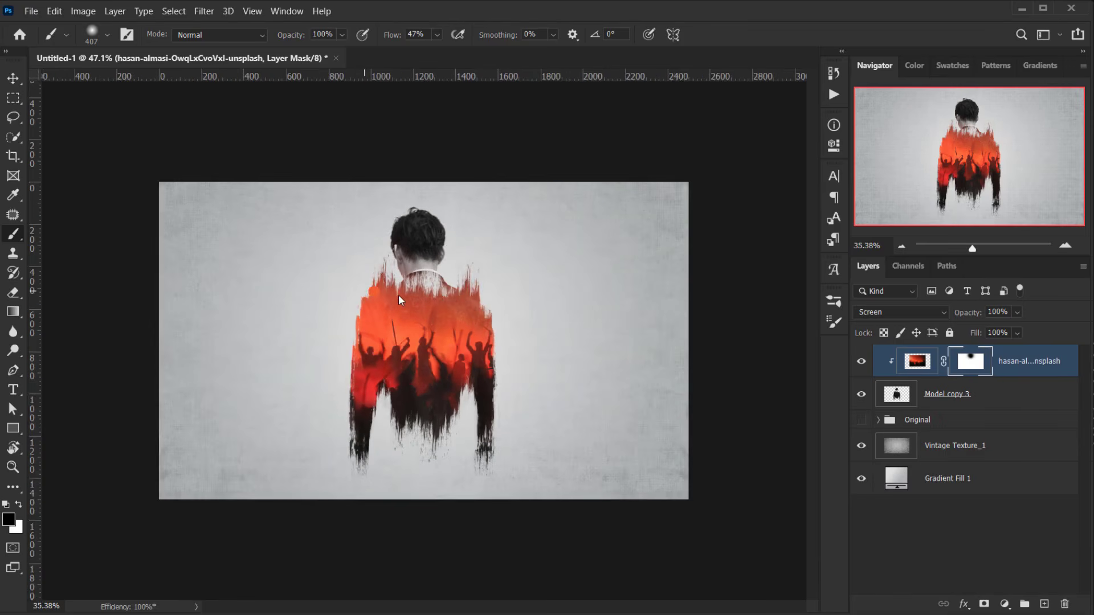
pyautogui.scroll(5, 473, 340)
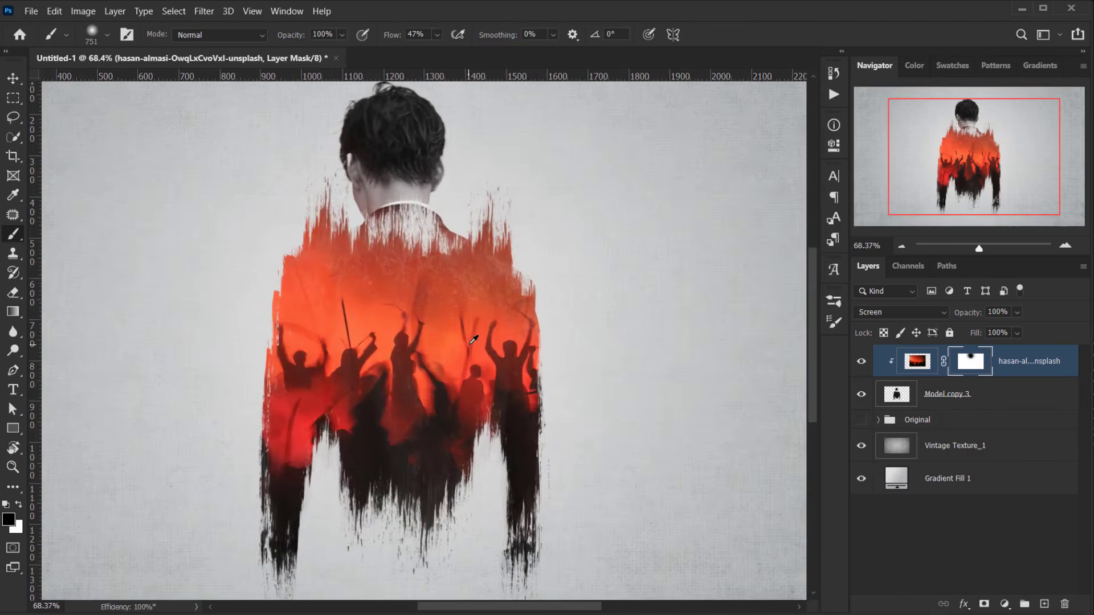
pyautogui.scroll(-2, 473, 340)
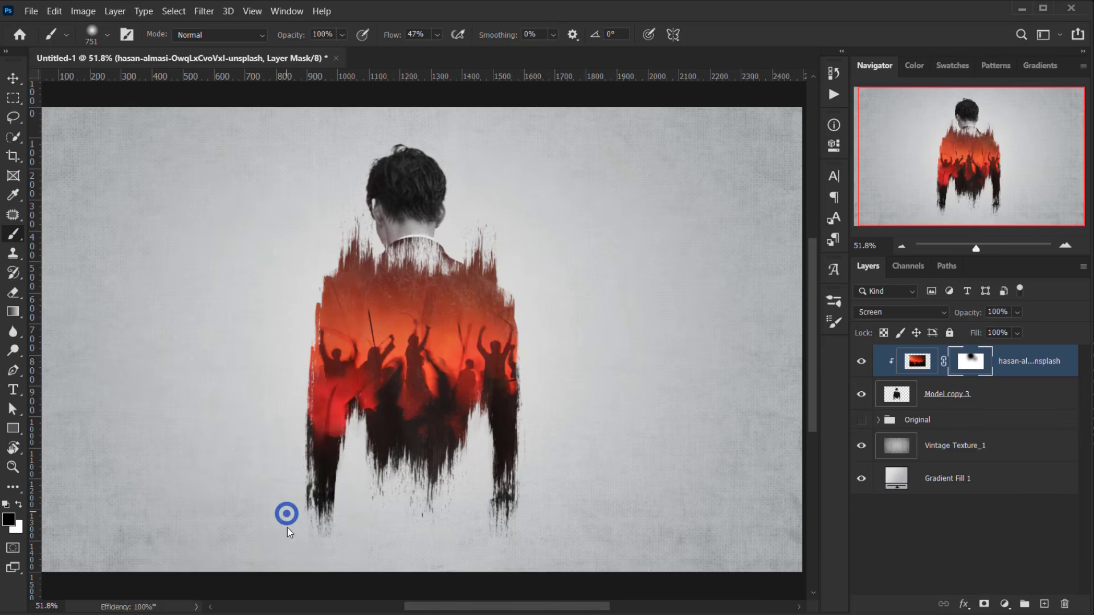
pyautogui.moveTo(287, 527)
pyautogui.mouseDown()
pyautogui.moveTo(500, 524)
pyautogui.moveTo(334, 524)
pyautogui.mouseUp()
# Paint white on the mask to bring the crowd photo back over the centre and lower part of the jacket
pyautogui.press('x')
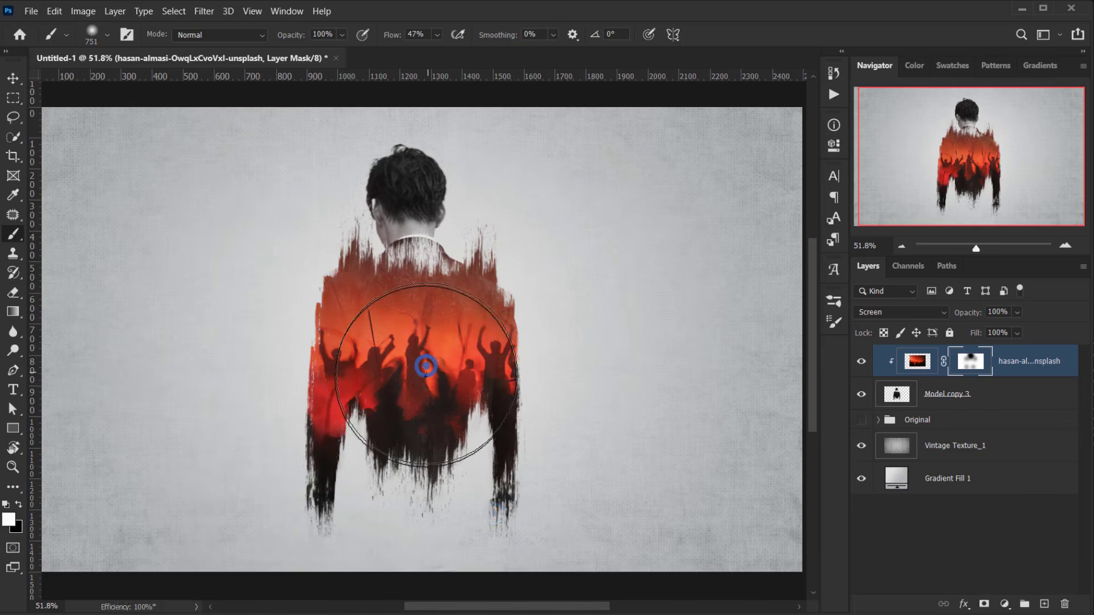
pyautogui.moveTo(426, 367)
pyautogui.mouseDown()
pyautogui.moveTo(408, 401)
pyautogui.moveTo(402, 388)
pyautogui.moveTo(378, 488)
pyautogui.mouseUp()
pyautogui.scroll(-2, 378, 488)
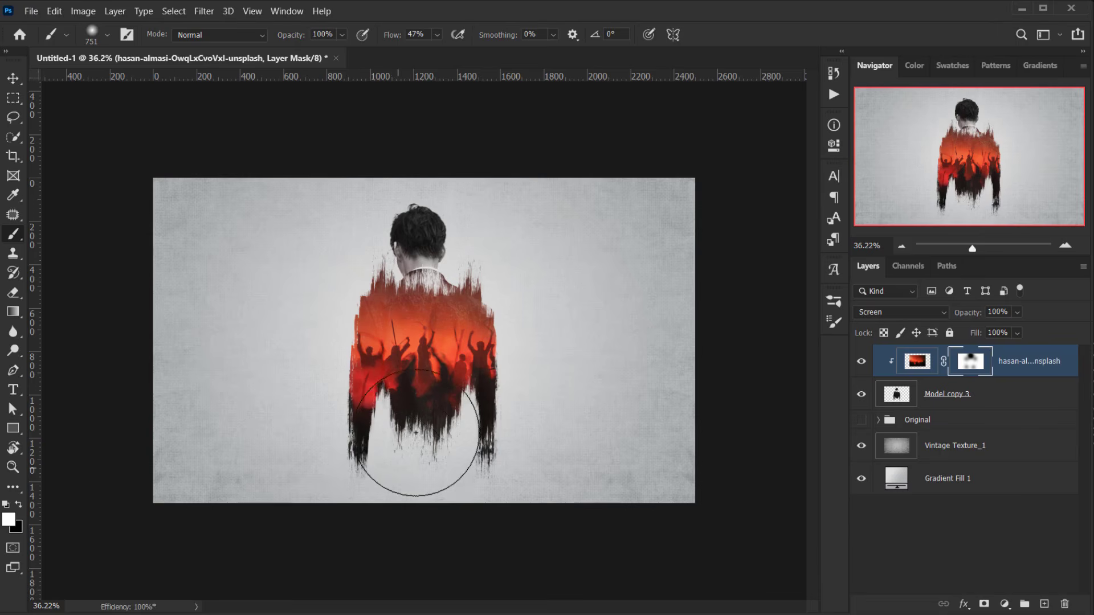
# Darken the shoulders and outer edges of the jacket by dabbing black on the mask with a 464 px soft brush
pyautogui.keyDown('alt'); pyautogui.rightClick(403, 386); pyautogui.keyUp('alt')
pyautogui.press('x')
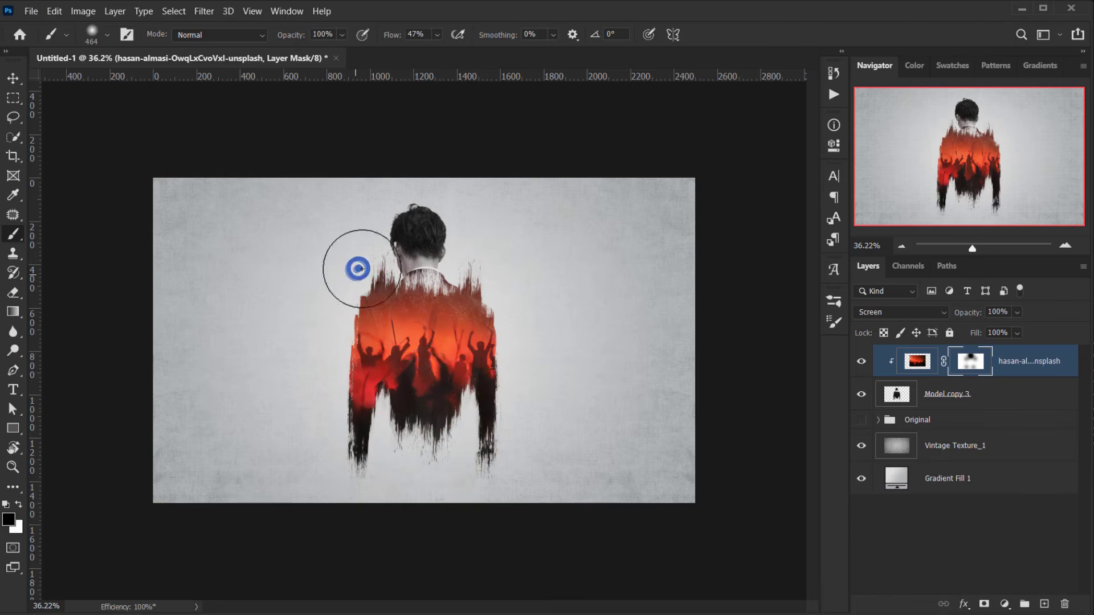
pyautogui.click(516, 320)
pyautogui.click(337, 332)
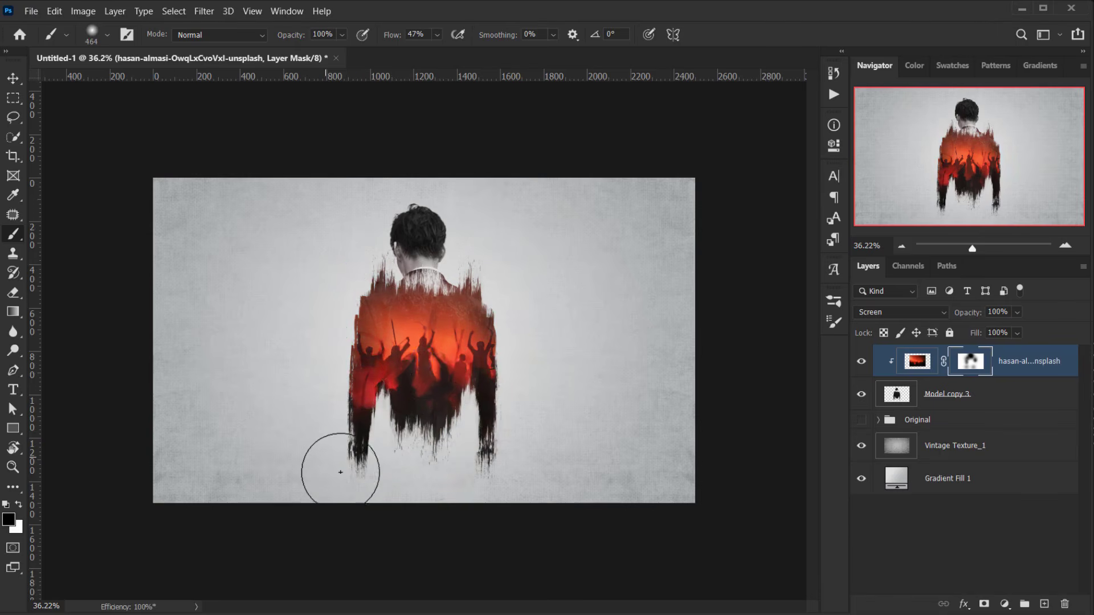
pyautogui.press('x')
pyautogui.scroll(-2, 427, 339)
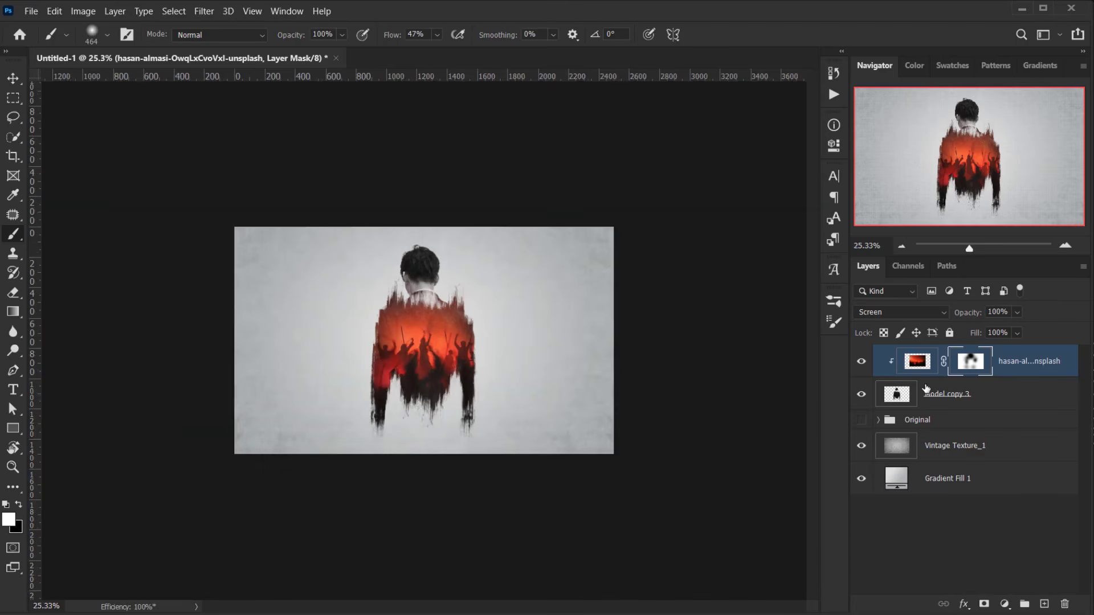
pyautogui.hotkey('ctrl', '+')
pyautogui.hotkey('ctrl', '+')
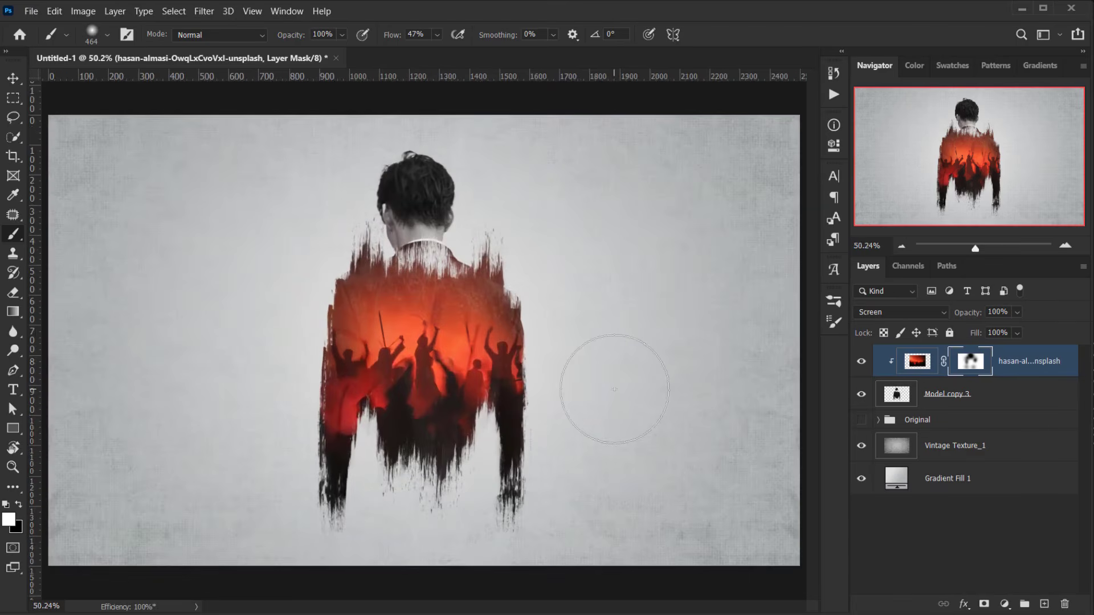
pyautogui.scroll(2, 430, 325)
pyautogui.scroll(1, 430, 325)
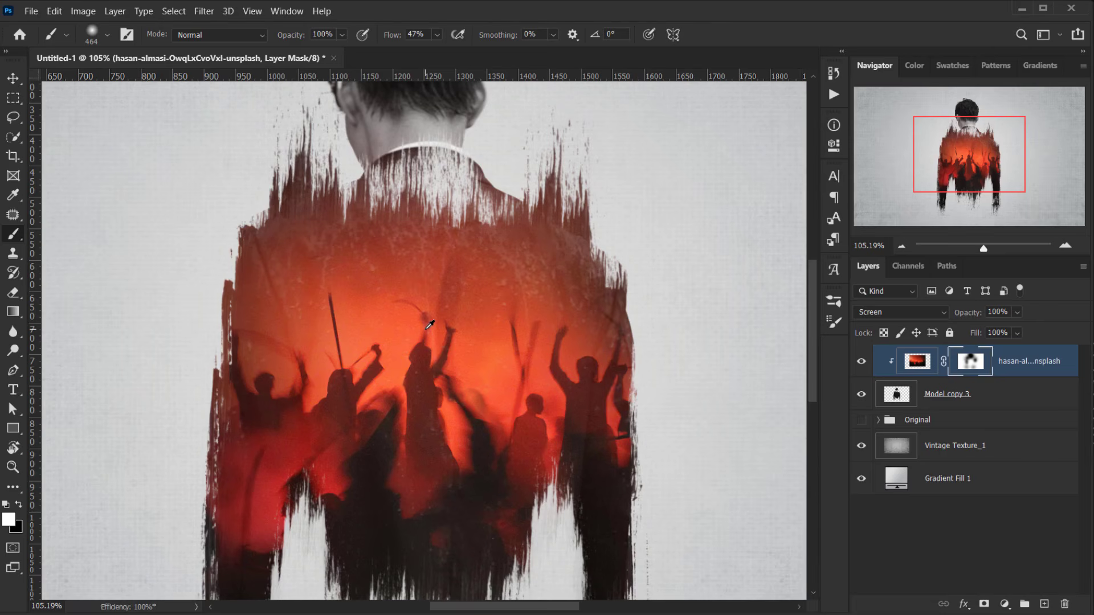
# Add a Gradient Map adjustment layer above the crowd photo and open its gradient for editing
pyautogui.scroll(-4, 430, 325)
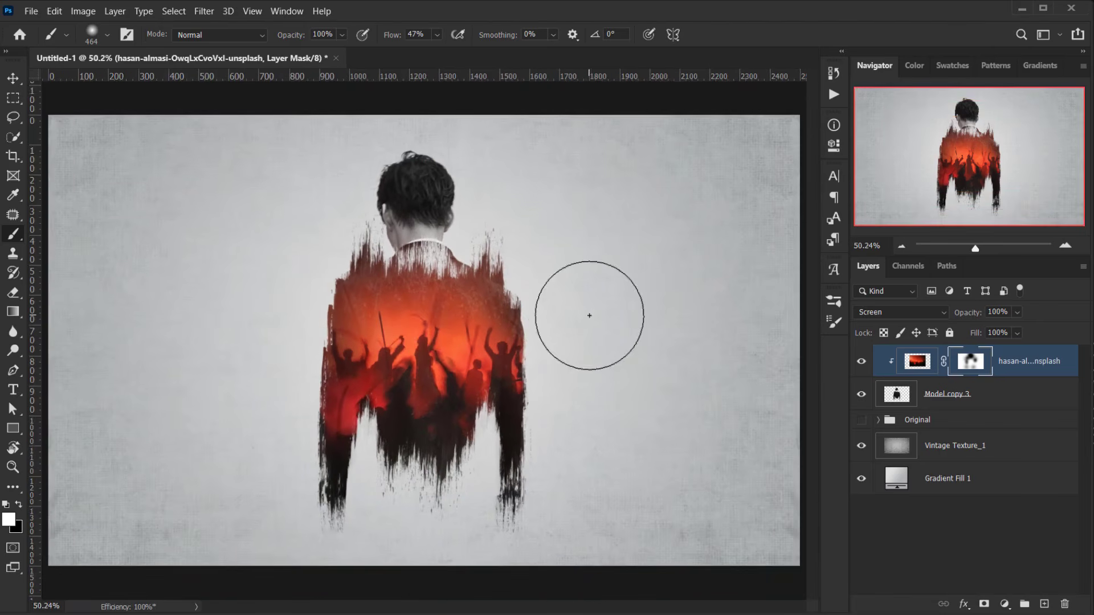
pyautogui.press('v')
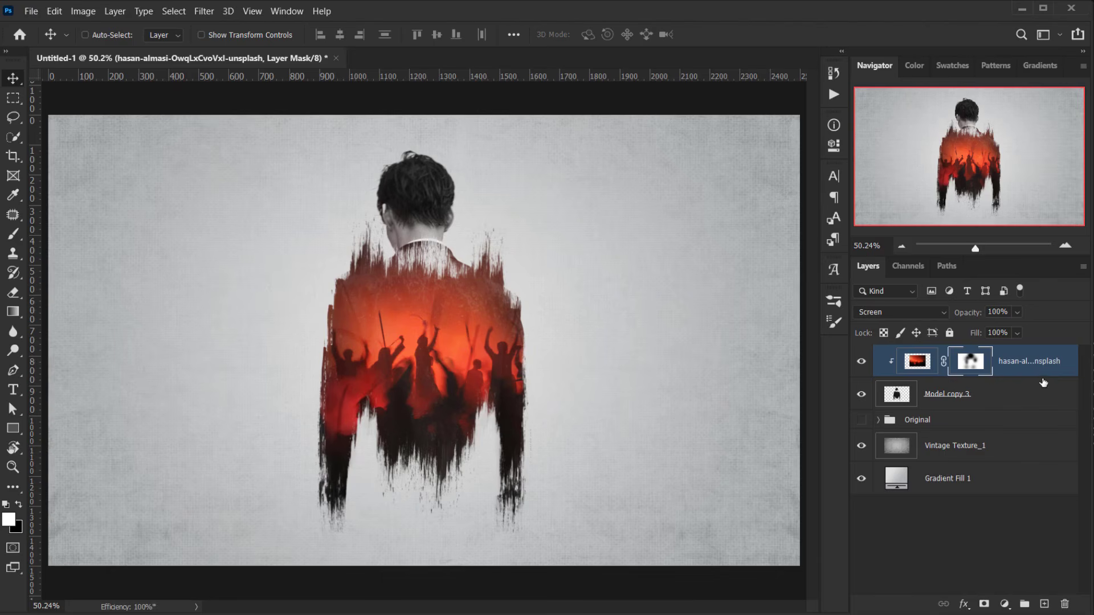
pyautogui.click(1004, 604)
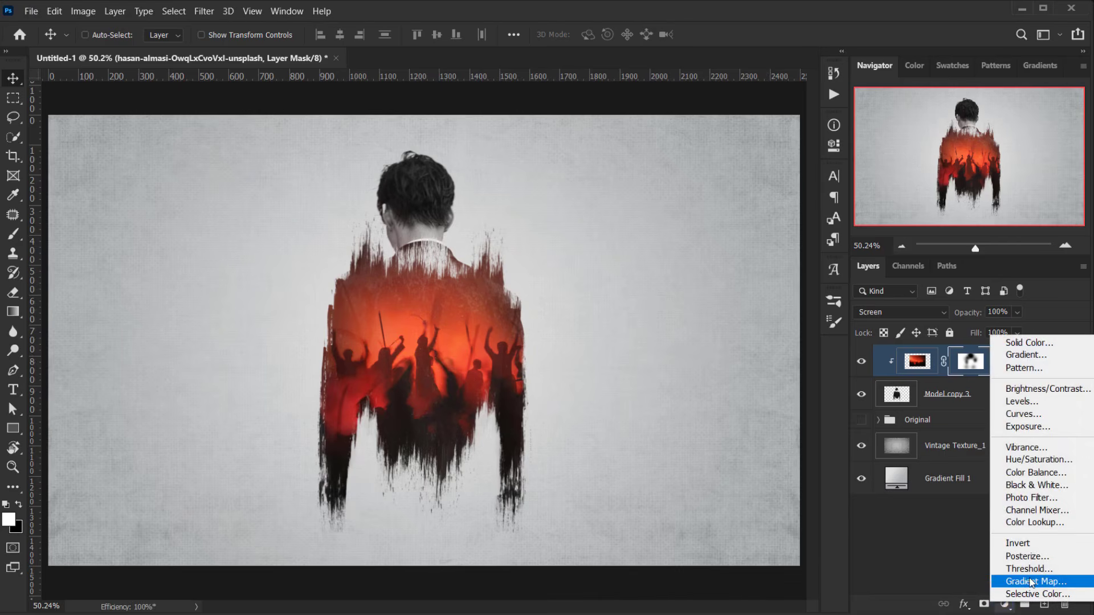
pyautogui.click(1032, 582)
pyautogui.click(767, 178)
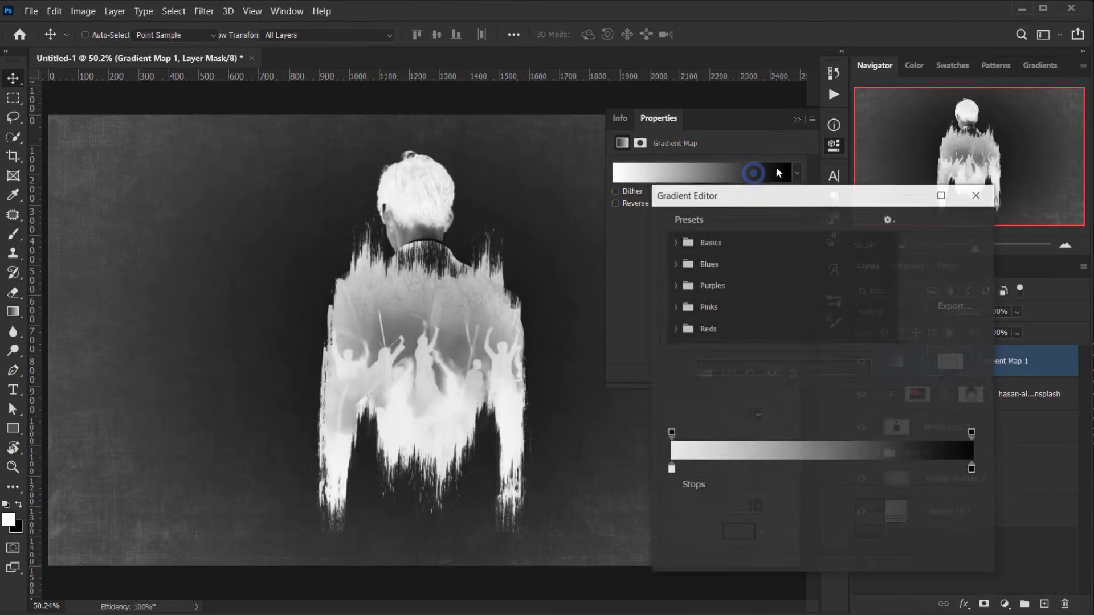
# Set the gradient's starting colour stop to dark navy blue #0c2743
pyautogui.doubleClick(671, 469)
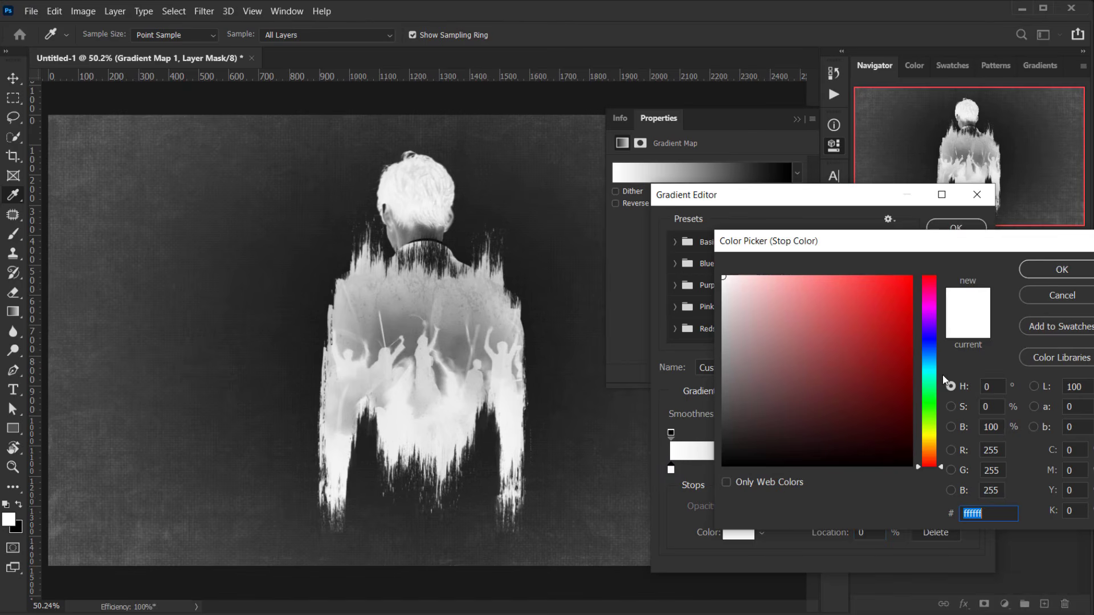
pyautogui.click(926, 361)
pyautogui.moveTo(927, 361); pyautogui.dragTo(928, 340)
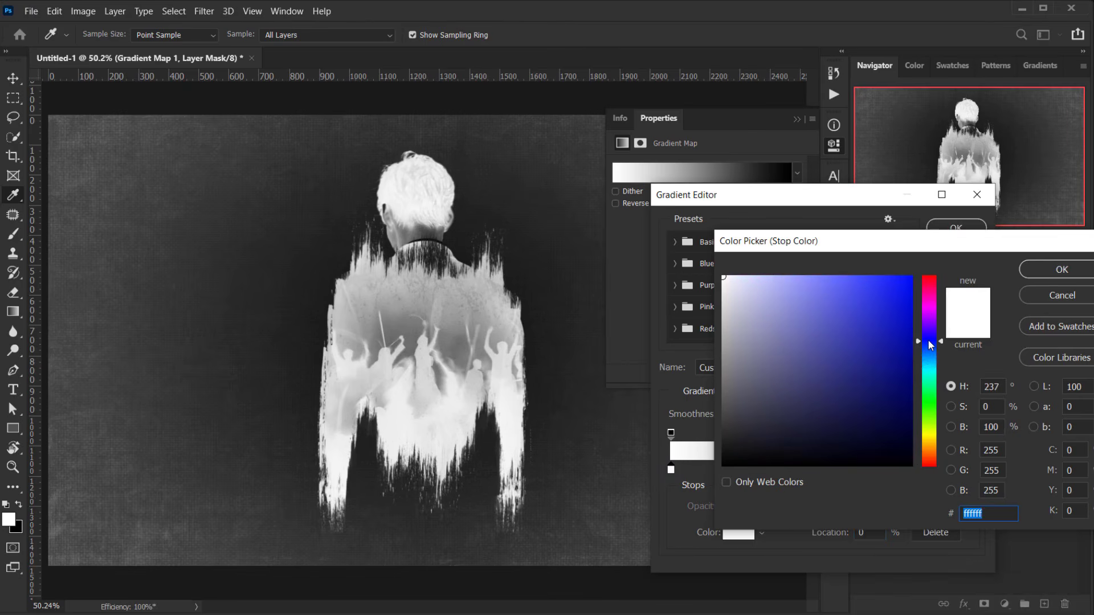
pyautogui.click(855, 407)
pyautogui.click(860, 416)
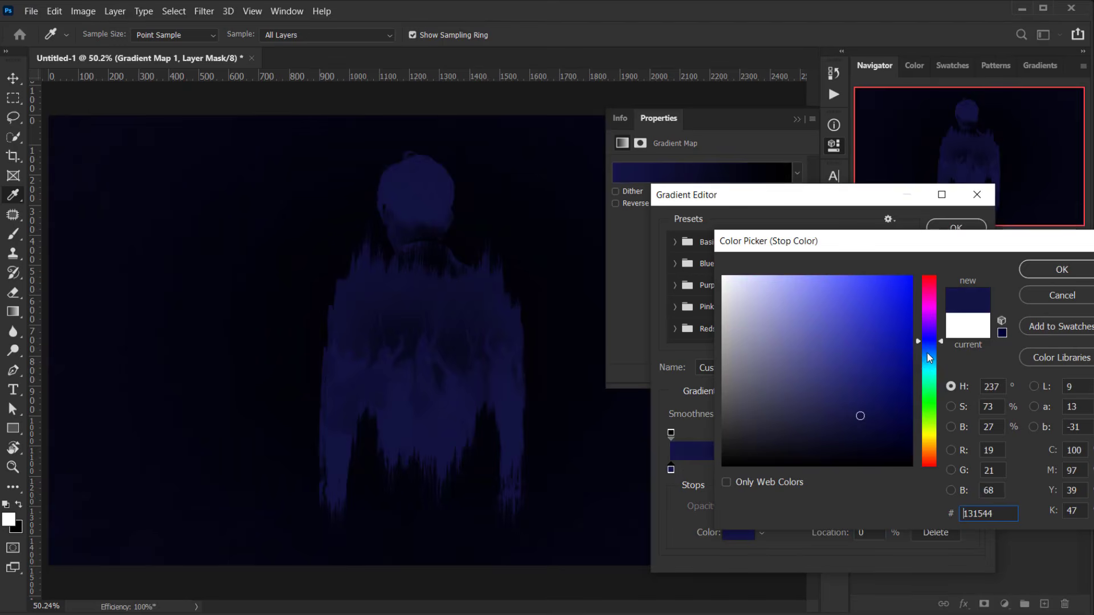
pyautogui.click(929, 356)
pyautogui.click(884, 431)
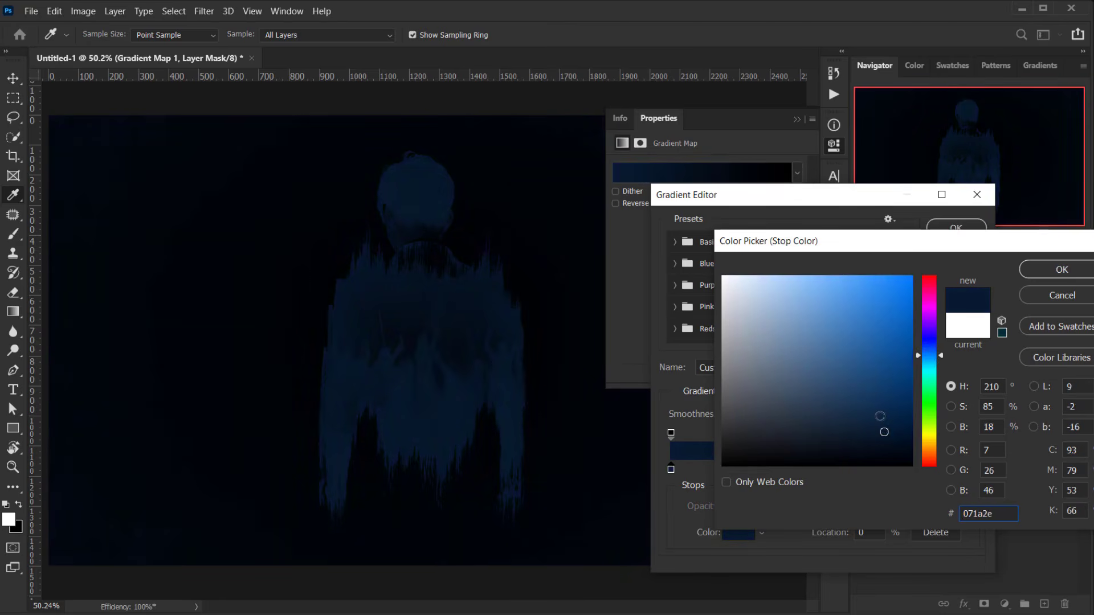
pyautogui.click(1061, 269)
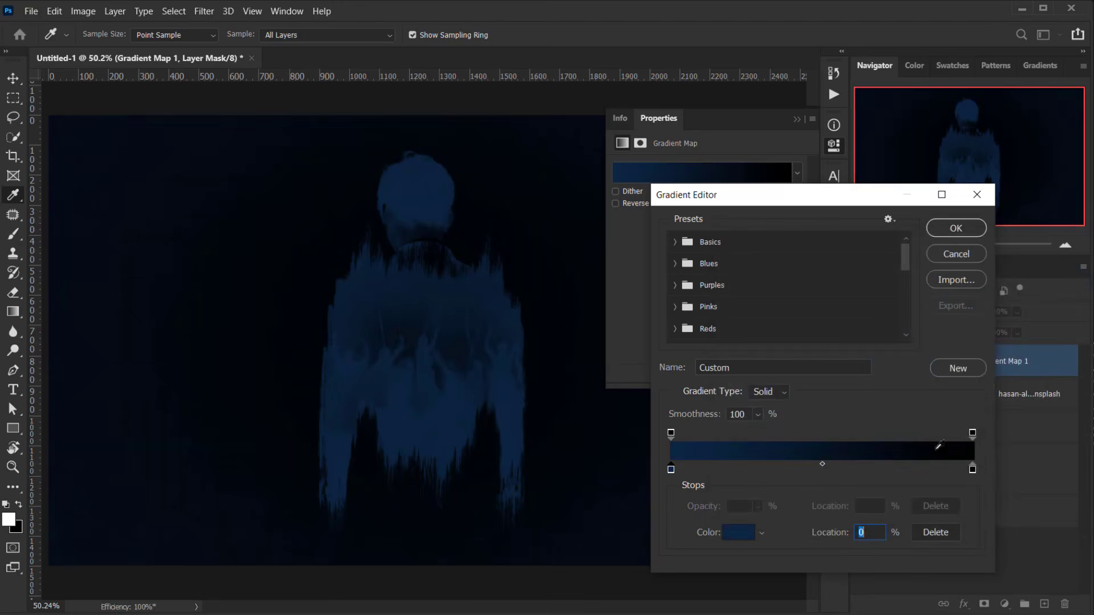
# Set the gradient's end colour stop to a muted orange, #d48351
pyautogui.doubleClick(971, 468)
pyautogui.click(928, 361)
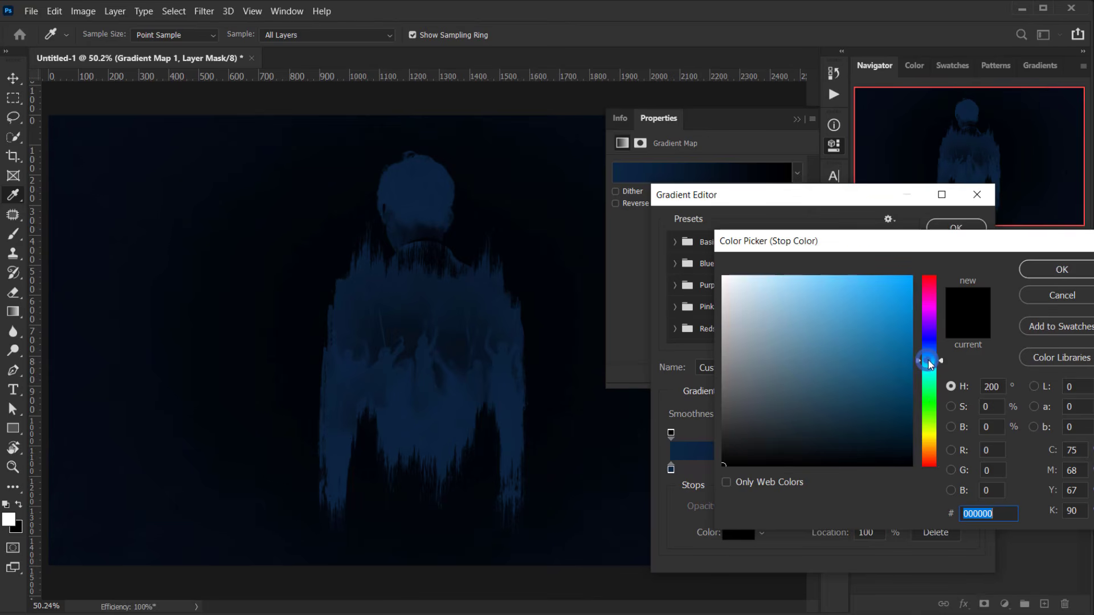
pyautogui.moveTo(928, 364); pyautogui.dragTo(928, 451)
pyautogui.click(903, 341)
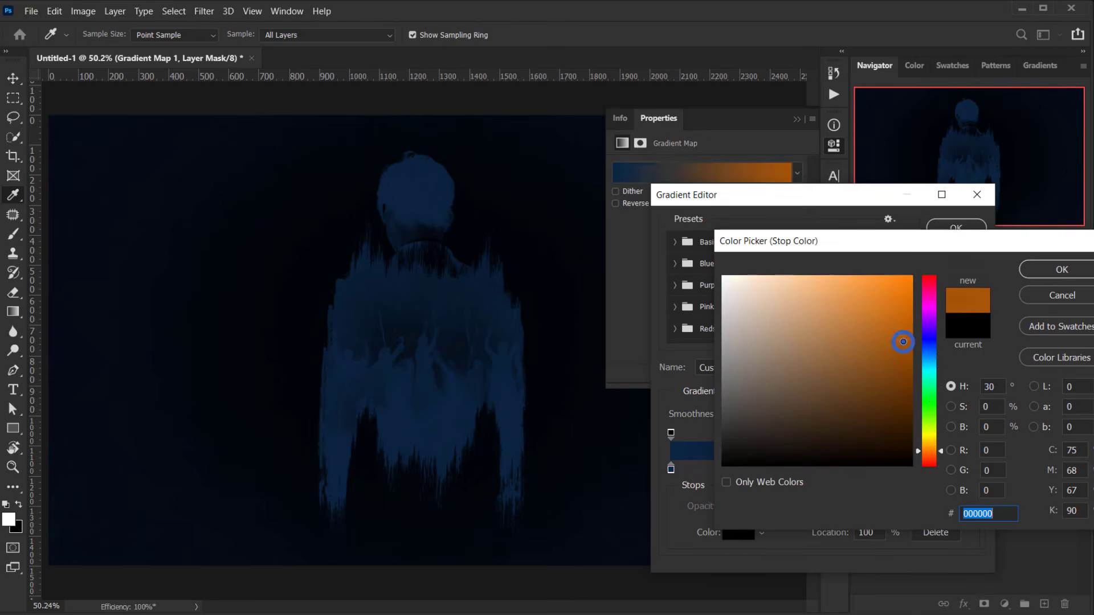
pyautogui.moveTo(903, 342)
pyautogui.mouseDown()
pyautogui.moveTo(902, 373)
pyautogui.moveTo(896, 293)
pyautogui.moveTo(901, 283)
pyautogui.moveTo(927, 288)
pyautogui.mouseUp()
pyautogui.moveTo(929, 293); pyautogui.dragTo(932, 442)
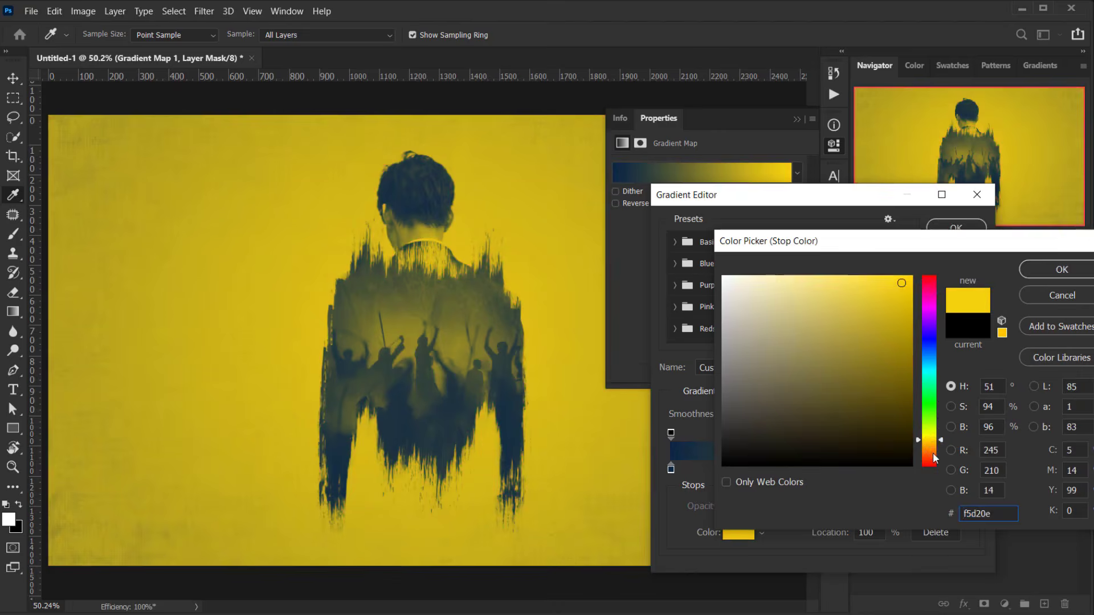
pyautogui.click(931, 454)
pyautogui.moveTo(881, 311); pyautogui.dragTo(866, 284)
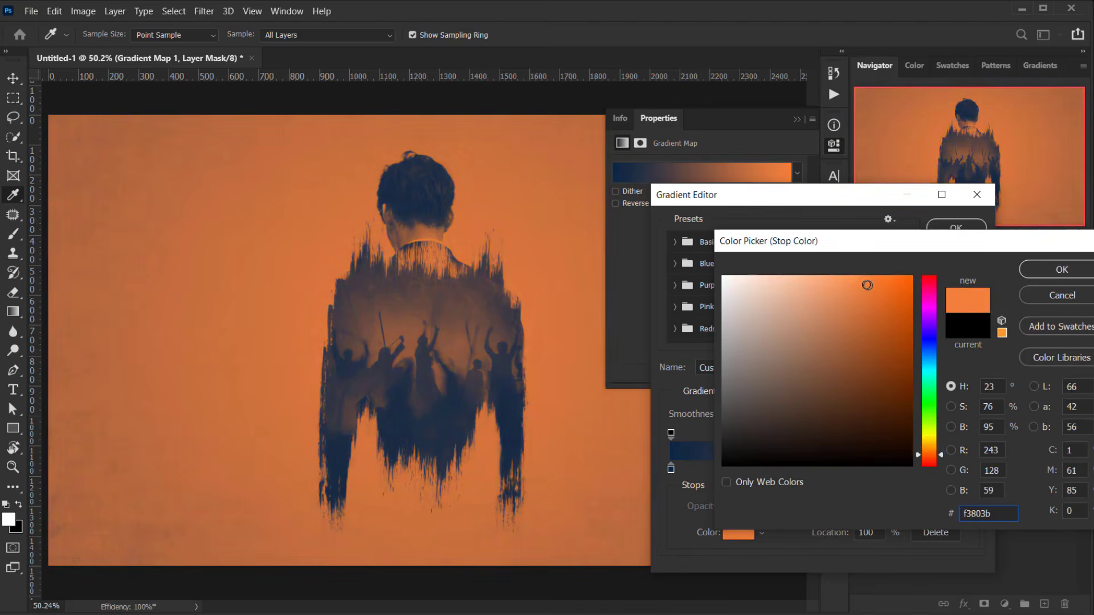
pyautogui.click(839, 307)
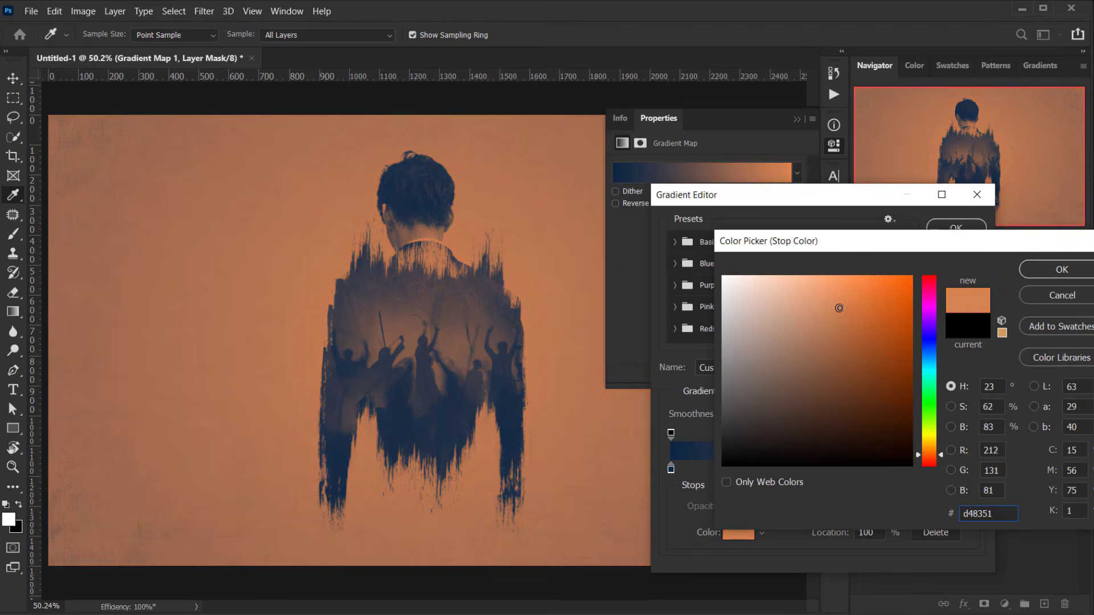
pyautogui.click(1058, 271)
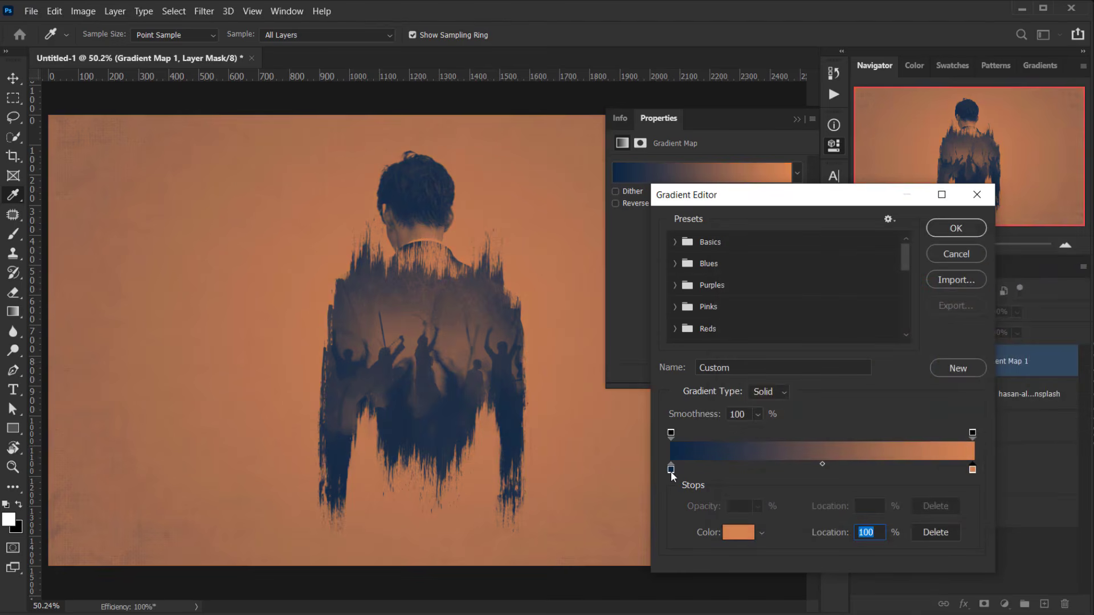
# Change the starting stop to #172d43, shift it slightly towards the middle of the gradient, and accept the gradient map
pyautogui.click(671, 469)
pyautogui.doubleClick(671, 468)
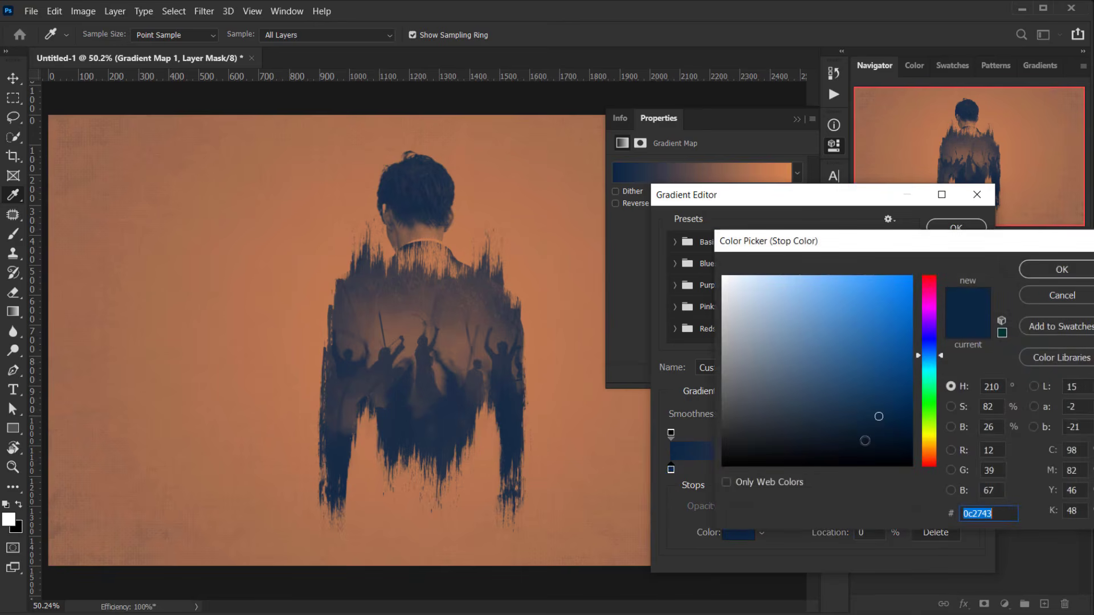
pyautogui.click(847, 415)
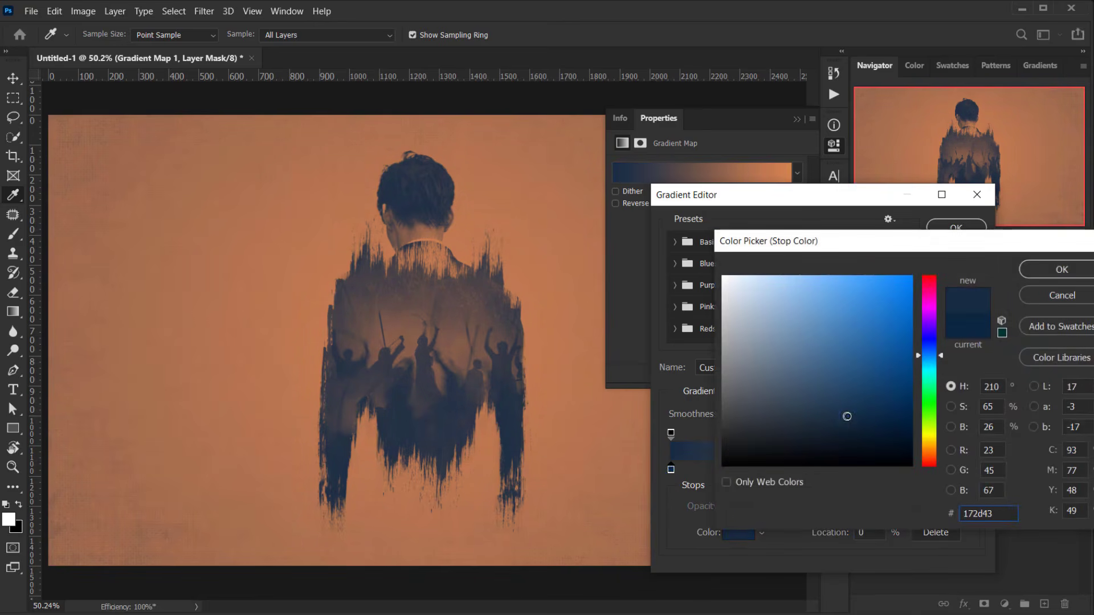
pyautogui.click(1059, 270)
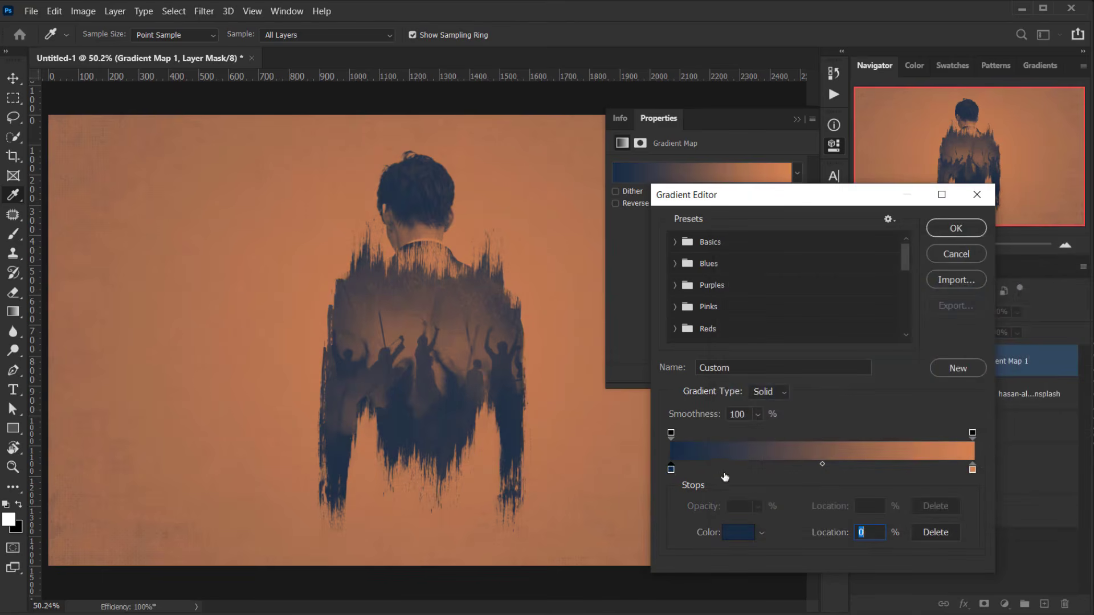
pyautogui.moveTo(671, 473); pyautogui.dragTo(695, 473)
pyautogui.click(968, 228)
pyautogui.click(796, 120)
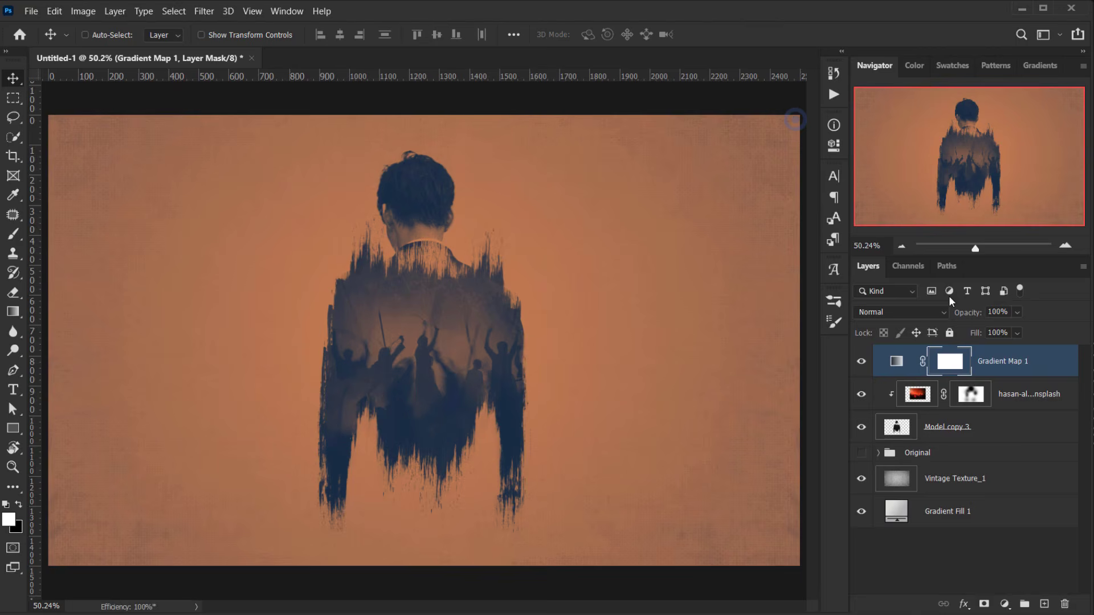
# Set the Gradient Map layer's blend mode to Soft Light and its opacity to 30%
pyautogui.click(905, 312)
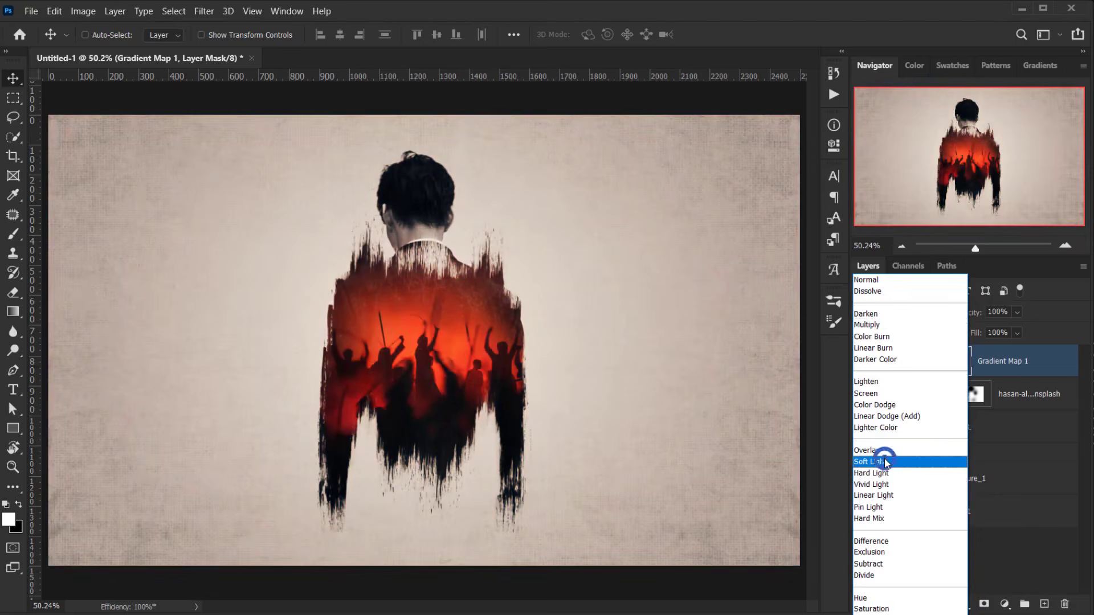
pyautogui.click(880, 462)
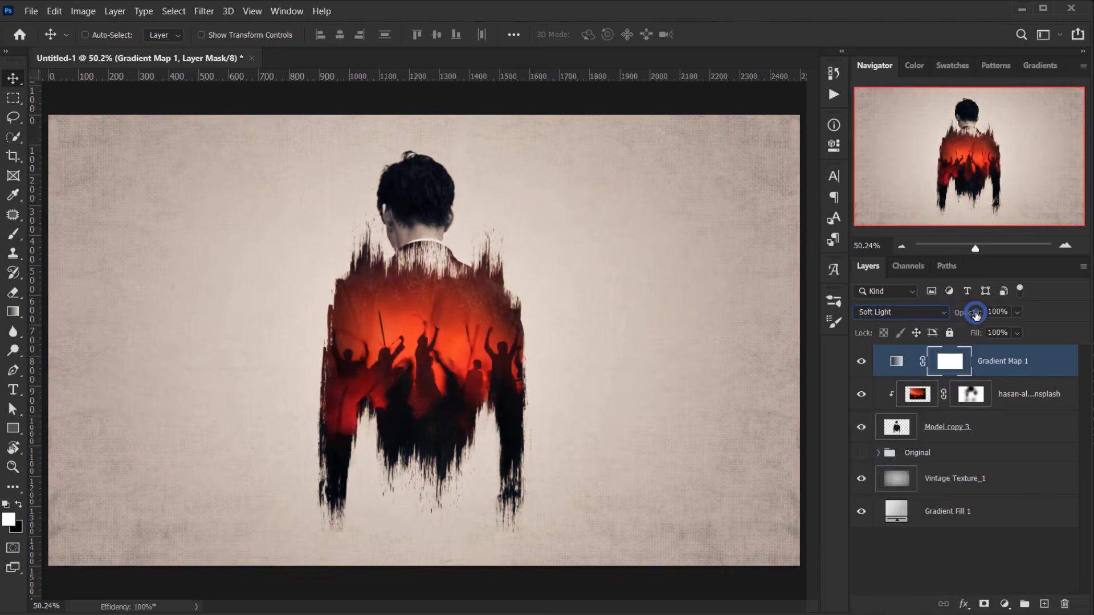
pyautogui.moveTo(983, 313); pyautogui.dragTo(702, 327)
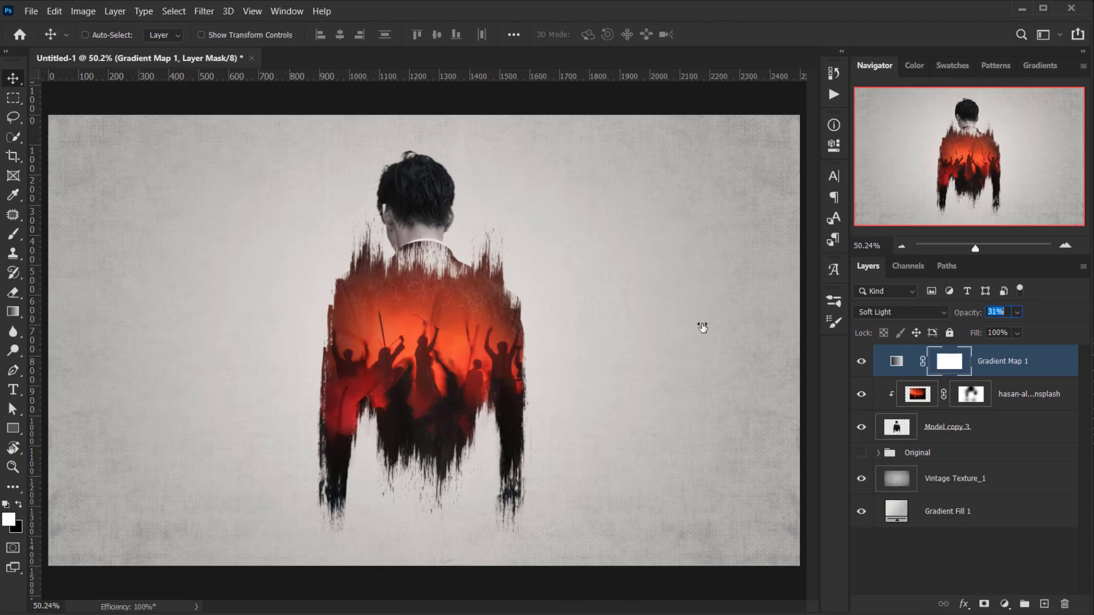
pyautogui.moveTo(702, 327); pyautogui.dragTo(701, 327)
# Compare the poster with and without the gradient map and examine the tones around the neck and collar
pyautogui.click(859, 364)
pyautogui.click(858, 364)
pyautogui.scroll(-2, 476, 425)
pyautogui.scroll(2, 419, 322)
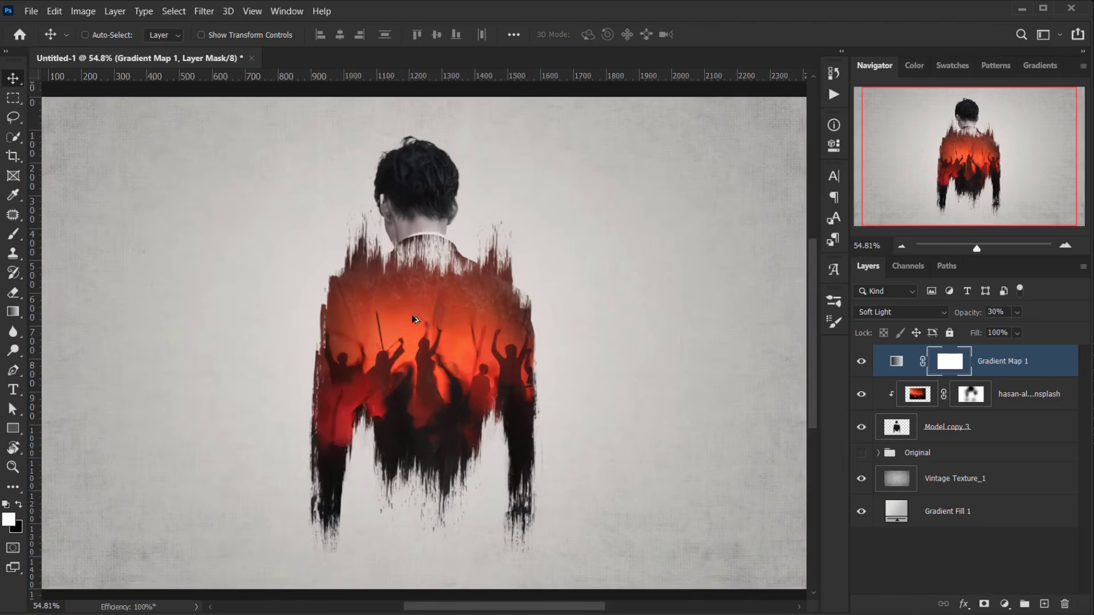
pyautogui.scroll(-1, 399, 336)
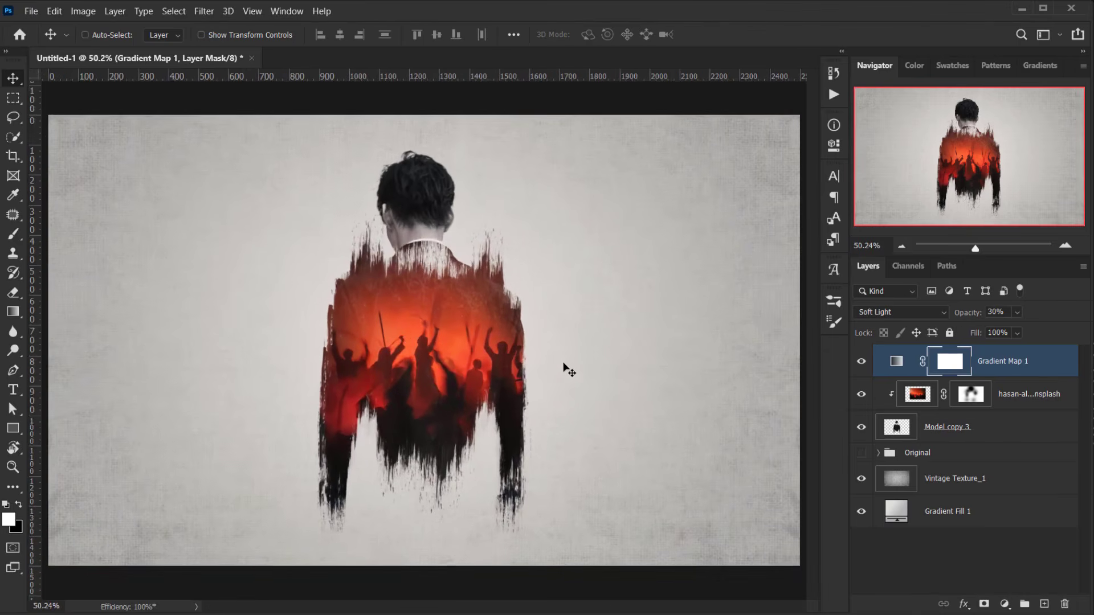
pyautogui.scroll(2, 376, 206)
pyautogui.scroll(3, 376, 206)
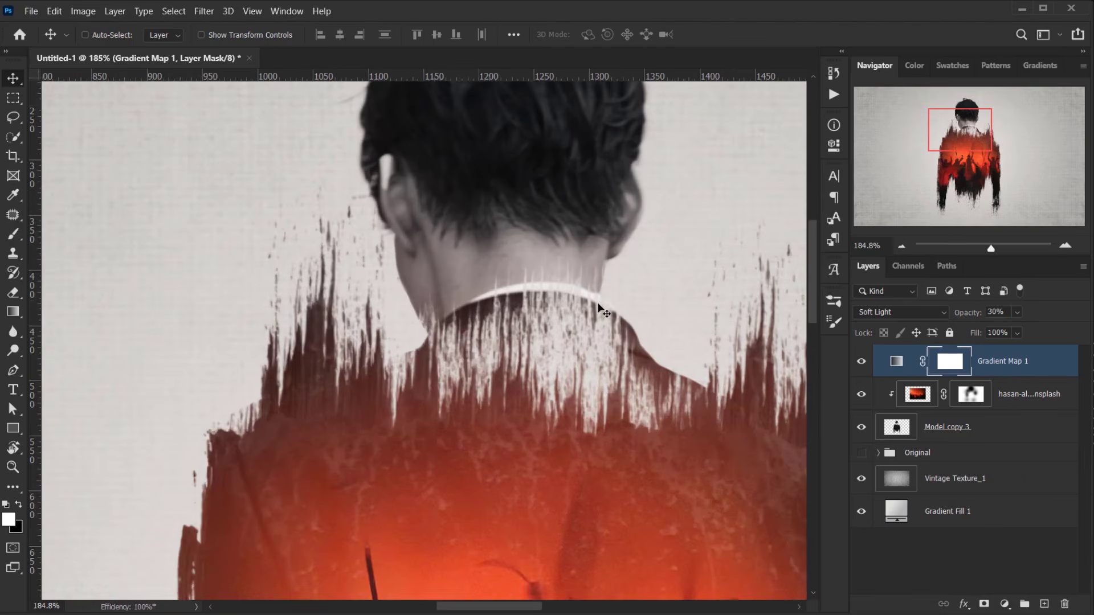
pyautogui.scroll(-4, 640, 393)
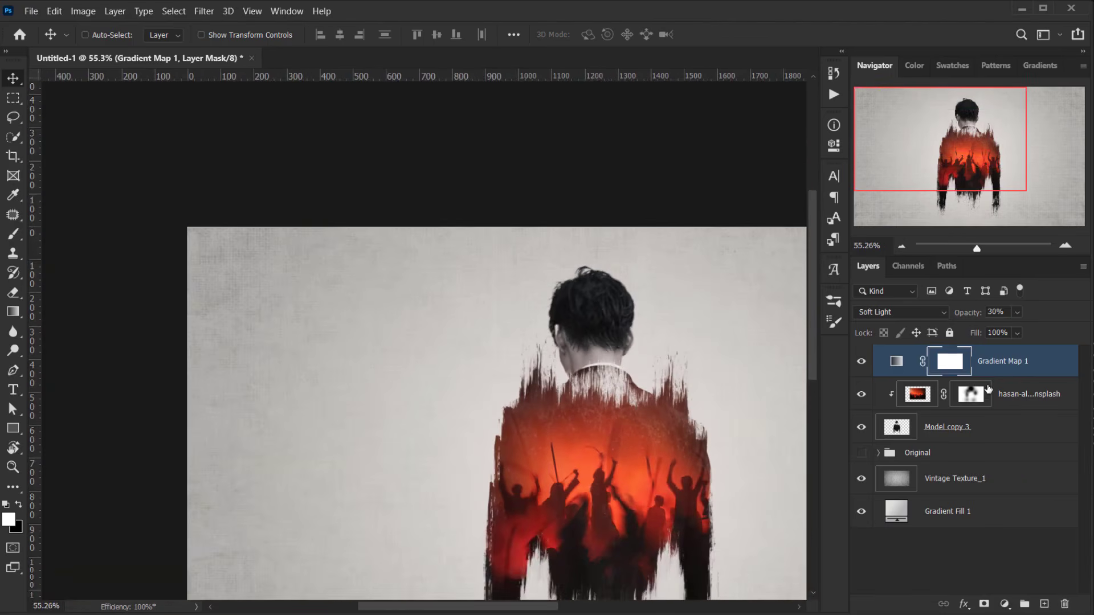
pyautogui.scroll(-1, 635, 385)
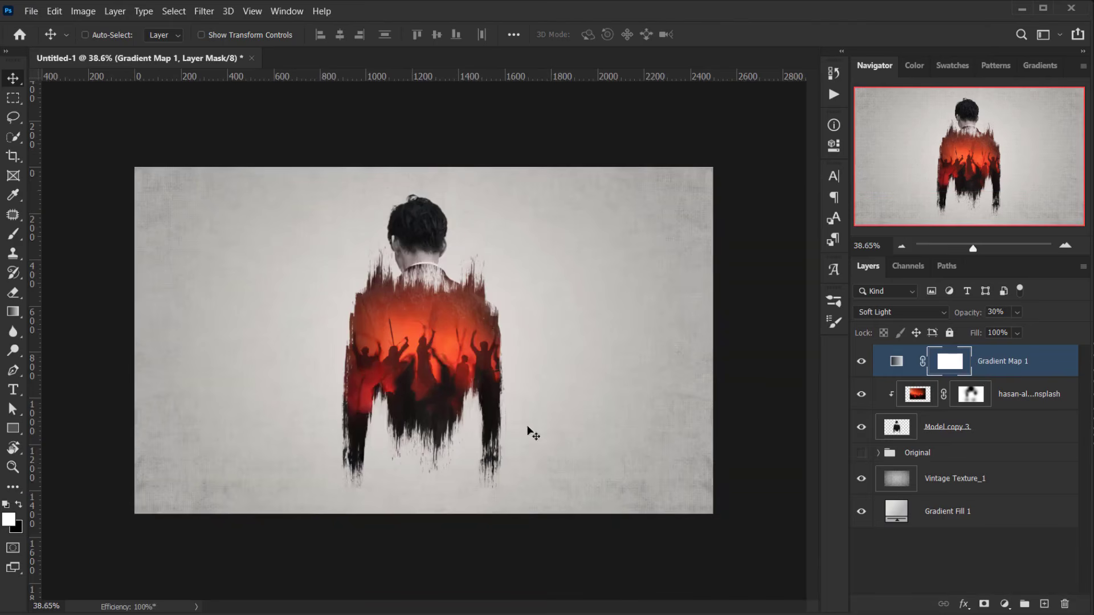
# Create a new empty layer above the gradient map and name it Light
pyautogui.click(1044, 604)
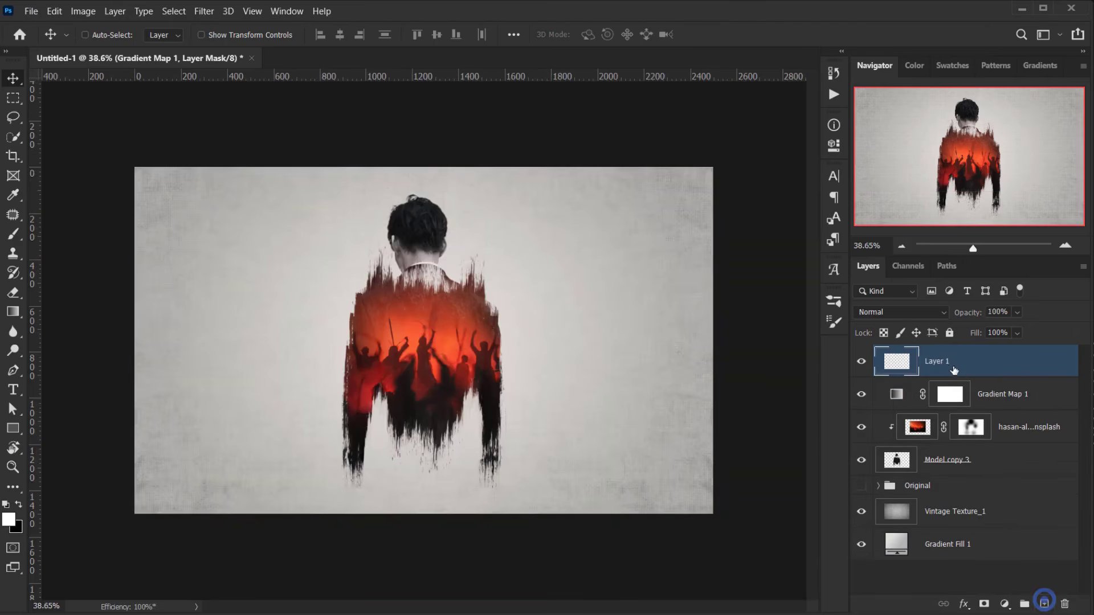
pyautogui.doubleClick(937, 361)
pyautogui.write('Lig')
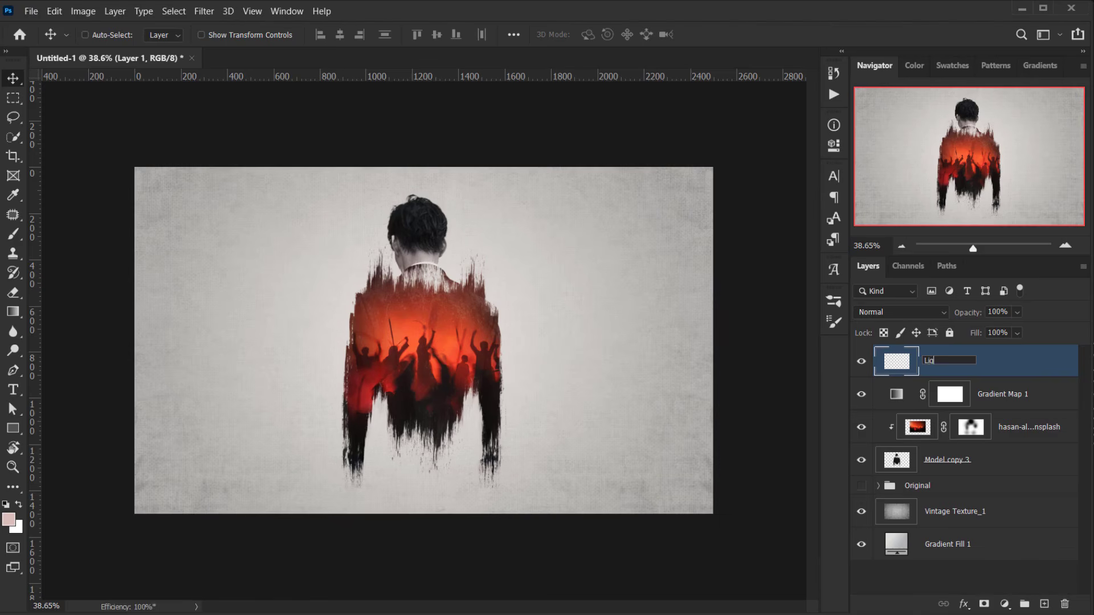
pyautogui.write('ht')
pyautogui.press('Return')
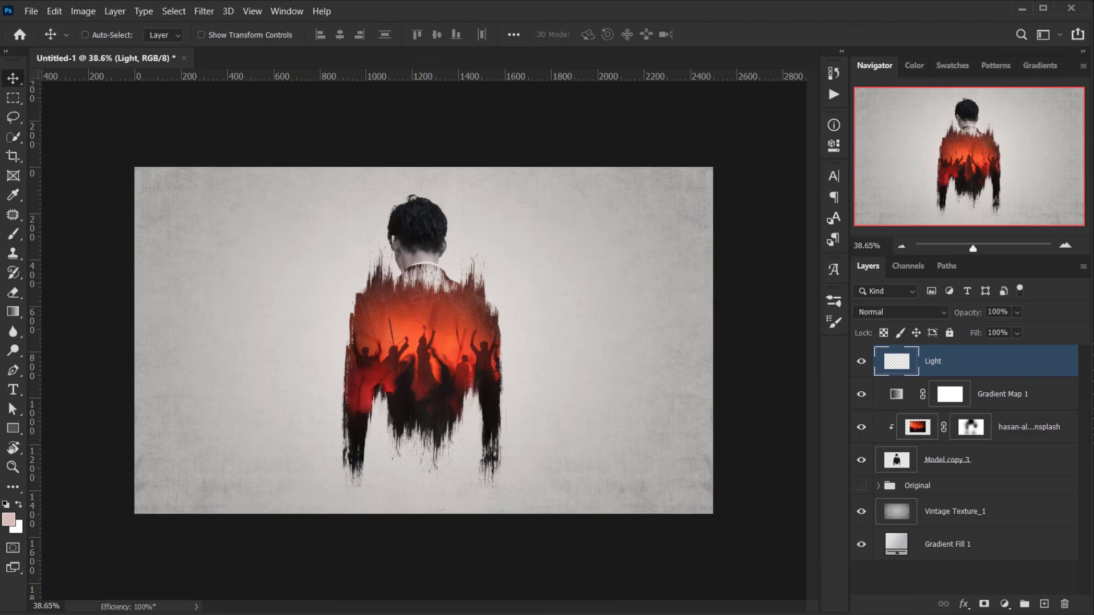
# Select the Gradient tool and choose the foreground-to-transparent preset from the Basics gradients
pyautogui.moveTo(12, 311); pyautogui.dragTo(56, 310)
pyautogui.click(56, 310)
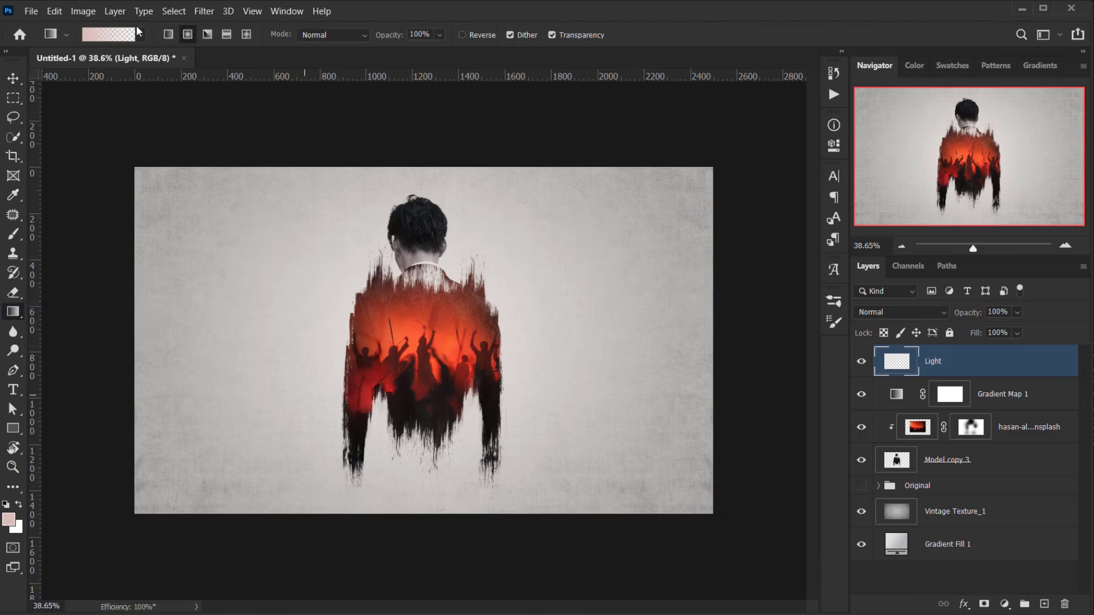
pyautogui.click(140, 36)
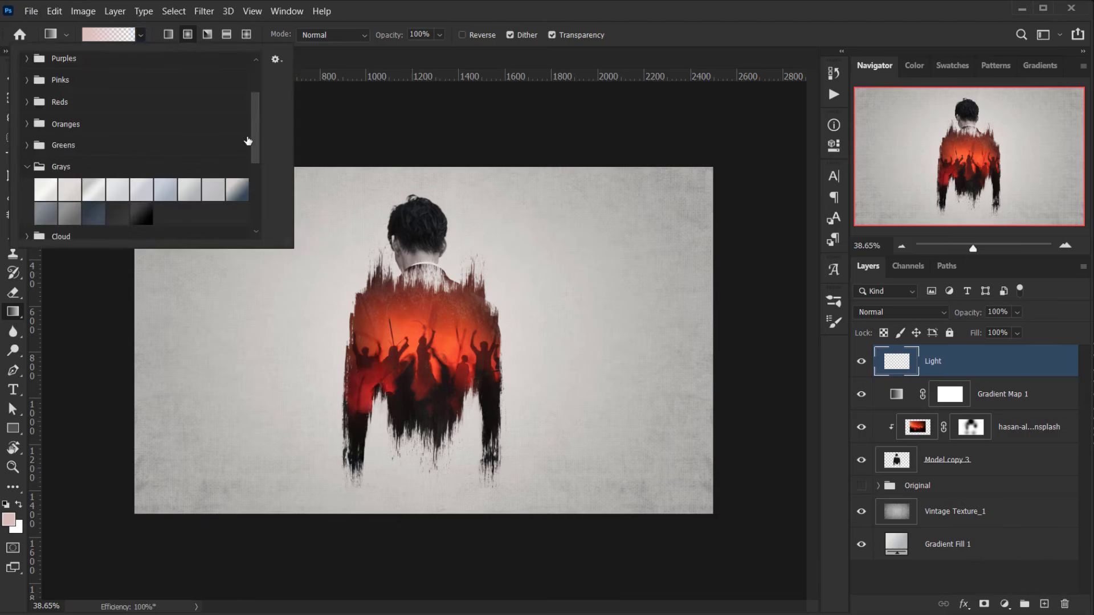
pyautogui.scroll(3, 128, 163)
pyautogui.click(70, 87)
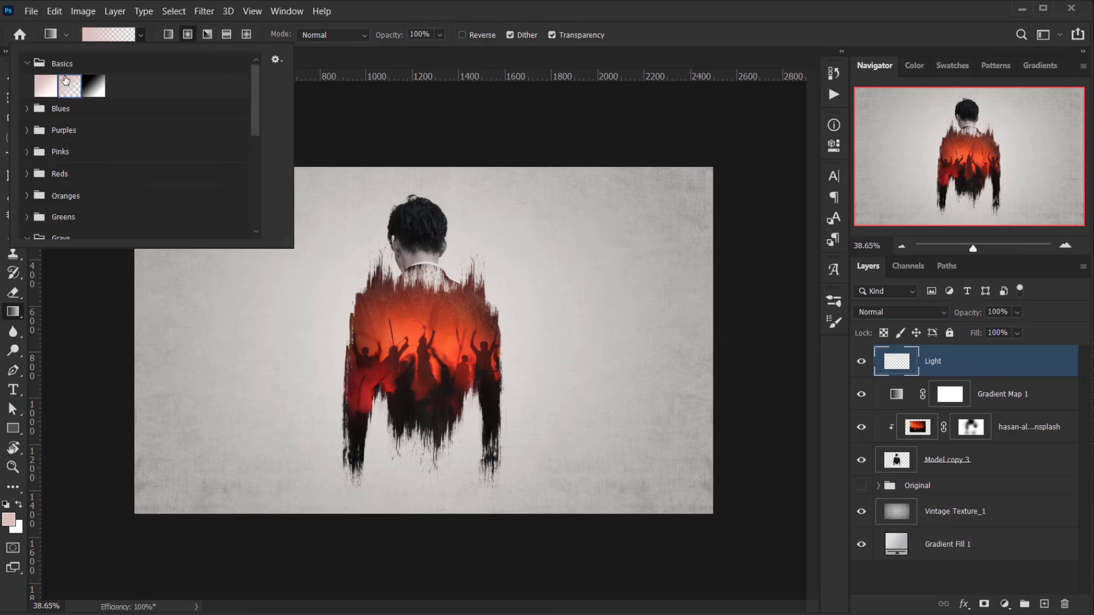
pyautogui.click(333, 26)
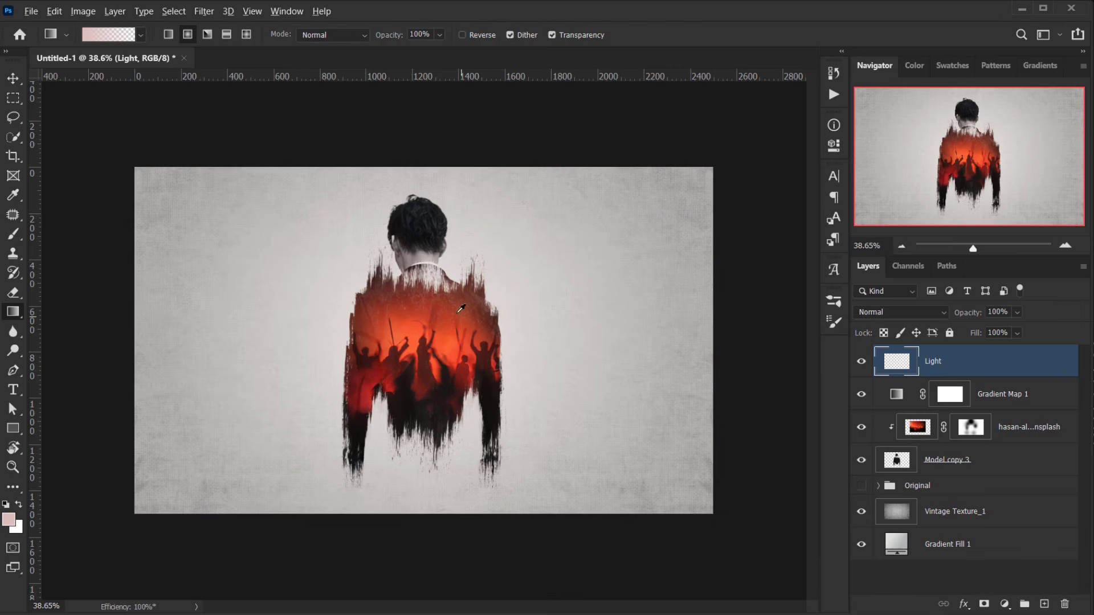
# Sample the light grey background beside the man's neck and draw a soft radial glow over the nape and collar on the Light layer
pyautogui.scroll(3, 461, 308)
pyautogui.keyDown('alt'); pyautogui.click(464, 225); pyautogui.keyUp('alt')
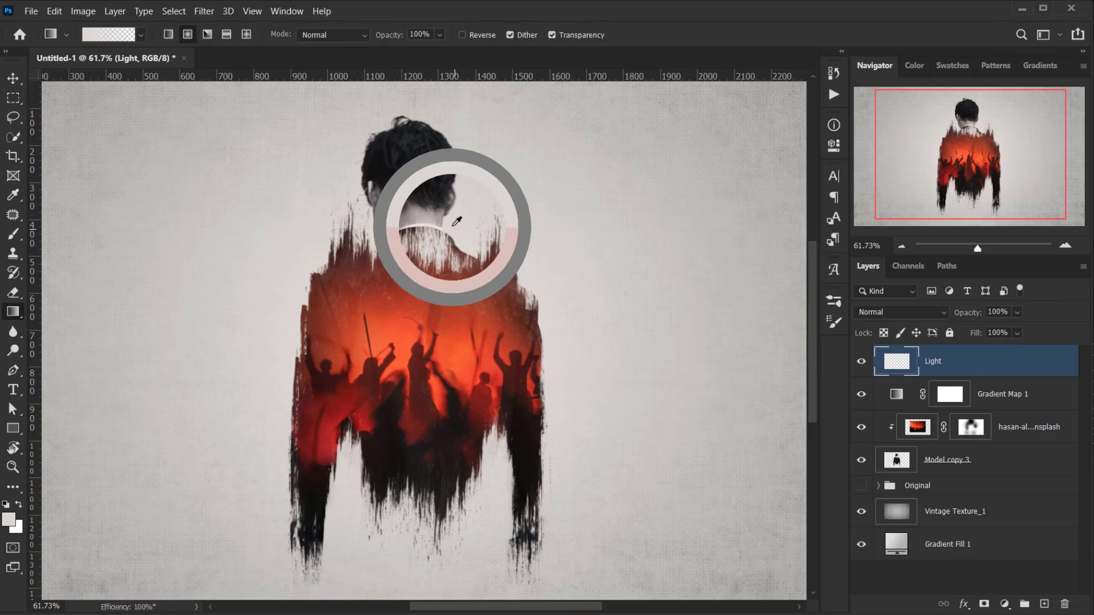
pyautogui.moveTo(456, 221); pyautogui.dragTo(449, 220)
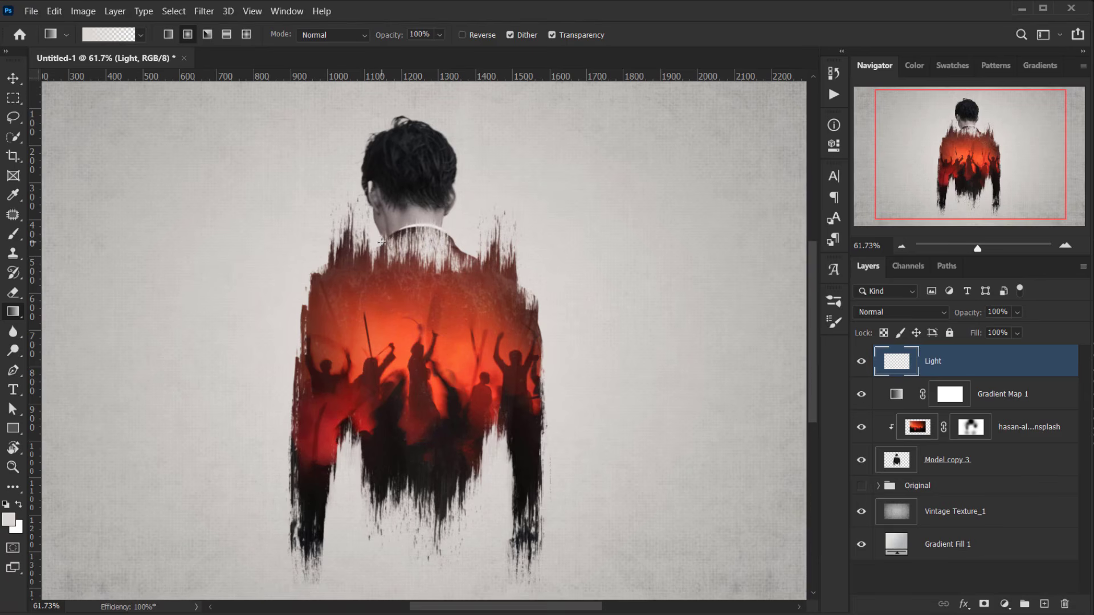
pyautogui.moveTo(381, 242); pyautogui.dragTo(479, 193)
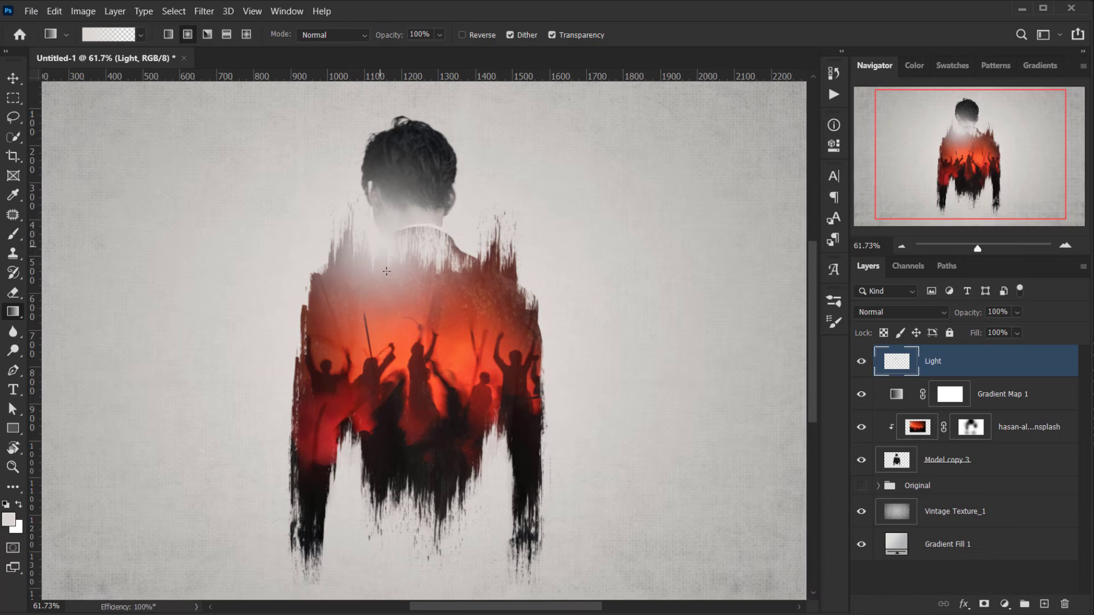
# Sample the bright orange-red from the crowd and draw radial glows between the torso and each arm
pyautogui.keyDown('alt'); pyautogui.scroll(-2, 387, 276); pyautogui.keyUp('alt')
pyautogui.keyDown('alt'); pyautogui.scroll(4, 447, 443); pyautogui.keyUp('alt')
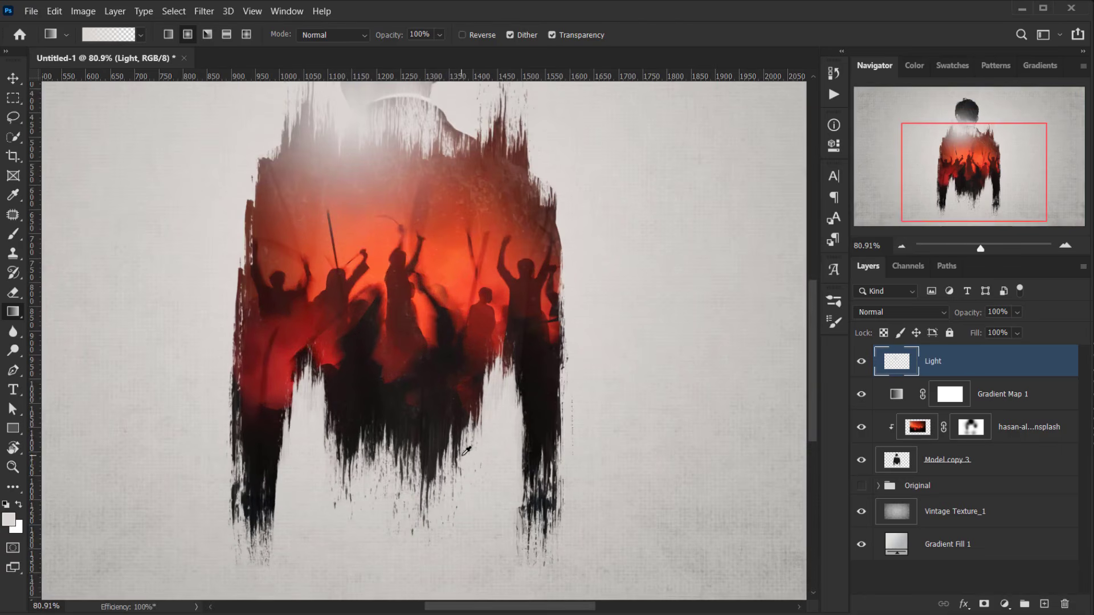
pyautogui.keyDown('alt'); pyautogui.click(491, 274); pyautogui.keyUp('alt')
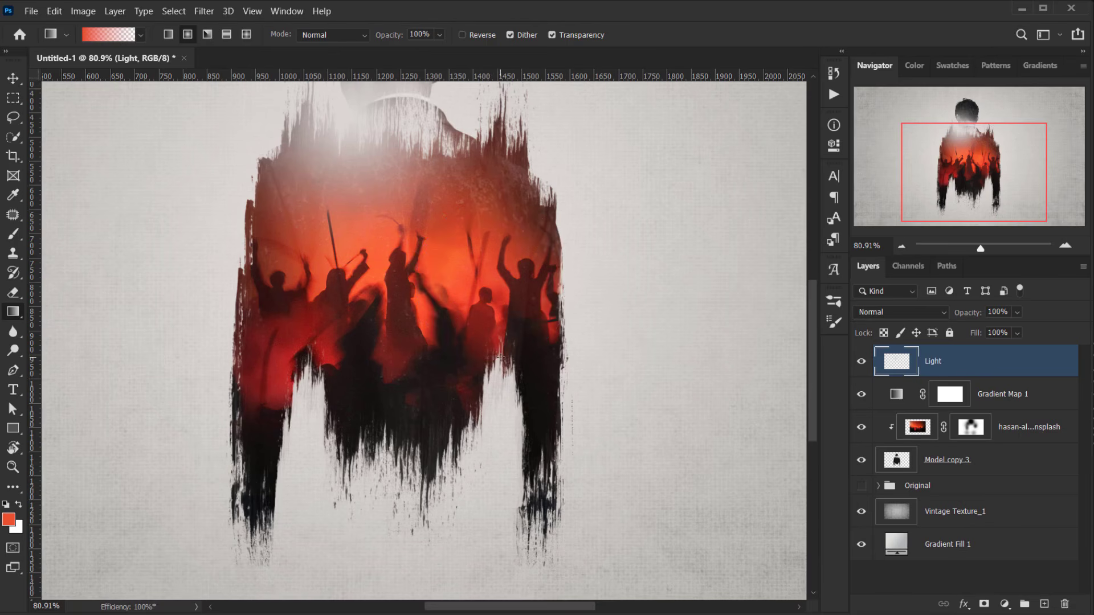
pyautogui.moveTo(497, 359); pyautogui.dragTo(323, 471)
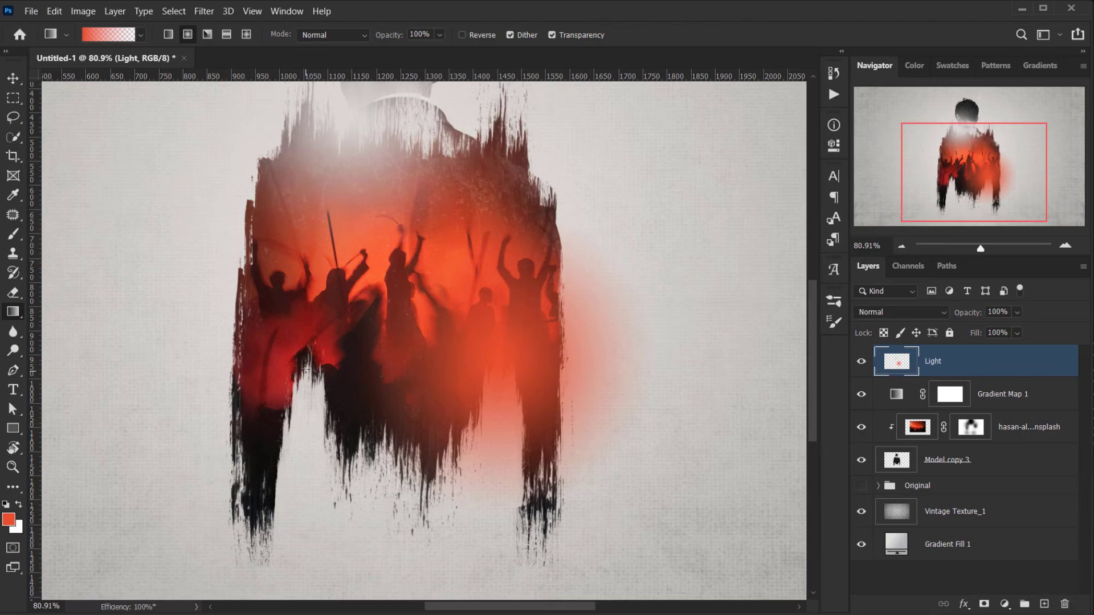
pyautogui.moveTo(307, 367); pyautogui.dragTo(348, 326)
# Set the Light layer's blend mode to Screen and its opacity to 46%
pyautogui.hotkey('ctrl', '0')
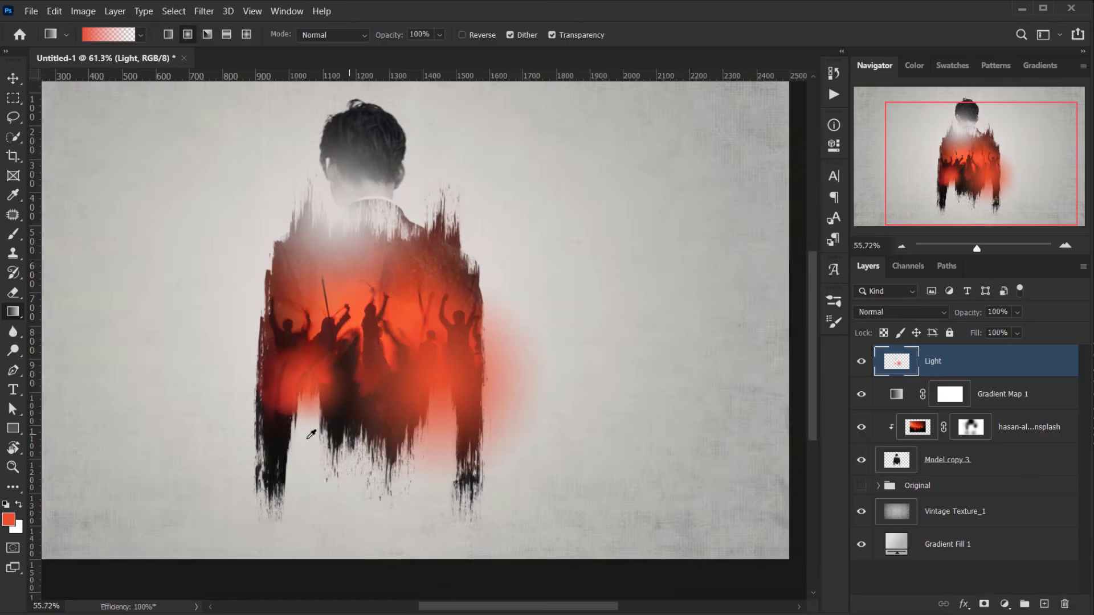
pyautogui.click(916, 312)
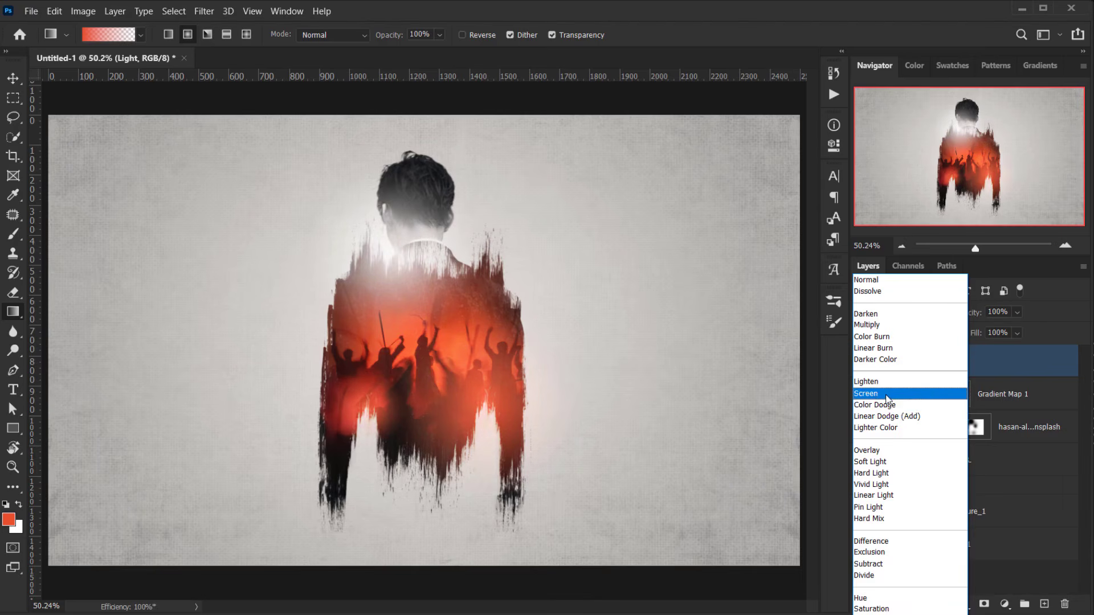
pyautogui.click(887, 399)
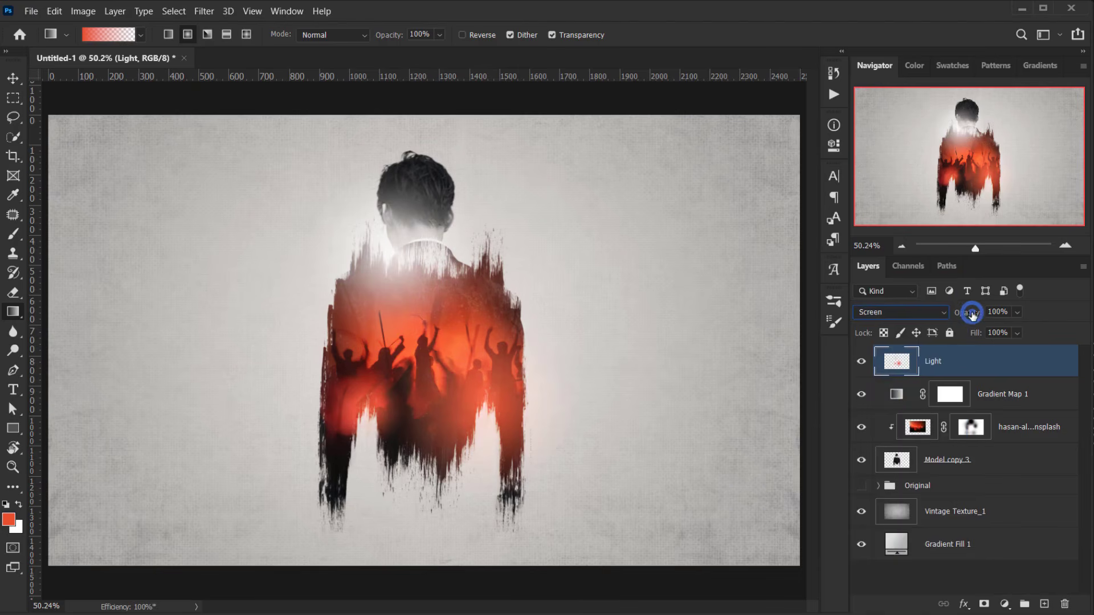
pyautogui.moveTo(968, 312); pyautogui.dragTo(931, 318)
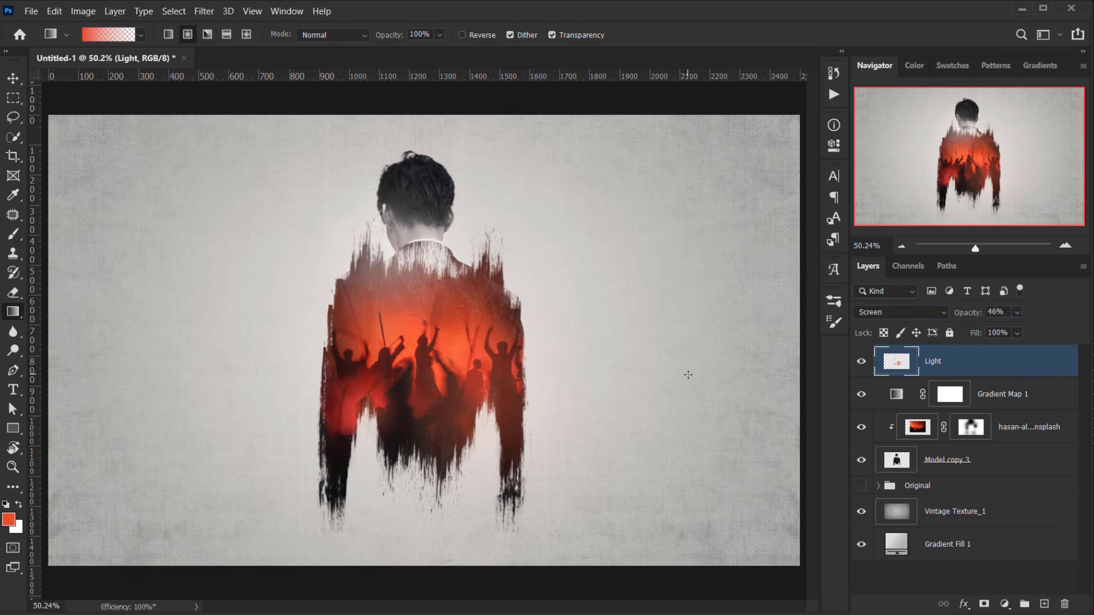
# Compare the poster with and without the Light layer and set the layer's opacity to 42%
pyautogui.keyDown('alt'); pyautogui.scroll(-3, 569, 404); pyautogui.keyUp('alt')
pyautogui.click(859, 364)
pyautogui.click(859, 363)
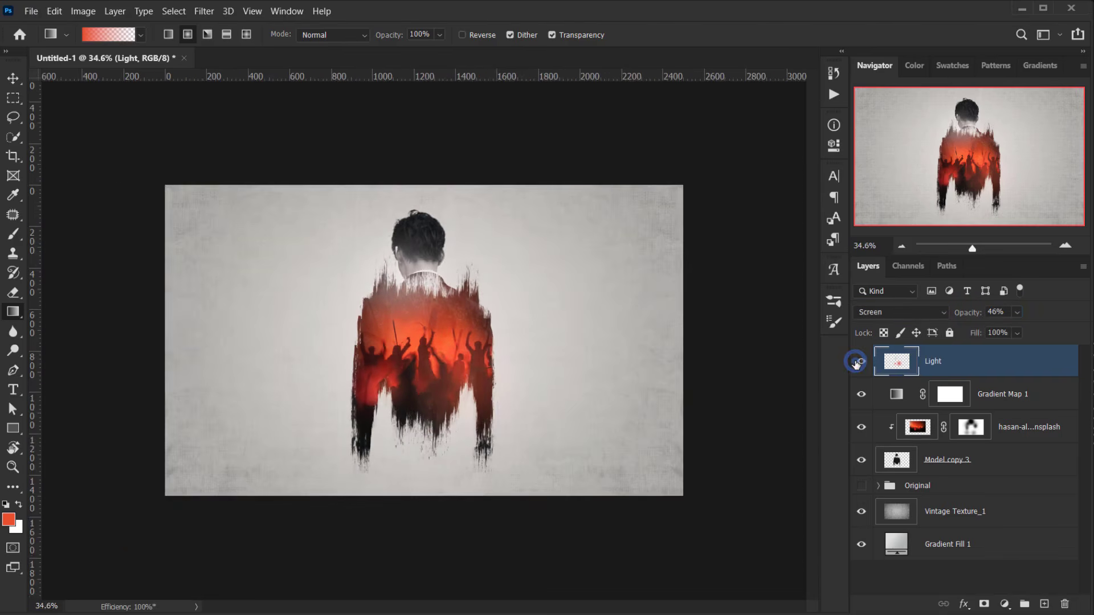
pyautogui.click(859, 364)
pyautogui.click(859, 363)
pyautogui.moveTo(973, 312); pyautogui.dragTo(971, 316)
pyautogui.press('Return')
# Examine the glow over the neck, crowd and arms both close up and across the whole poster
pyautogui.hotkey('ctrl', '+')
pyautogui.scroll(1, 521, 291)
pyautogui.scroll(-1, 399, 385)
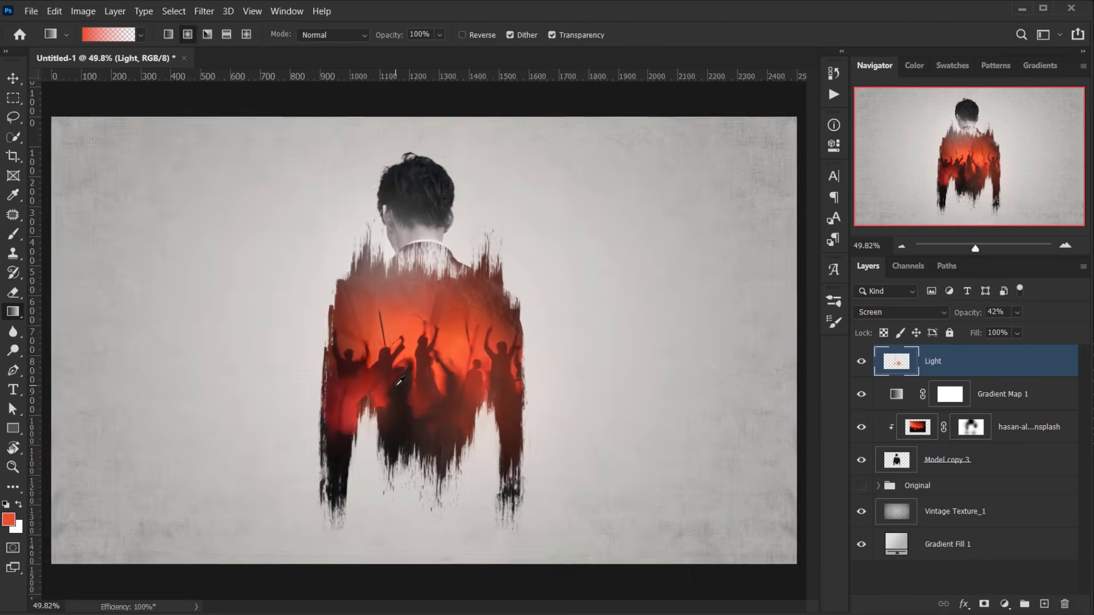
pyautogui.scroll(-1, 399, 385)
pyautogui.scroll(1, 398, 385)
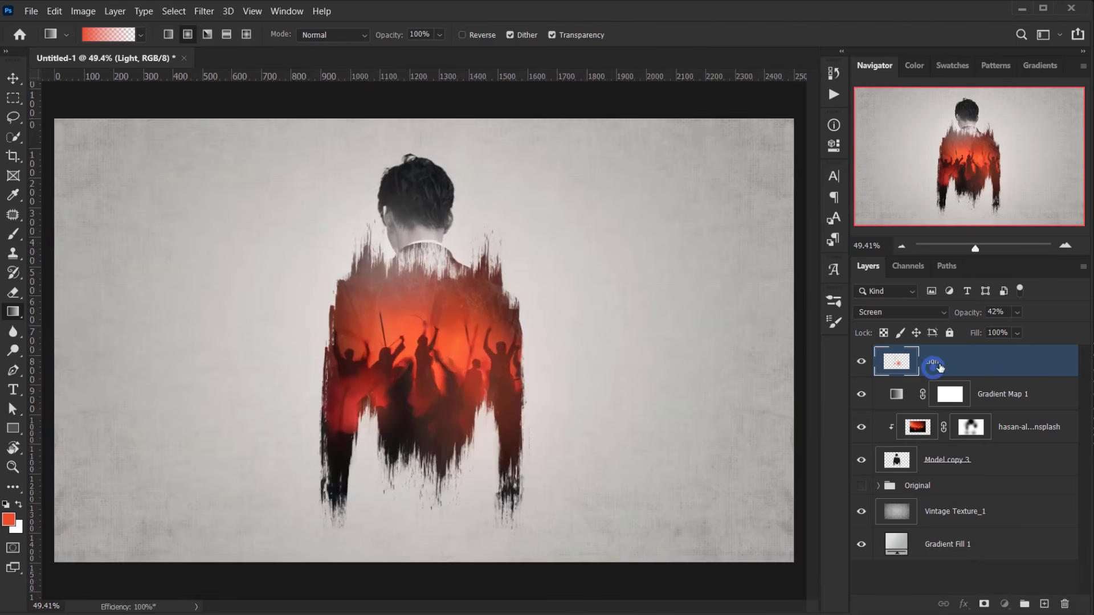
pyautogui.scroll(-1, 404, 343)
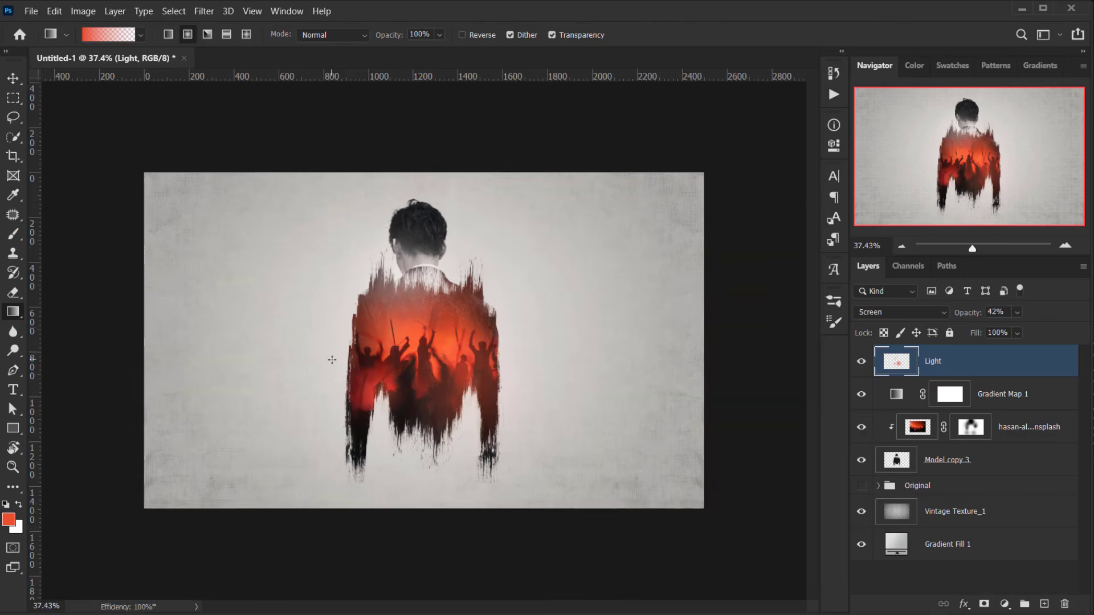
pyautogui.scroll(1, 427, 341)
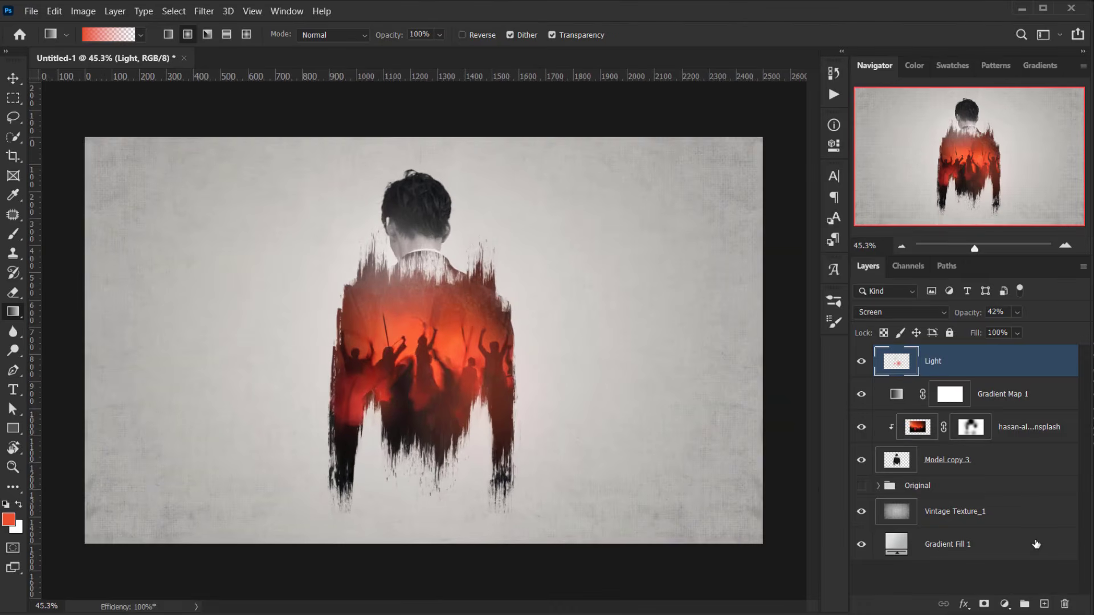
# Add a Solid Color fill layer in a muted brown above the Light layer
pyautogui.click(1005, 604)
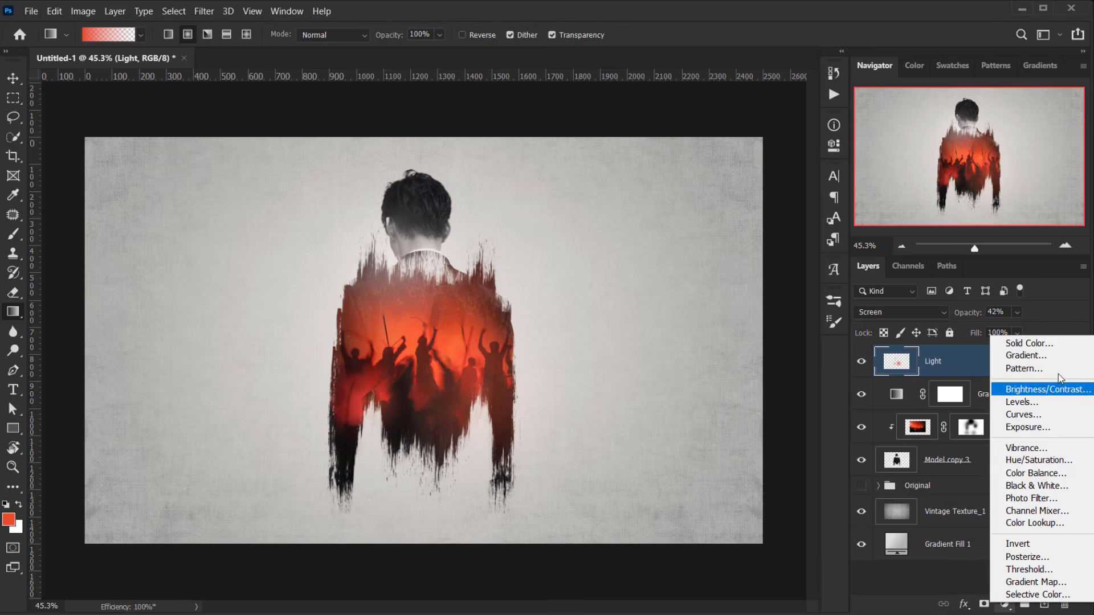
pyautogui.click(1059, 348)
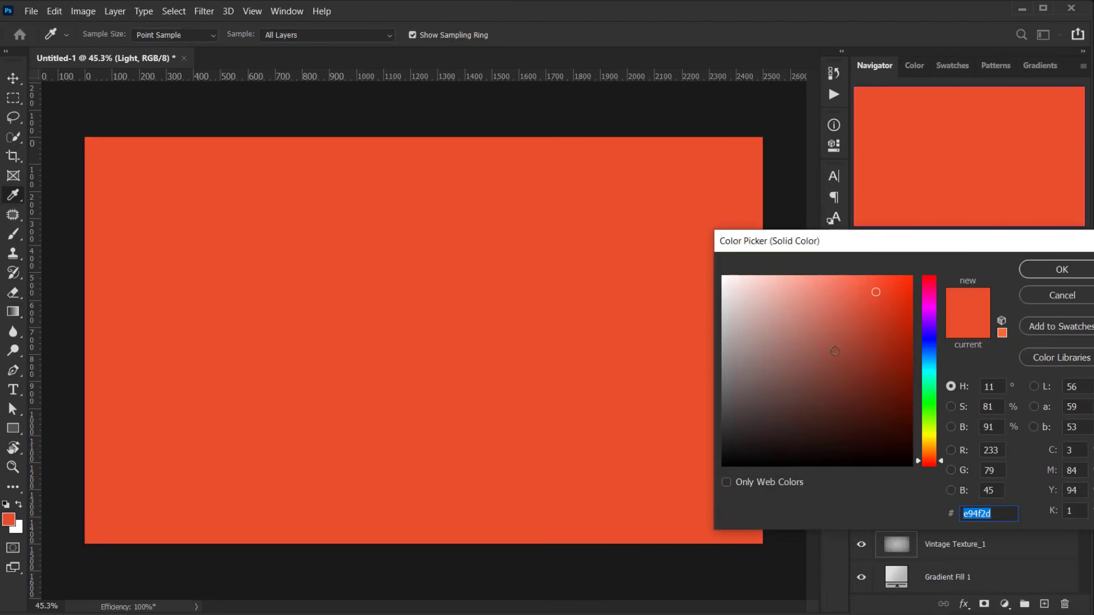
pyautogui.click(818, 361)
pyautogui.moveTo(928, 444); pyautogui.dragTo(928, 451)
pyautogui.moveTo(814, 379); pyautogui.dragTo(818, 386)
pyautogui.press('Return')
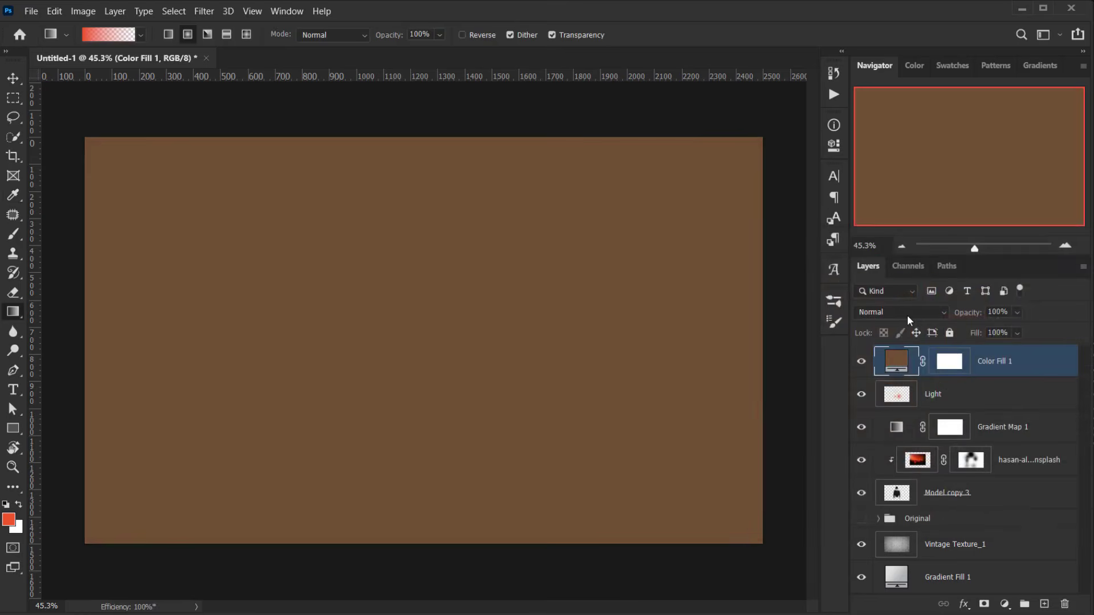
# Set the colour fill layer's blend mode to Exclusion and change its colour to the orange #d18643
pyautogui.click(905, 313)
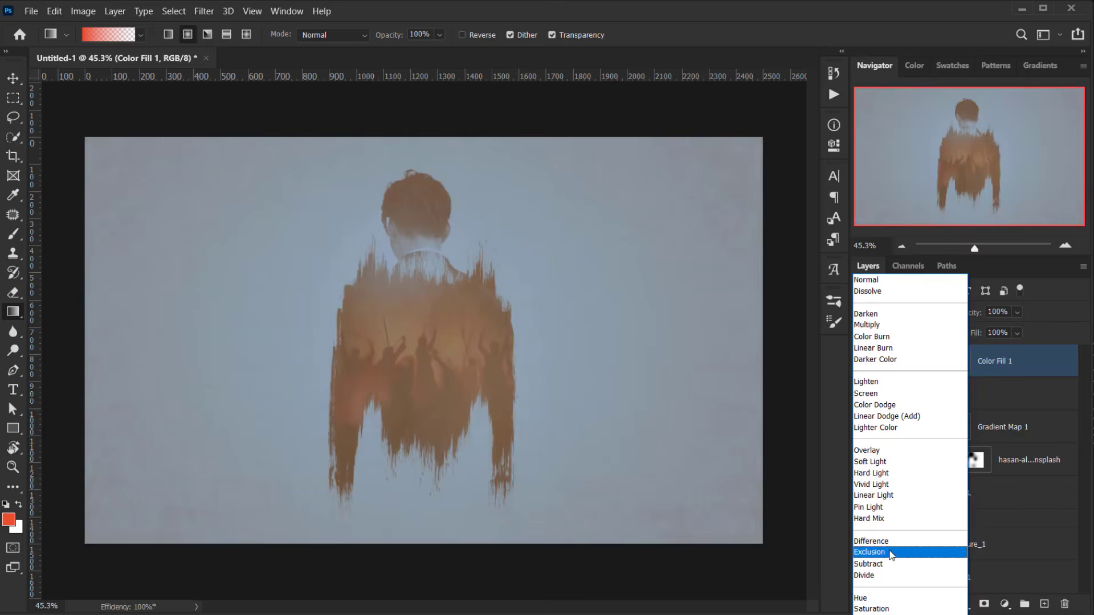
pyautogui.click(891, 552)
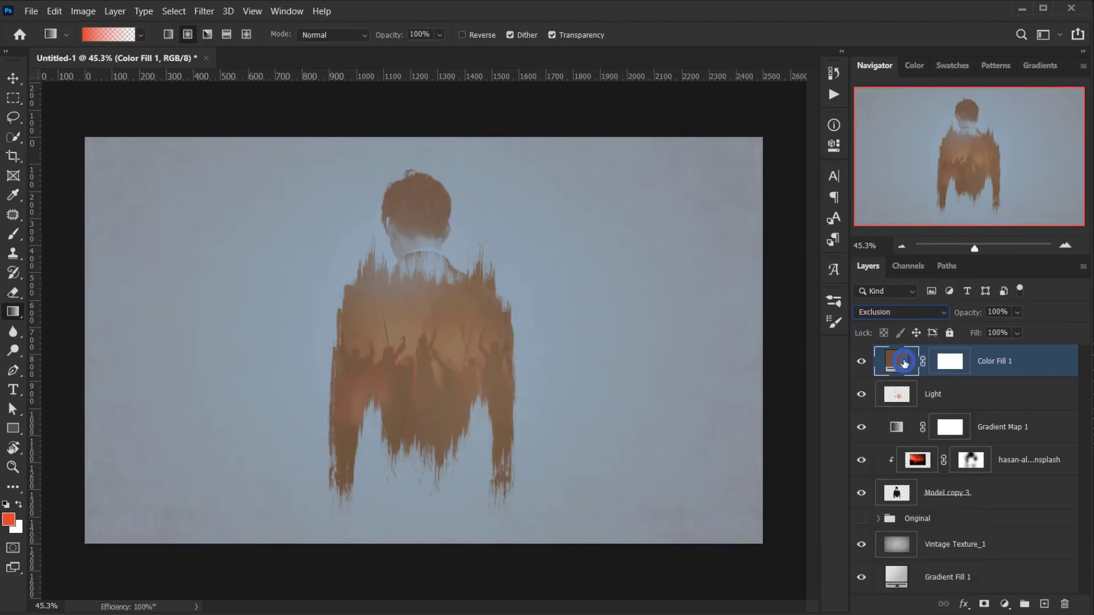
pyautogui.doubleClick(907, 376)
pyautogui.moveTo(808, 386)
pyautogui.mouseDown()
pyautogui.moveTo(803, 369)
pyautogui.moveTo(840, 345)
pyautogui.moveTo(852, 310)
pyautogui.mouseUp()
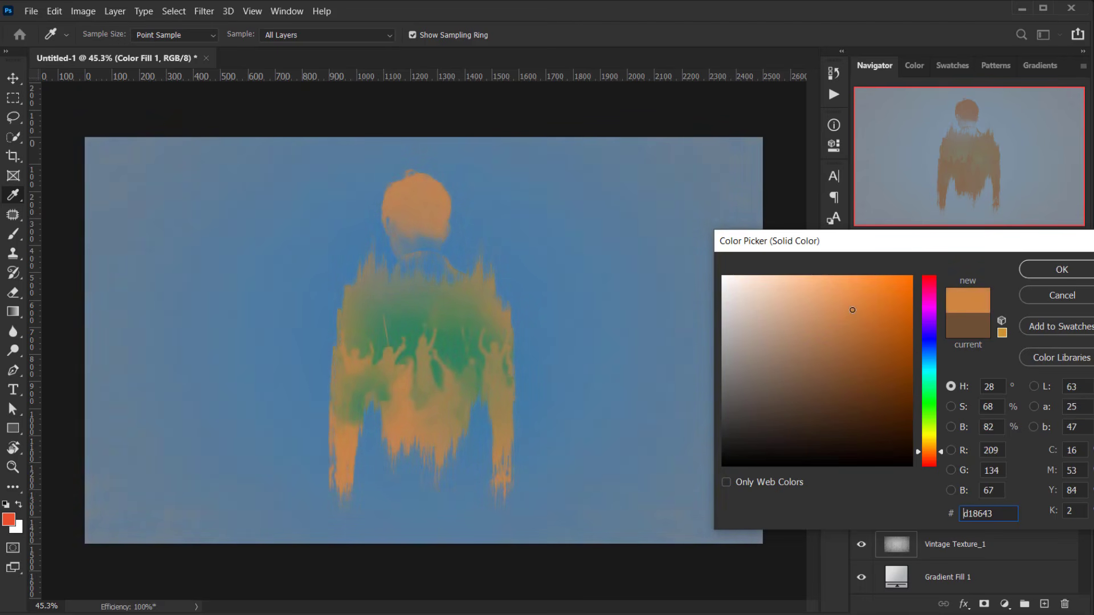
pyautogui.click(1071, 269)
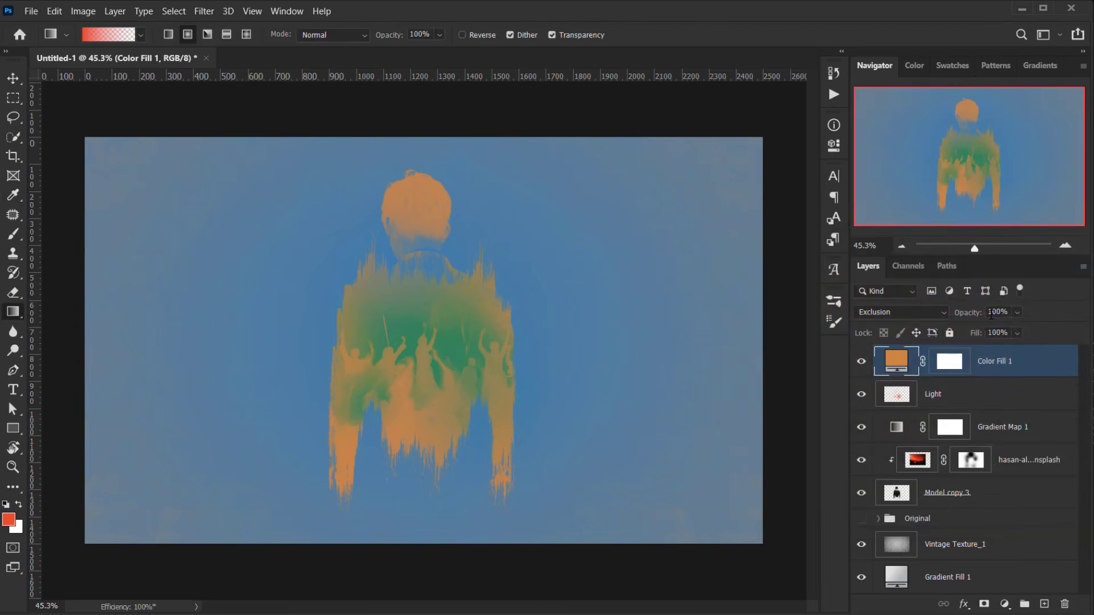
# Set the colour fill layer's opacity to 15% and compare the poster with and without it
pyautogui.moveTo(983, 313); pyautogui.dragTo(797, 328)
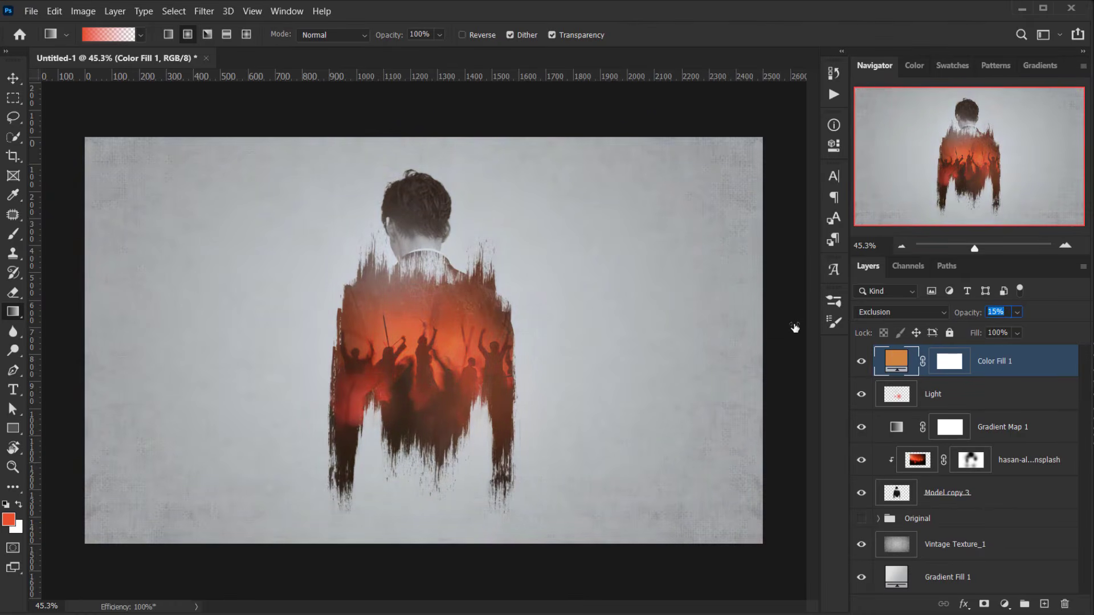
pyautogui.click(860, 361)
pyautogui.click(860, 360)
pyautogui.scroll(4, 388, 390)
pyautogui.scroll(-5, 388, 389)
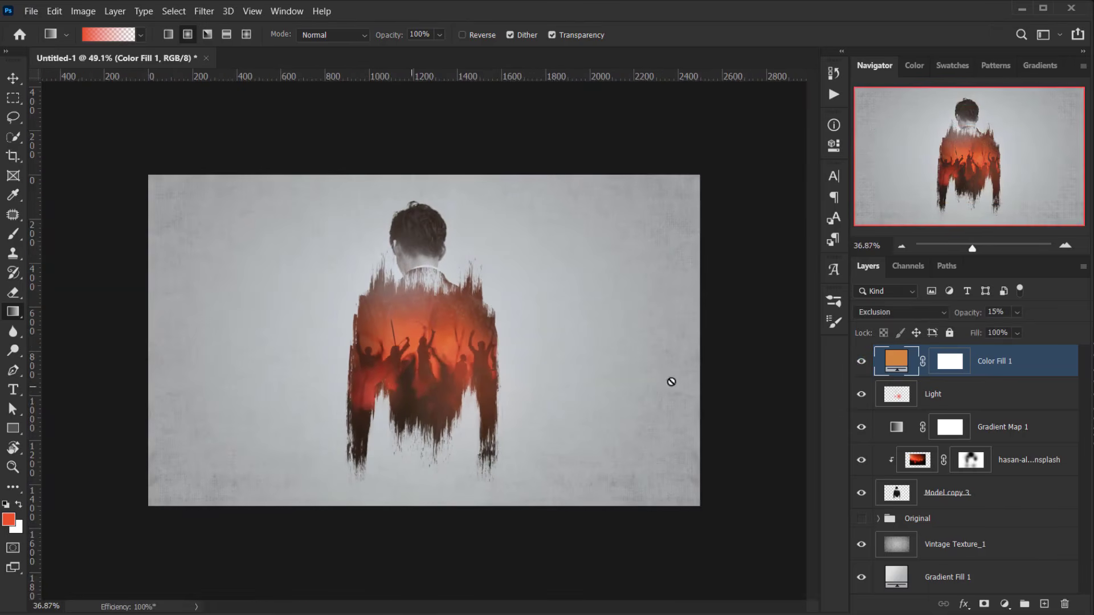
# Reduce the colour fill layer's opacity to 12% and check the tint across the whole poster
pyautogui.moveTo(973, 312); pyautogui.dragTo(971, 315)
pyautogui.scroll(-2, 585, 439)
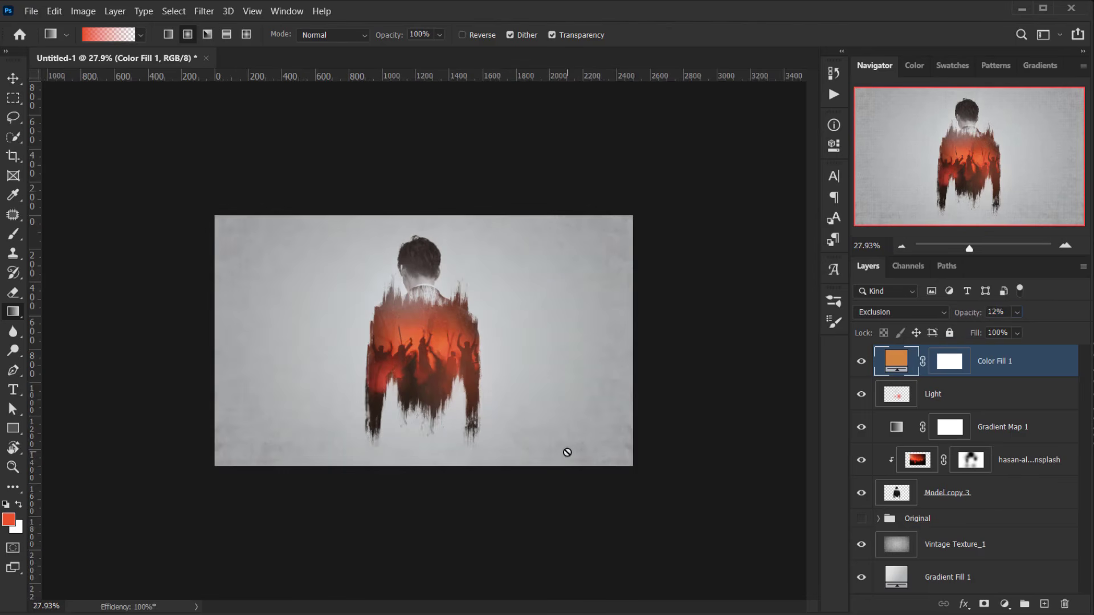
pyautogui.scroll(3, 567, 452)
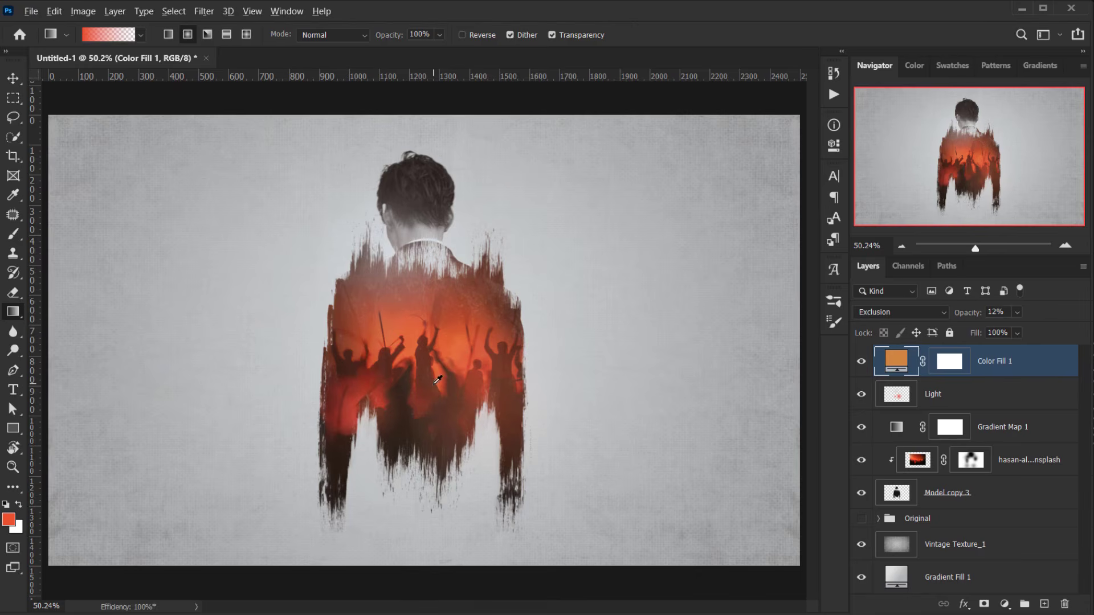
pyautogui.scroll(3, 434, 378)
pyautogui.scroll(-3, 434, 378)
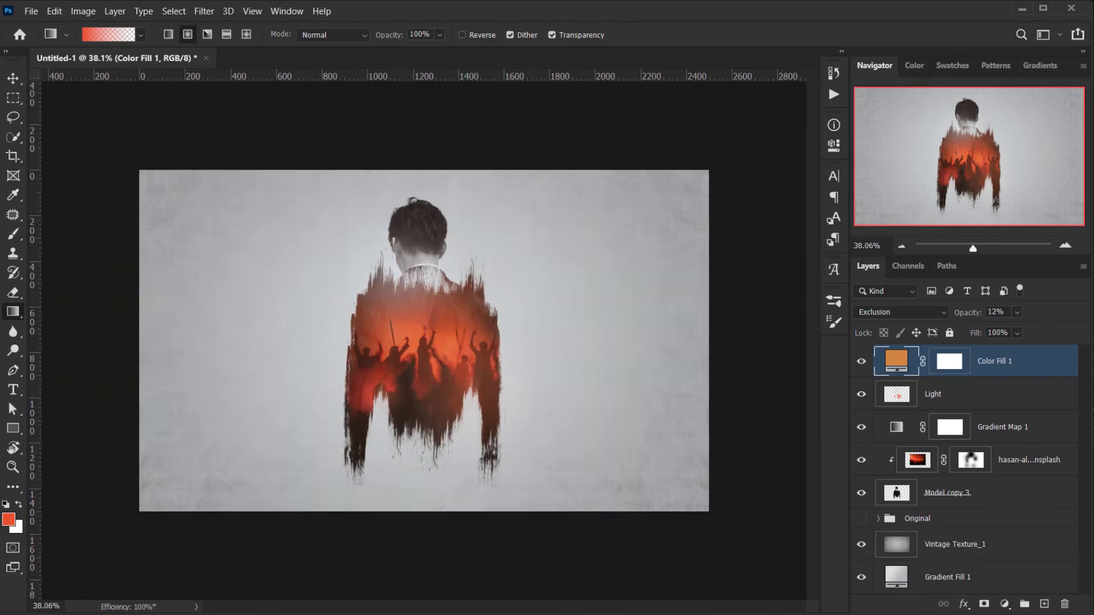
# Switch to File Explorer, place Scratches Overlay.png in the poster above the colour fill layer, and rotate it to -90°
pyautogui.hotkey('alt', 'Tab')
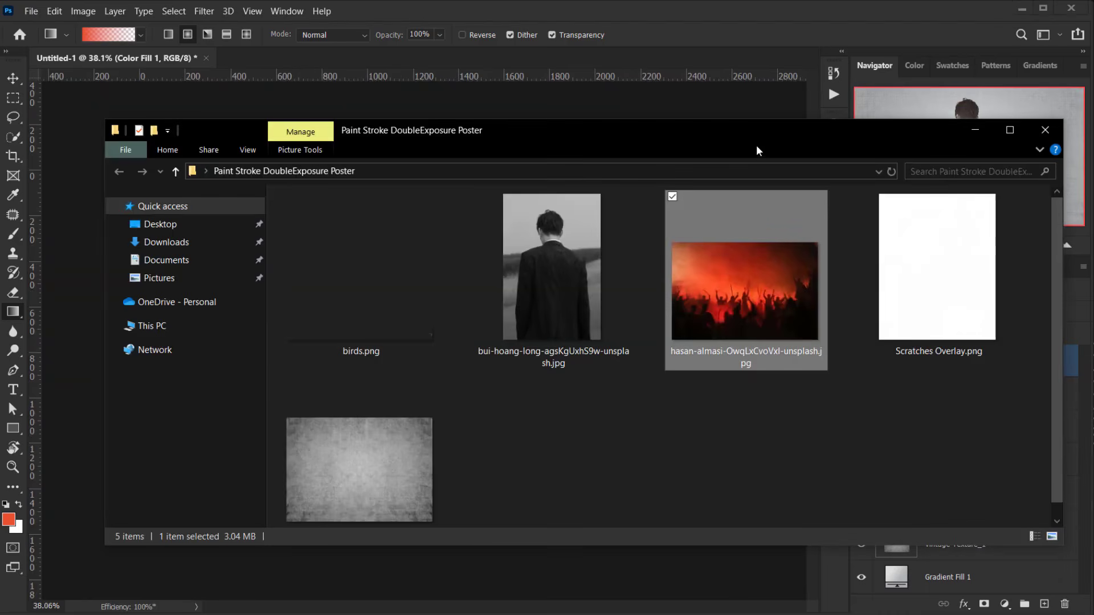
pyautogui.moveTo(962, 268); pyautogui.dragTo(308, 377)
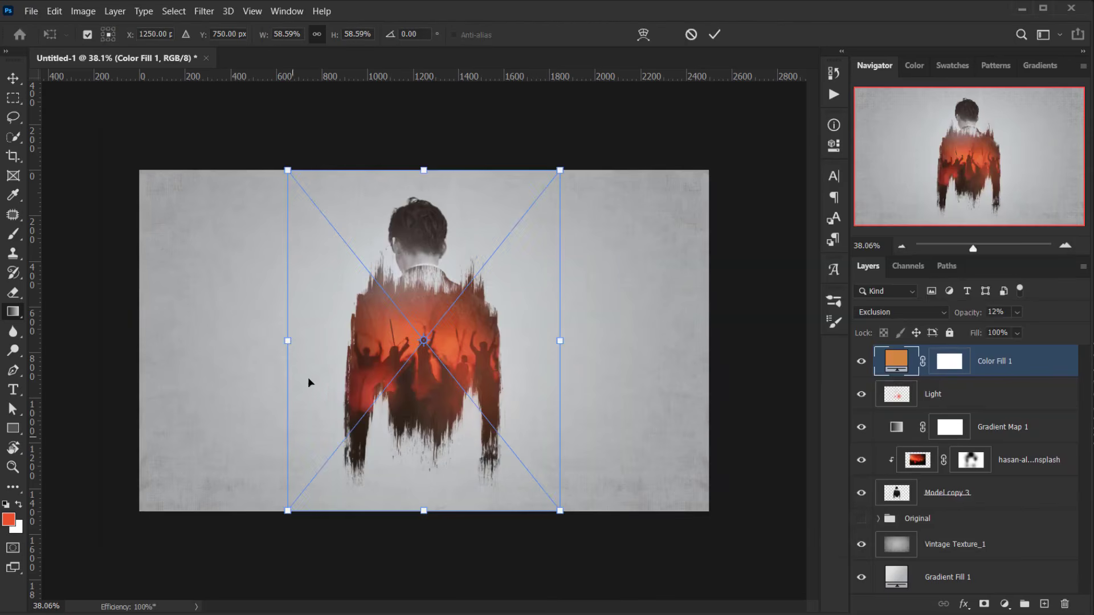
pyautogui.moveTo(601, 139); pyautogui.dragTo(289, 187)
# Stretch the placed scratches overlay non-proportionally to cover the whole canvas and commit the placement
pyautogui.moveTo(423, 204); pyautogui.dragTo(423, 169)
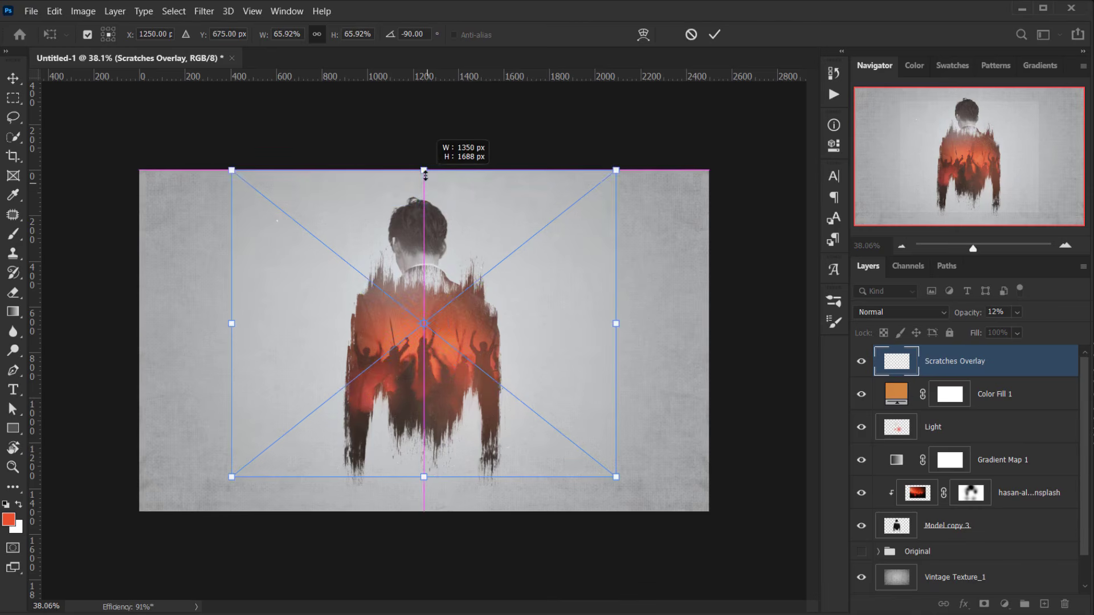
pyautogui.moveTo(424, 476); pyautogui.dragTo(424, 511)
pyautogui.moveTo(638, 341); pyautogui.dragTo(708, 341)
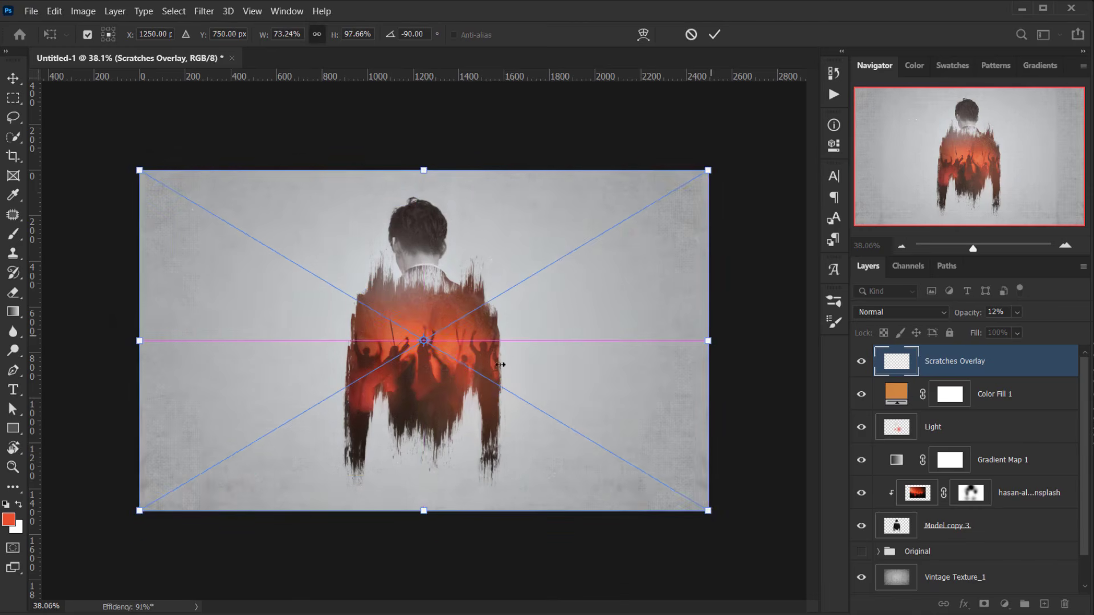
pyautogui.click(714, 34)
pyautogui.press('g')
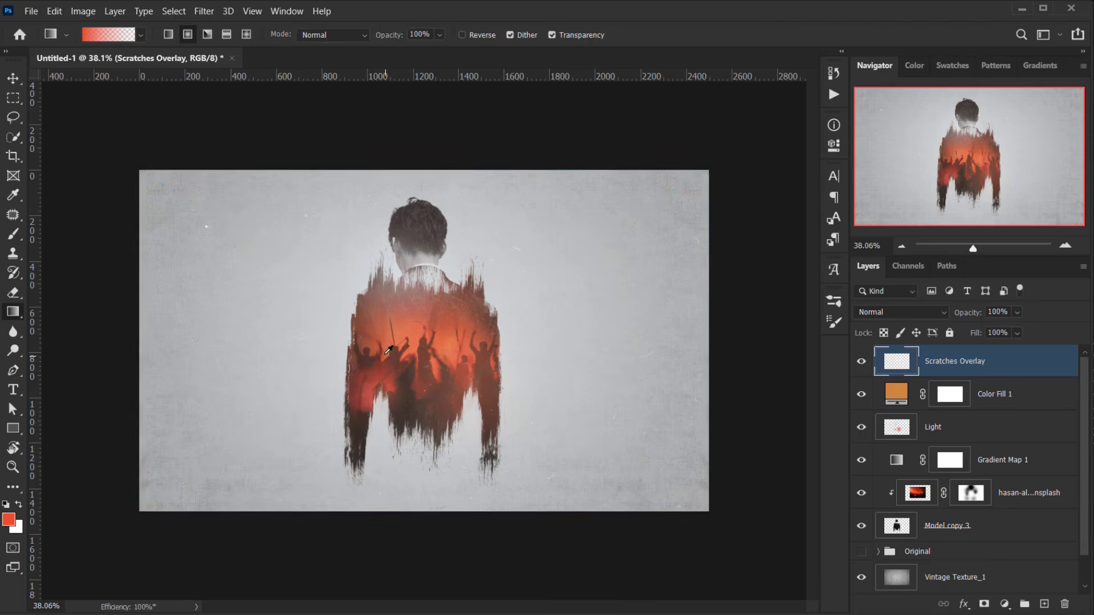
# Set the Scratches Overlay layer's blend mode to Overlay and compare the poster with and without the layer
pyautogui.scroll(3, 388, 350)
pyautogui.scroll(-2, 388, 350)
pyautogui.click(893, 312)
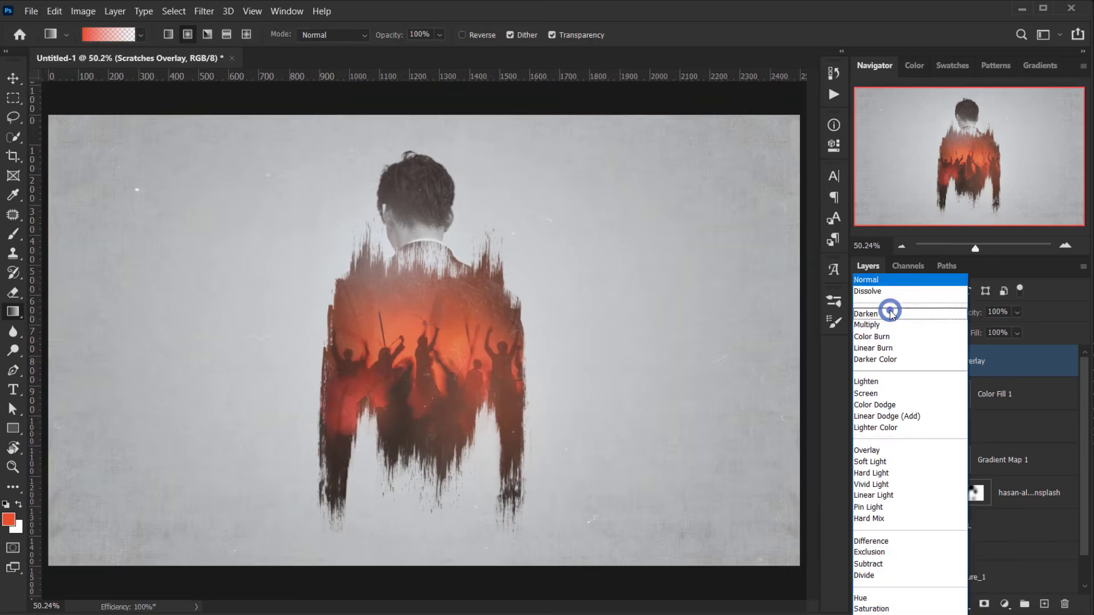
pyautogui.click(865, 451)
pyautogui.scroll(3, 272, 387)
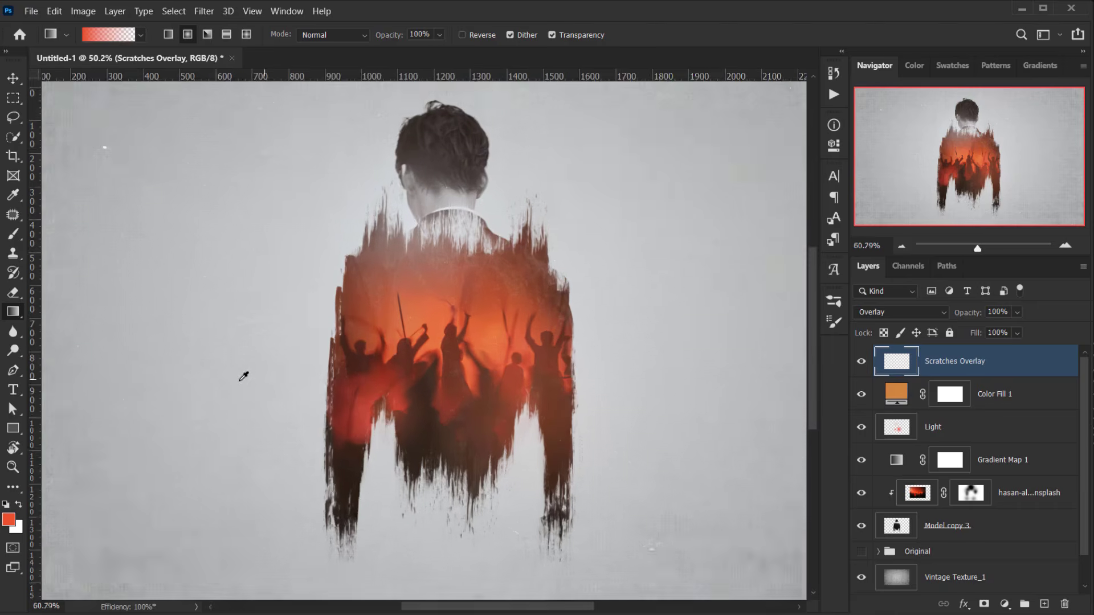
pyautogui.click(860, 361)
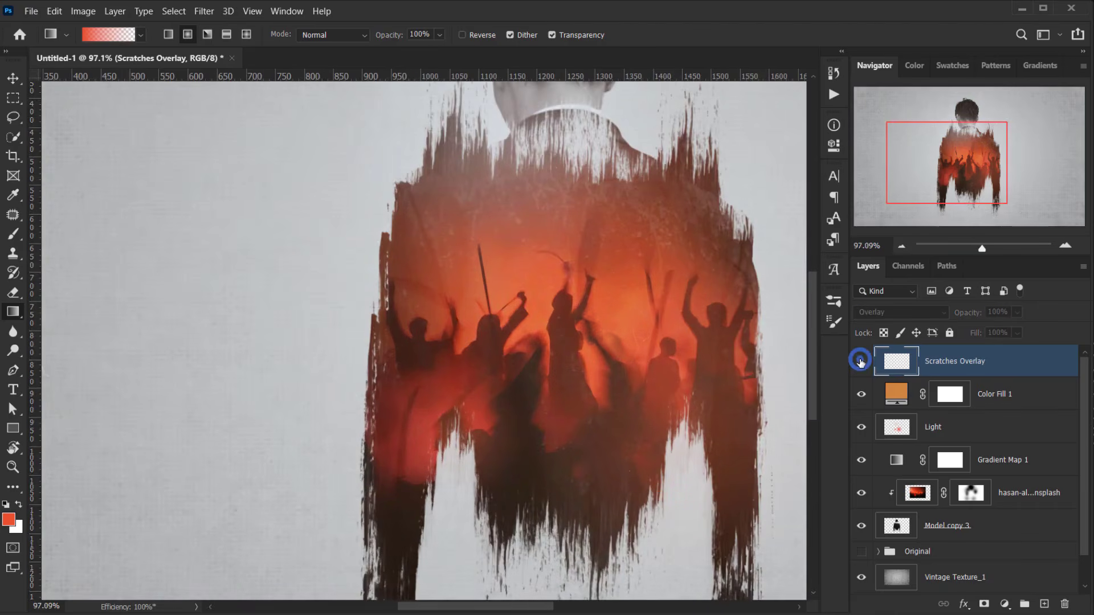
pyautogui.click(860, 360)
# Examine the finished poster's scratches and brush-stroked figure up close and as a whole, including with the interface hidden
pyautogui.scroll(2, 606, 344)
pyautogui.scroll(-4, 606, 344)
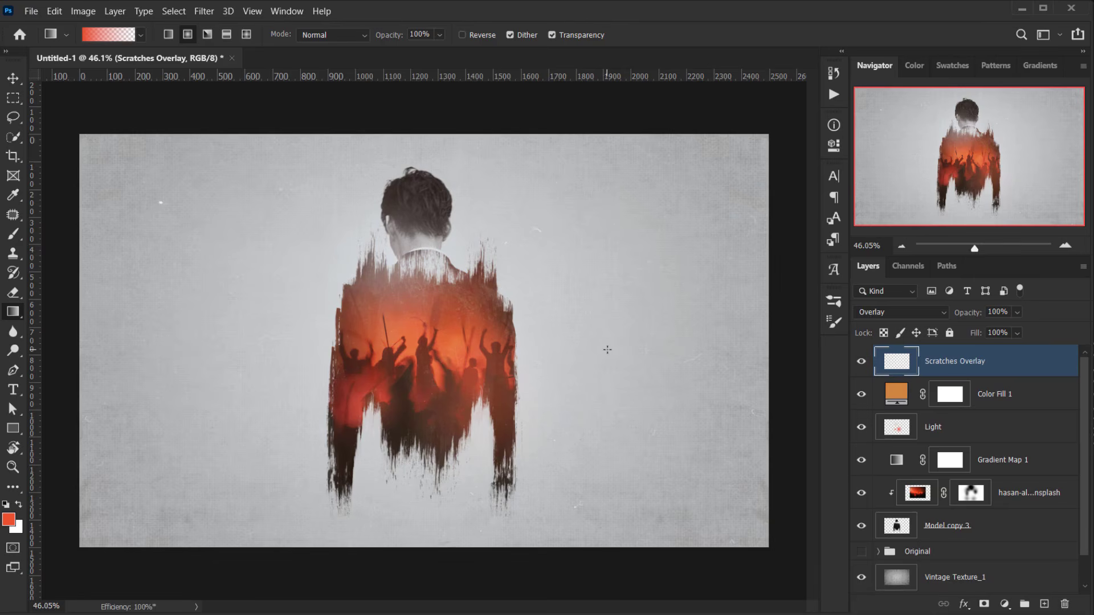
pyautogui.scroll(1, 607, 349)
pyautogui.scroll(2, 464, 342)
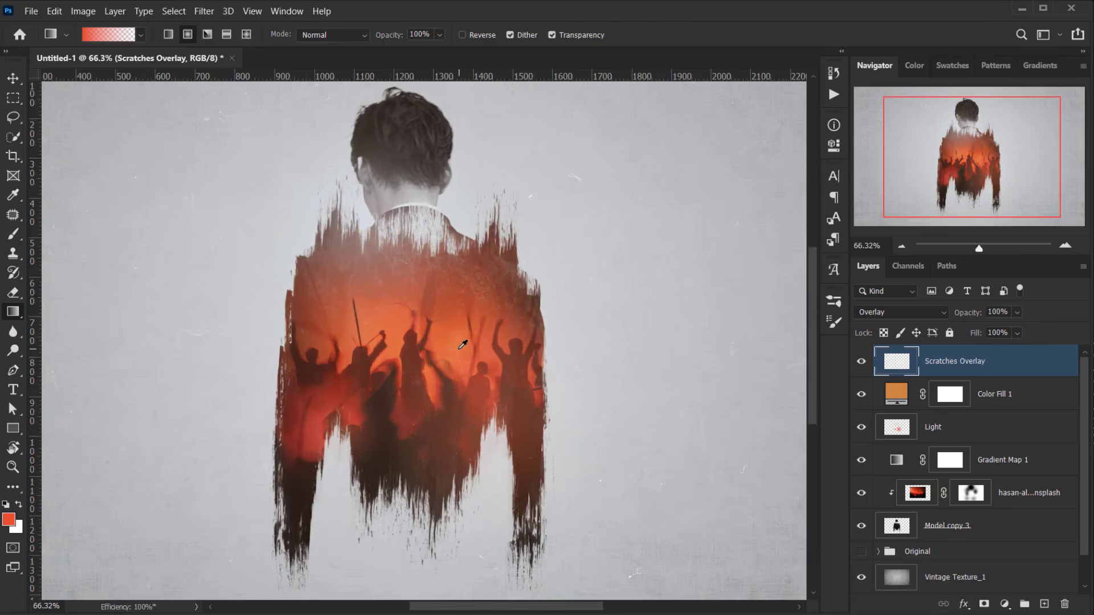
pyautogui.scroll(-2, 465, 345)
pyautogui.scroll(1, 465, 344)
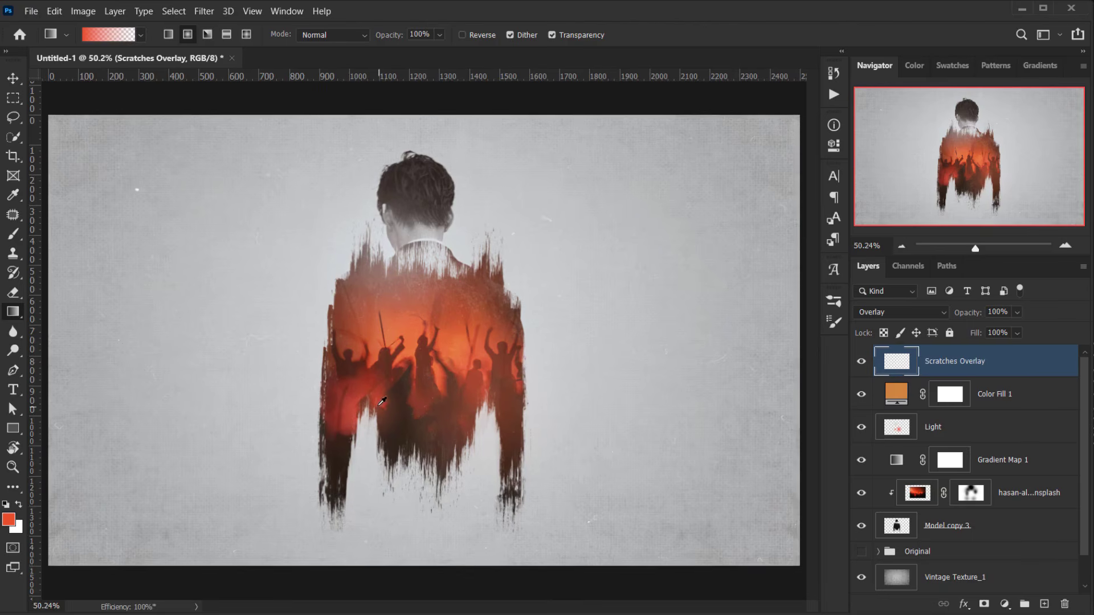
pyautogui.scroll(2, 556, 389)
pyautogui.scroll(-3, 421, 392)
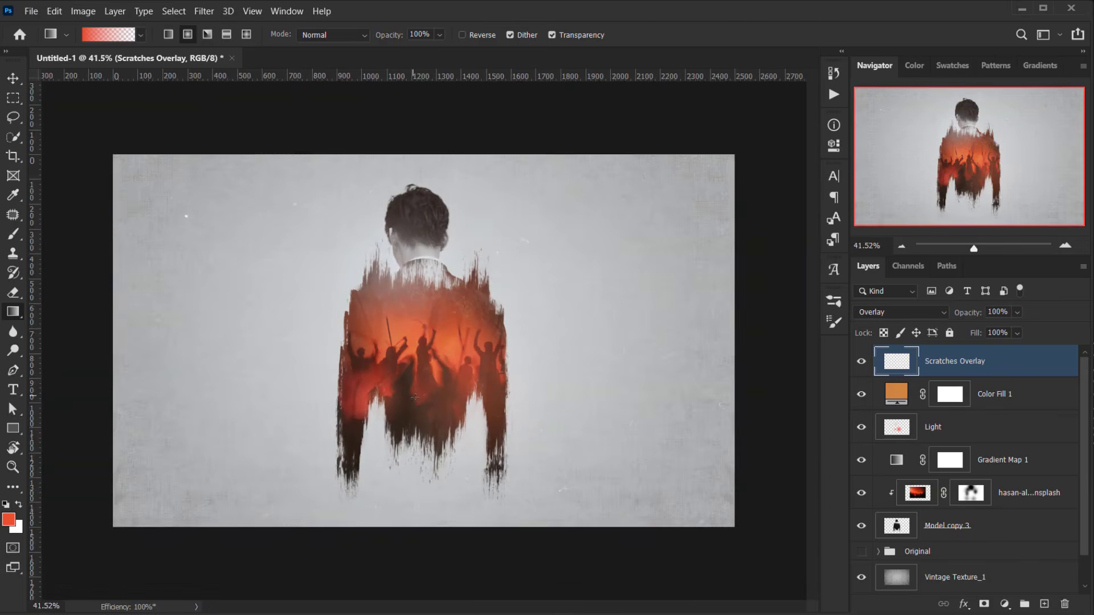
pyautogui.scroll(2, 457, 408)
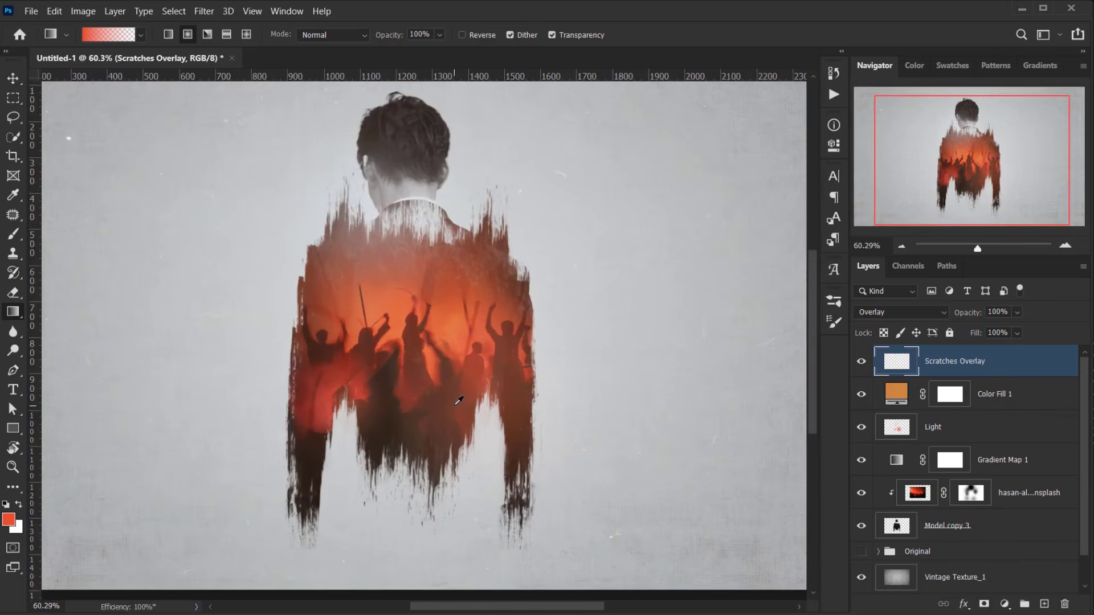
pyautogui.scroll(-1, 459, 401)
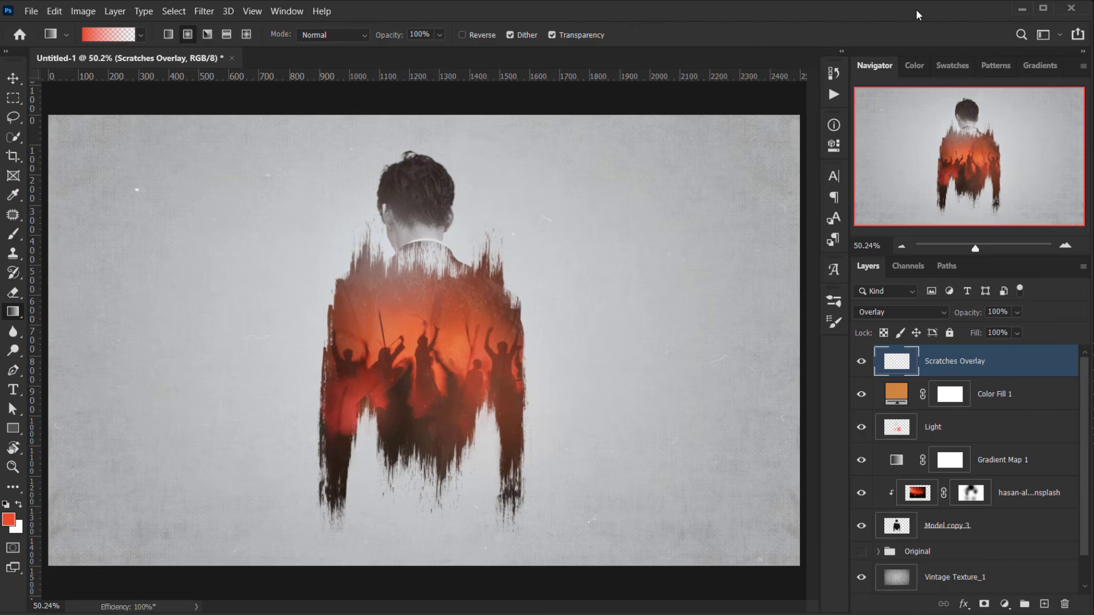
pyautogui.press('Tab')
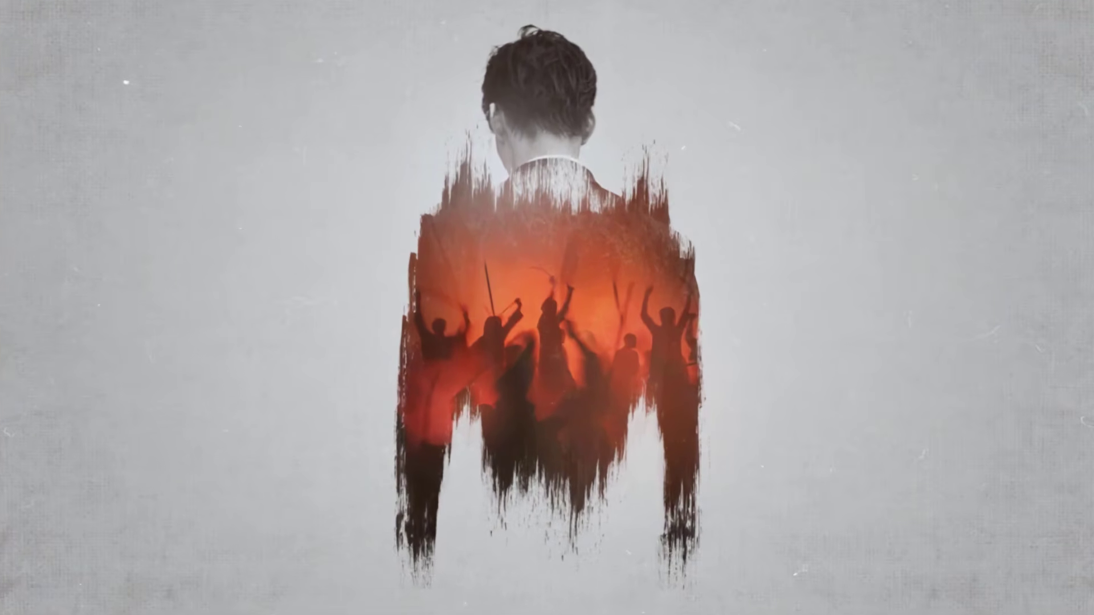